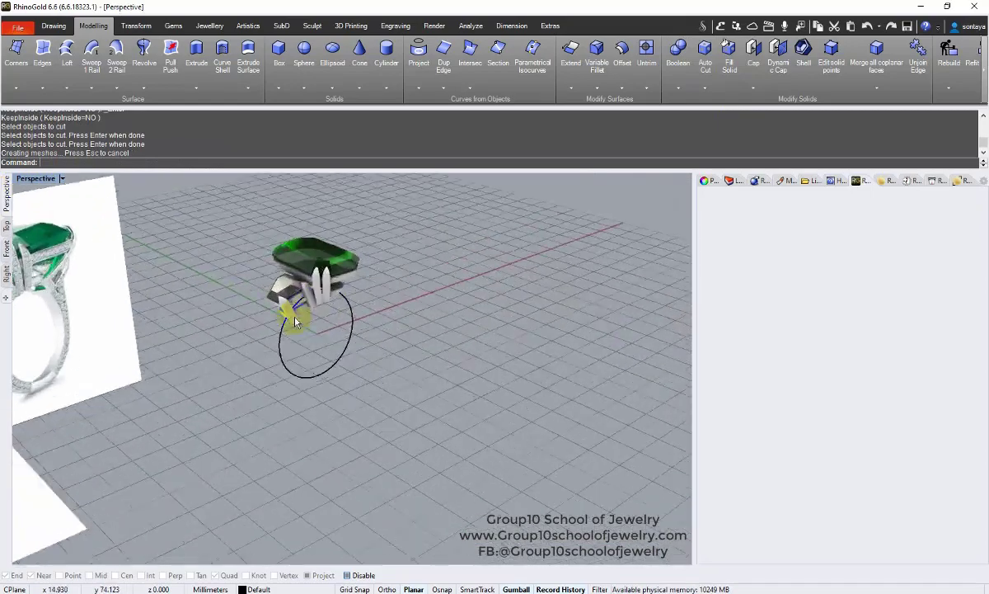
- Cage-edit the outer side-stone prong, shift its upper cage points to reshape the tip, and delete the cage
{"action": "right_click_drag", "start_coordinate": [395, 330], "coordinate": [462, 319]}
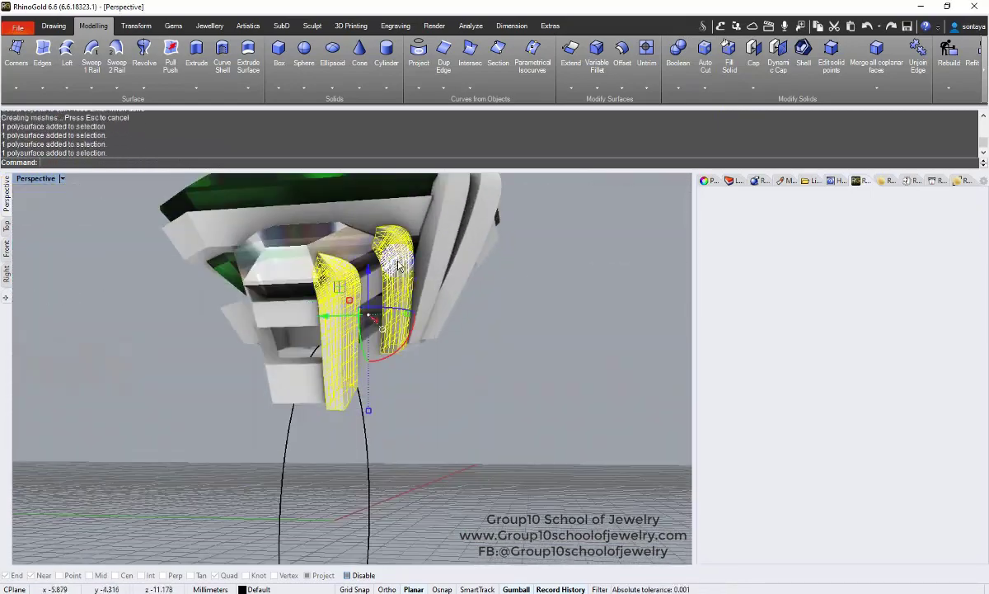
{"action": "right_click_drag", "start_coordinate": [442, 294], "coordinate": [376, 309]}
{"action": "left_click", "coordinate": [601, 212]}
{"action": "left_click", "coordinate": [337, 386]}
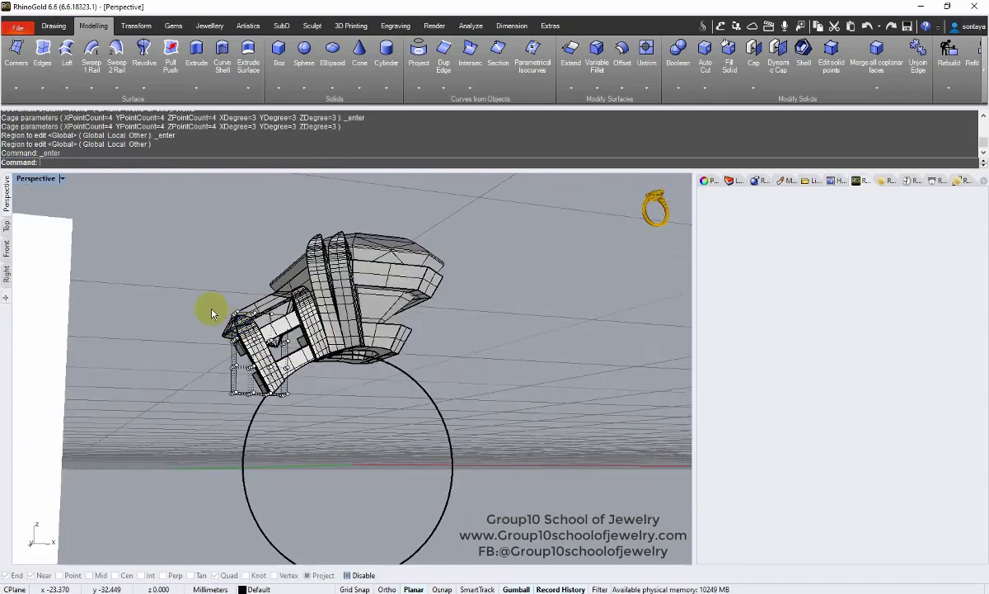
{"action": "scroll", "coordinate": [210, 309], "scroll_direction": "up", "scroll_amount": 6}
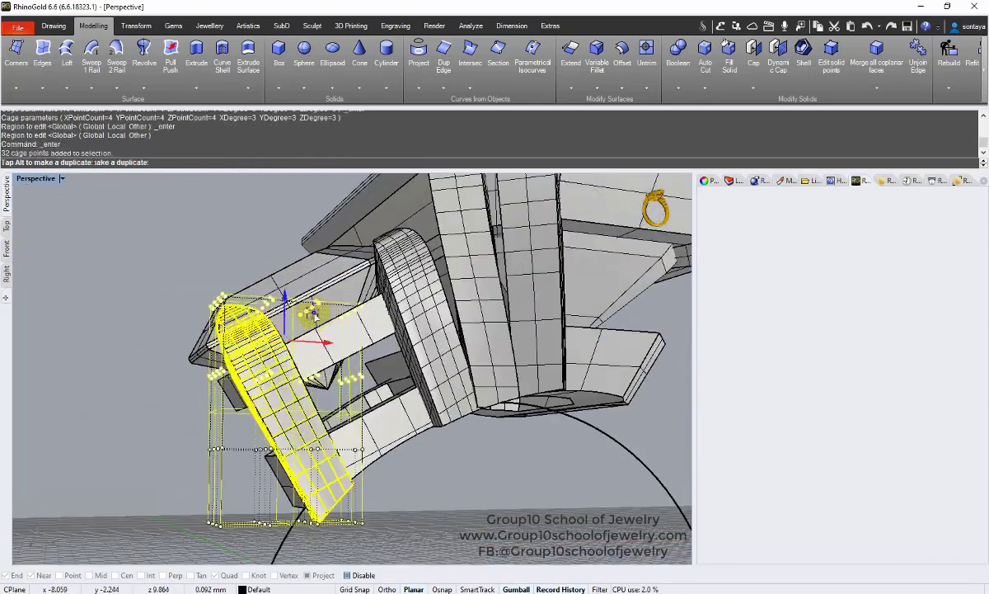
{"action": "right_click_drag", "start_coordinate": [249, 290], "coordinate": [335, 287]}
{"action": "scroll", "coordinate": [348, 347], "scroll_direction": "down", "scroll_amount": 4}
{"action": "right_click_drag", "start_coordinate": [349, 352], "coordinate": [485, 327]}
{"action": "left_click", "coordinate": [493, 443]}
{"action": "key", "text": "Delete"}
- Nudge the outer side-stone prong slightly down and inward against the side stone
{"action": "left_click", "coordinate": [472, 392]}
{"action": "left_click_drag", "start_coordinate": [467, 334], "coordinate": [467, 337]}
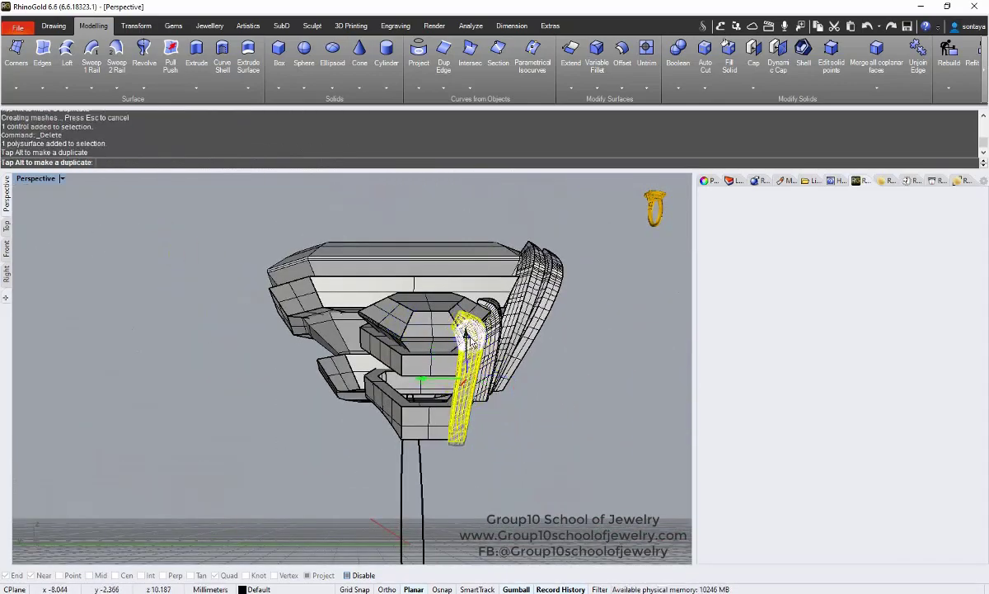
{"action": "left_click_drag", "start_coordinate": [429, 382], "coordinate": [427, 381]}
- Scale the inner side-stone prong's height and lower it slightly beside the side stone
{"action": "right_click_drag", "start_coordinate": [544, 402], "coordinate": [492, 387]}
{"action": "left_click", "coordinate": [491, 333]}
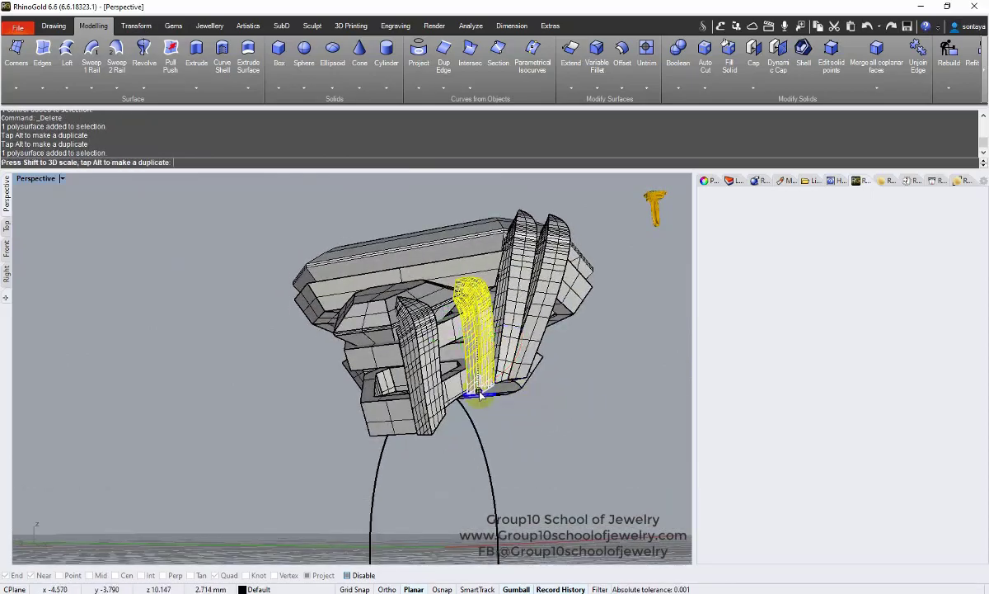
{"action": "left_click_drag", "start_coordinate": [480, 394], "coordinate": [480, 393]}
{"action": "left_click_drag", "start_coordinate": [475, 283], "coordinate": [473, 294]}
{"action": "left_click", "coordinate": [548, 420]}
- Move the side stone slightly toward the centre setting and display the model in Rendered mode
{"action": "right_click_drag", "start_coordinate": [548, 422], "coordinate": [445, 387]}
{"action": "left_click", "coordinate": [419, 363]}
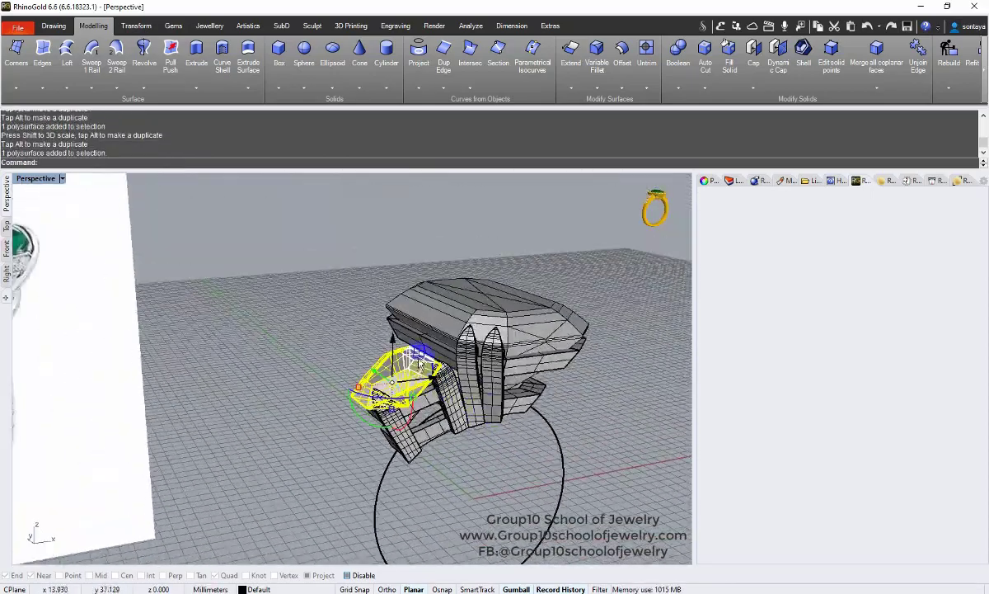
{"action": "left_click_drag", "start_coordinate": [433, 378], "coordinate": [441, 375]}
{"action": "left_click", "coordinate": [354, 334]}
{"action": "right_click_drag", "start_coordinate": [354, 334], "coordinate": [382, 316]}
{"action": "mouse_move", "coordinate": [651, 228]}
{"action": "left_click", "coordinate": [658, 265]}
- Shear the inner and outer side-stone prongs in the front view so they lean with the side stone's setting
{"action": "left_click", "coordinate": [391, 311]}
{"action": "left_click", "coordinate": [6, 273]}
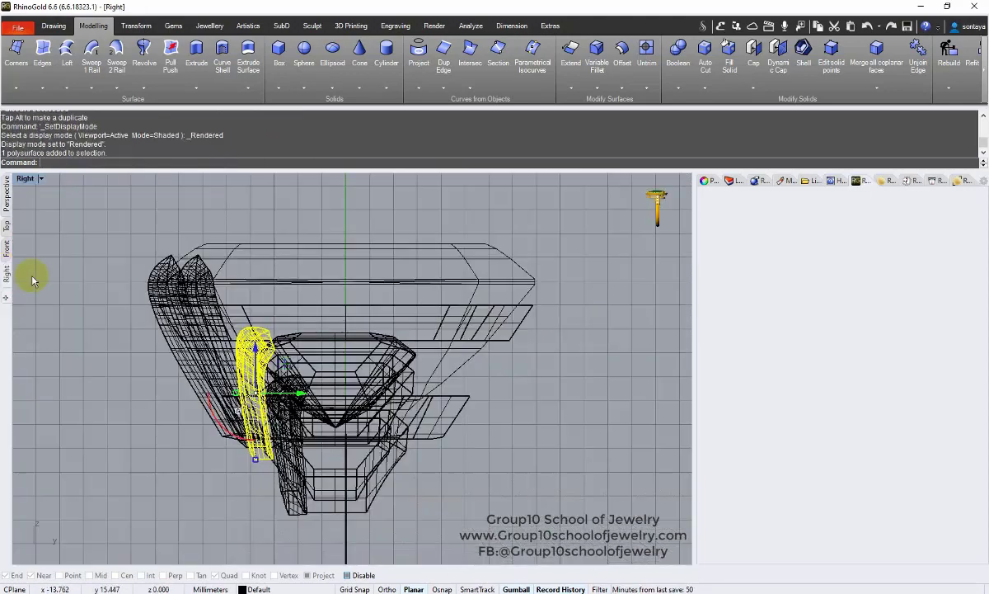
{"action": "left_click", "coordinate": [8, 251]}
{"action": "left_click", "coordinate": [135, 26]}
{"action": "left_click", "coordinate": [498, 50]}
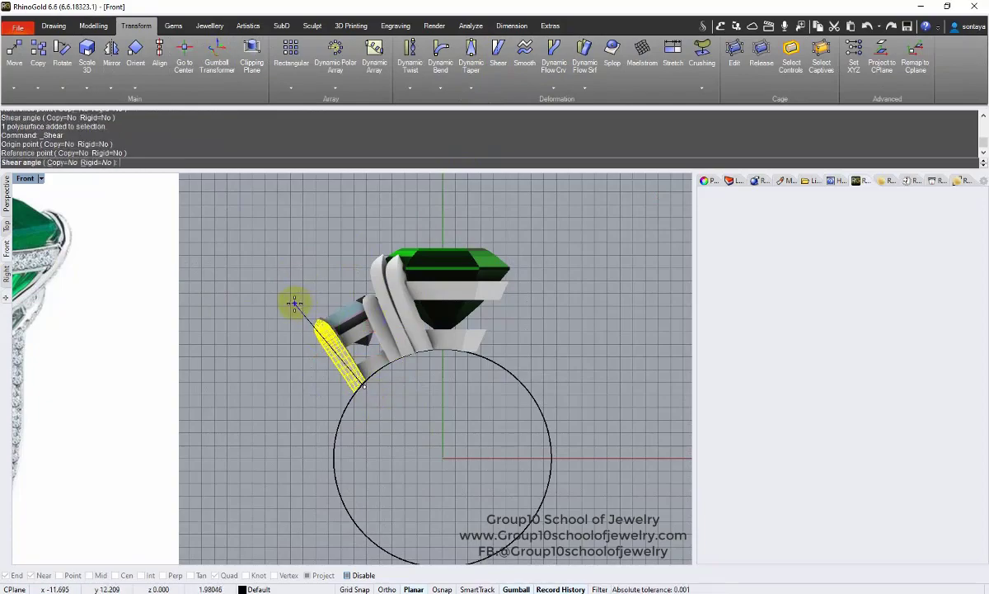
{"action": "left_click", "coordinate": [297, 304]}
{"action": "scroll", "coordinate": [382, 375], "scroll_direction": "up", "scroll_amount": 4}
- Try to nudge the side stone within its setting and undo the move
{"action": "left_click", "coordinate": [6, 194]}
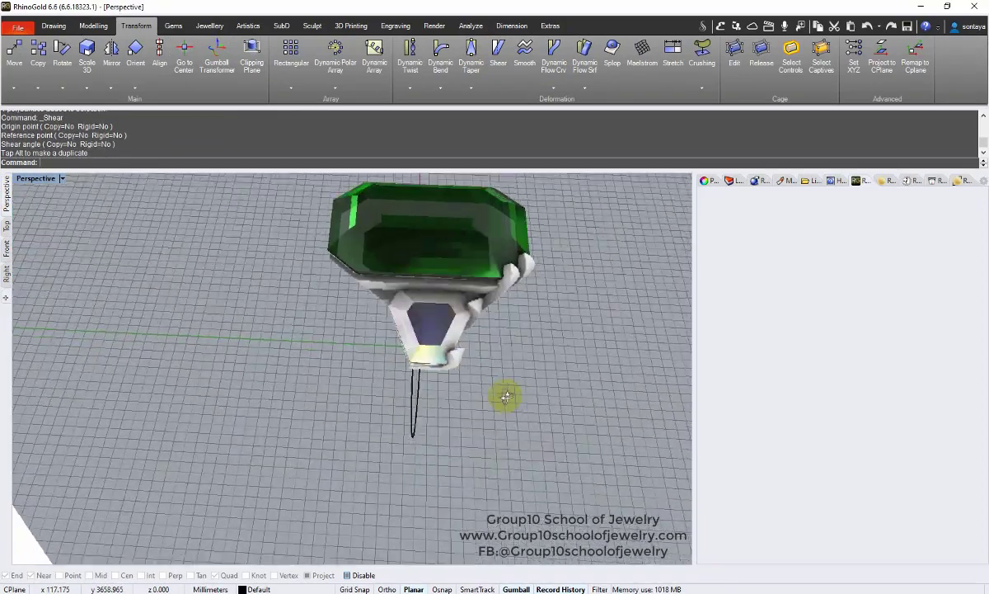
{"action": "scroll", "coordinate": [501, 387], "scroll_direction": "up", "scroll_amount": 3}
{"action": "right_click_drag", "start_coordinate": [499, 367], "coordinate": [457, 322]}
{"action": "left_click", "coordinate": [470, 328]}
{"action": "right_click_drag", "start_coordinate": [574, 326], "coordinate": [500, 321]}
{"action": "left_click", "coordinate": [445, 346]}
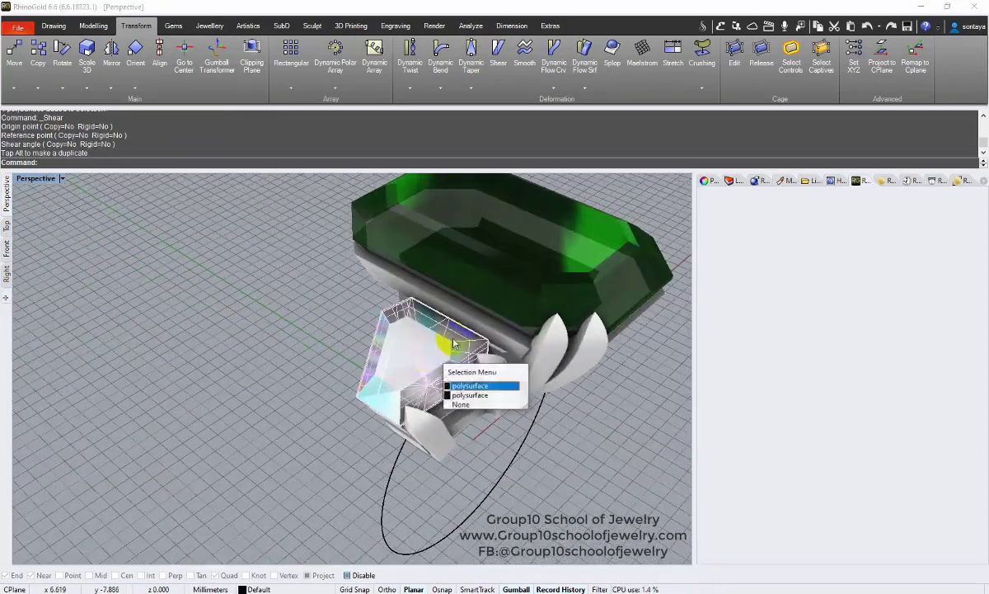
{"action": "left_click", "coordinate": [472, 384]}
{"action": "right_click_drag", "start_coordinate": [441, 352], "coordinate": [350, 309]}
{"action": "left_click_drag", "start_coordinate": [404, 306], "coordinate": [406, 300]}
{"action": "left_click", "coordinate": [330, 322]}
{"action": "right_click_drag", "start_coordinate": [329, 322], "coordinate": [449, 375]}
{"action": "key", "text": "ctrl+z"}
- Cage-edit the inner side-stone prong and raise its upper cage points to reshape the tip
{"action": "scroll", "coordinate": [478, 329], "scroll_direction": "up", "scroll_amount": 2}
{"action": "right_click_drag", "start_coordinate": [489, 302], "coordinate": [441, 288]}
{"action": "left_click", "coordinate": [494, 324]}
{"action": "left_click", "coordinate": [734, 53]}
{"action": "right_click_drag", "start_coordinate": [540, 355], "coordinate": [453, 309]}
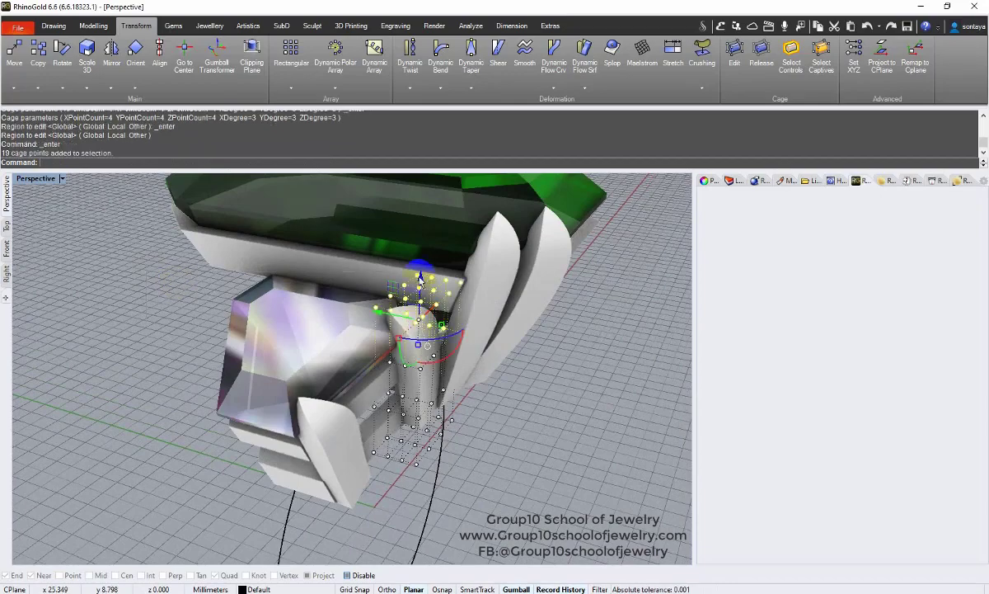
{"action": "left_click_drag", "start_coordinate": [421, 273], "coordinate": [420, 268]}
{"action": "right_click_drag", "start_coordinate": [412, 280], "coordinate": [346, 330]}
{"action": "left_click_drag", "start_coordinate": [350, 265], "coordinate": [452, 311]}
{"action": "key", "text": "Escape"}
- Finish reshaping the centre prong nearest the side stone with its lower row of cage points and delete the cage
{"action": "right_click_drag", "start_coordinate": [368, 347], "coordinate": [460, 354]}
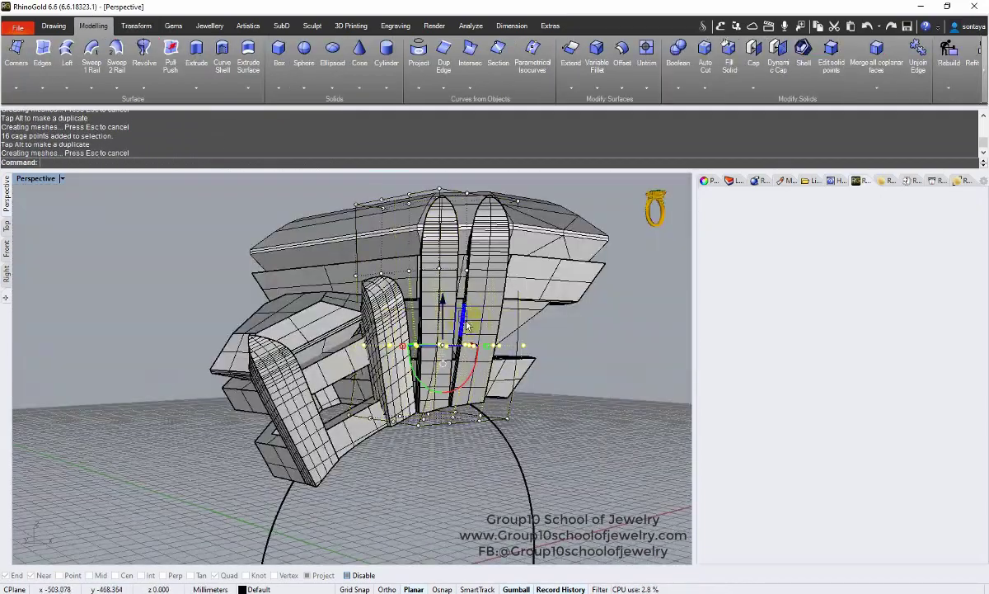
{"action": "mouse_move", "coordinate": [462, 396]}
{"action": "right_mouse_down"}
{"action": "mouse_move", "coordinate": [530, 414]}
{"action": "mouse_move", "coordinate": [475, 335]}
{"action": "mouse_move", "coordinate": [465, 426]}
{"action": "mouse_move", "coordinate": [493, 445]}
{"action": "mouse_move", "coordinate": [473, 439]}
{"action": "mouse_move", "coordinate": [435, 347]}
{"action": "mouse_move", "coordinate": [371, 373]}
{"action": "mouse_move", "coordinate": [430, 349]}
{"action": "mouse_move", "coordinate": [368, 332]}
{"action": "mouse_move", "coordinate": [412, 384]}
{"action": "right_mouse_up"}
{"action": "left_click", "coordinate": [504, 436]}
{"action": "key", "text": "Delete"}
- Show the model in Rendered mode and examine the prongs between the side stone and the centre stone
{"action": "left_click", "coordinate": [602, 220]}
{"action": "scroll", "coordinate": [416, 342], "scroll_direction": "down", "scroll_amount": 3}
{"action": "right_click_drag", "start_coordinate": [416, 342], "coordinate": [455, 385]}
{"action": "scroll", "coordinate": [421, 375], "scroll_direction": "up", "scroll_amount": 2}
{"action": "left_click", "coordinate": [430, 381]}
{"action": "scroll", "coordinate": [451, 384], "scroll_direction": "down", "scroll_amount": 6}
{"action": "key", "text": "Escape"}
{"action": "scroll", "coordinate": [455, 387], "scroll_direction": "up", "scroll_amount": 5}
{"action": "left_click", "coordinate": [448, 375]}
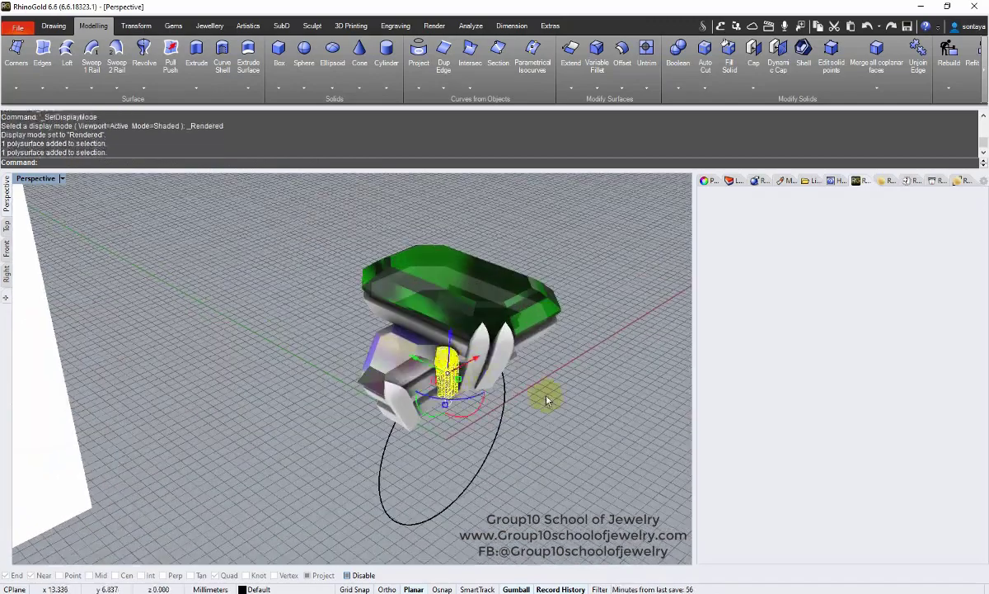
{"action": "left_click", "coordinate": [547, 401]}
{"action": "right_click_drag", "start_coordinate": [546, 401], "coordinate": [496, 331]}
- Try to cage-edit the centre-stone prong, show the model shaded, and delete the cage
{"action": "scroll", "coordinate": [482, 340], "scroll_direction": "up", "scroll_amount": 5}
{"action": "left_click", "coordinate": [473, 344]}
{"action": "type", "text": "ca"}
{"action": "key", "text": "Return"}
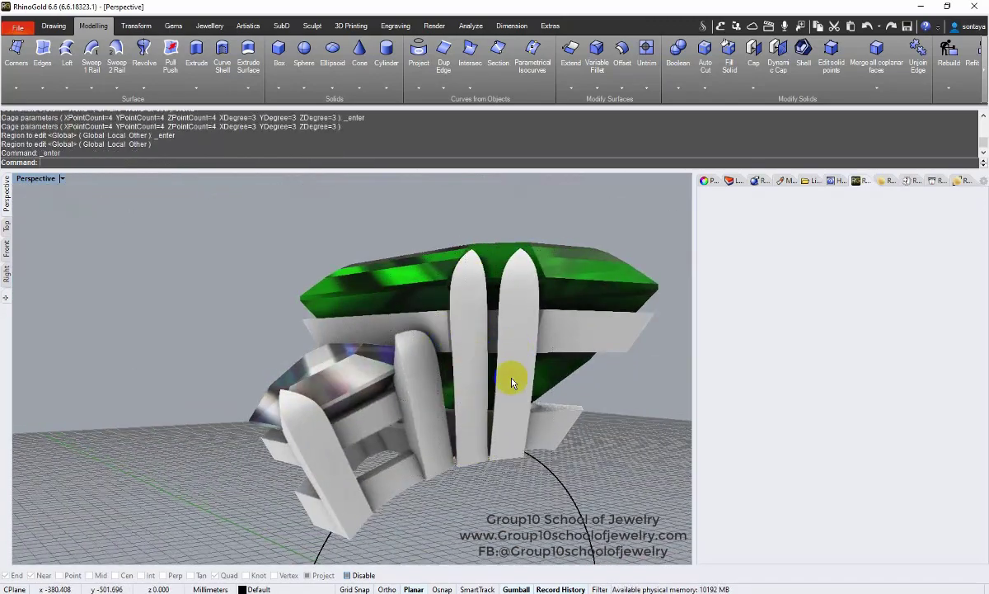
{"action": "left_click", "coordinate": [608, 208]}
{"action": "left_click", "coordinate": [508, 482]}
{"action": "key", "text": "Delete"}
- Face the centre prongs and set the construction plane to the current view
{"action": "right_click_drag", "start_coordinate": [480, 383], "coordinate": [447, 379], "text": "shift"}
{"action": "left_click", "coordinate": [56, 27]}
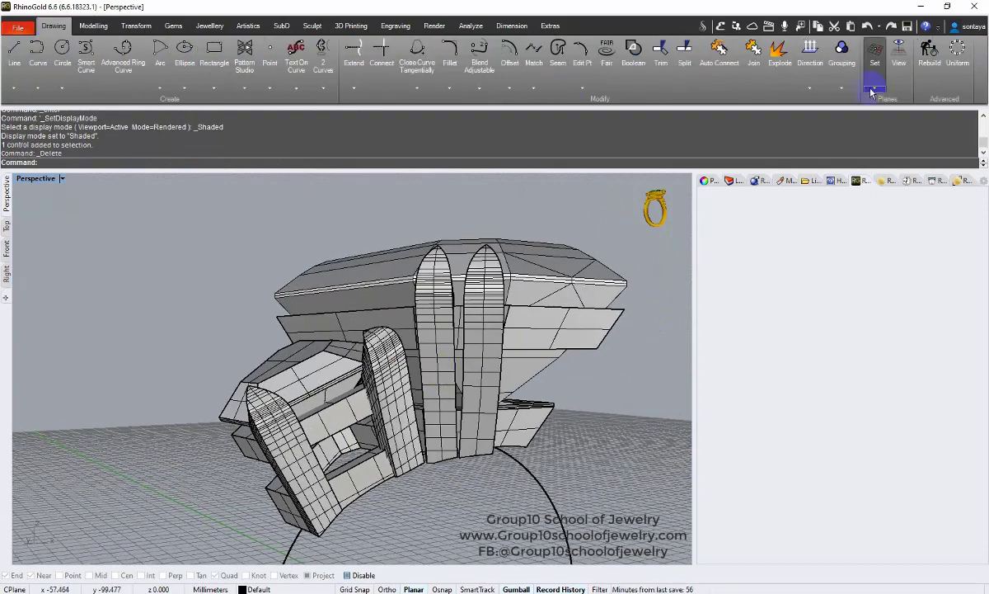
{"action": "left_click", "coordinate": [872, 90]}
{"action": "left_click", "coordinate": [877, 149]}
- Try caging the centre prong nearest the side stone with a world-aligned bounding box and delete the cage
{"action": "left_click", "coordinate": [446, 318]}
{"action": "left_click", "coordinate": [103, 26]}
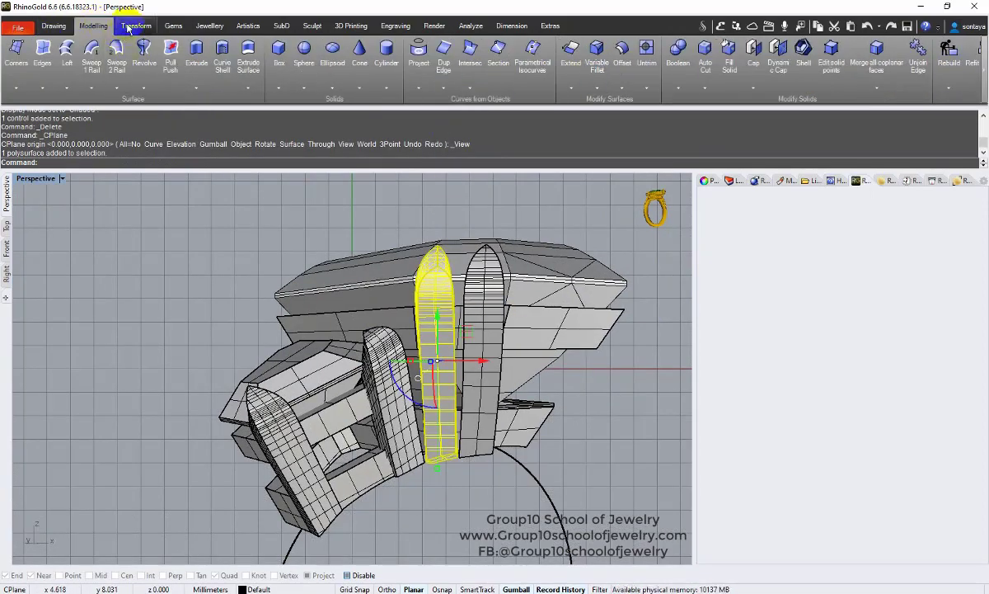
{"action": "left_click", "coordinate": [129, 27]}
{"action": "left_click", "coordinate": [735, 55]}
{"action": "left_click", "coordinate": [97, 163]}
{"action": "right_click_drag", "start_coordinate": [238, 277], "coordinate": [237, 274]}
{"action": "right_click", "coordinate": [237, 274]}
{"action": "right_click", "coordinate": [280, 302]}
{"action": "right_click", "coordinate": [311, 321]}
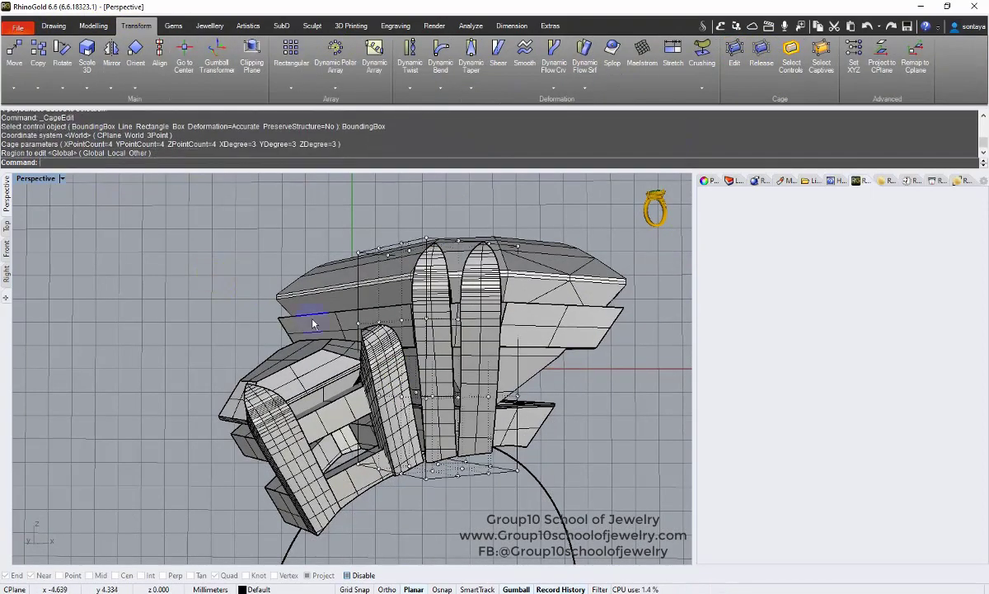
{"action": "left_click", "coordinate": [465, 478]}
{"action": "key", "text": "Delete"}
- Try caging the same centre prong with a BoundingBox cage in a 3Point coordinate system and delete the cage
{"action": "left_click", "coordinate": [444, 363]}
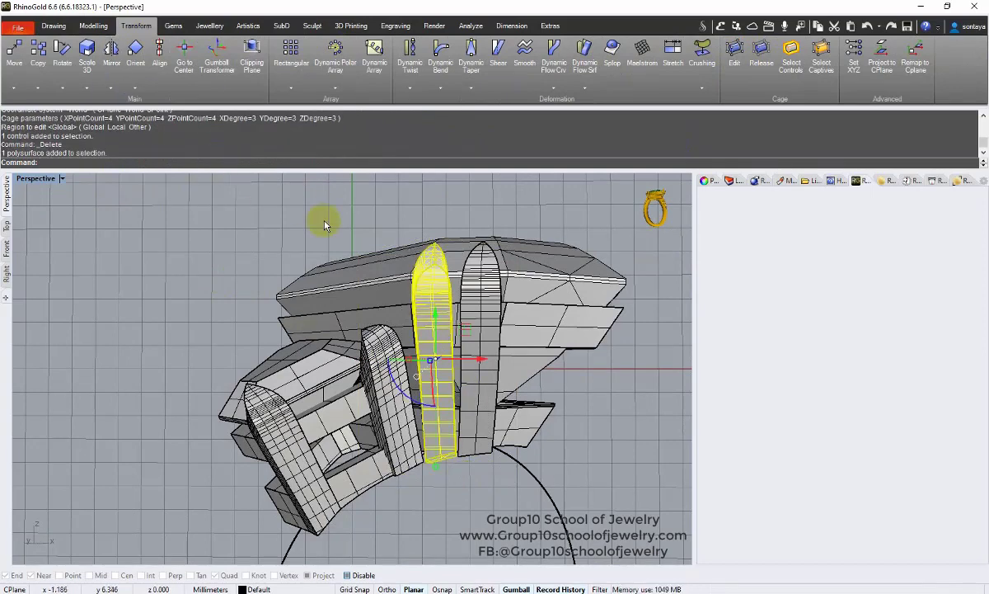
{"action": "left_click", "coordinate": [95, 26]}
{"action": "left_click", "coordinate": [132, 26]}
{"action": "left_click", "coordinate": [733, 55]}
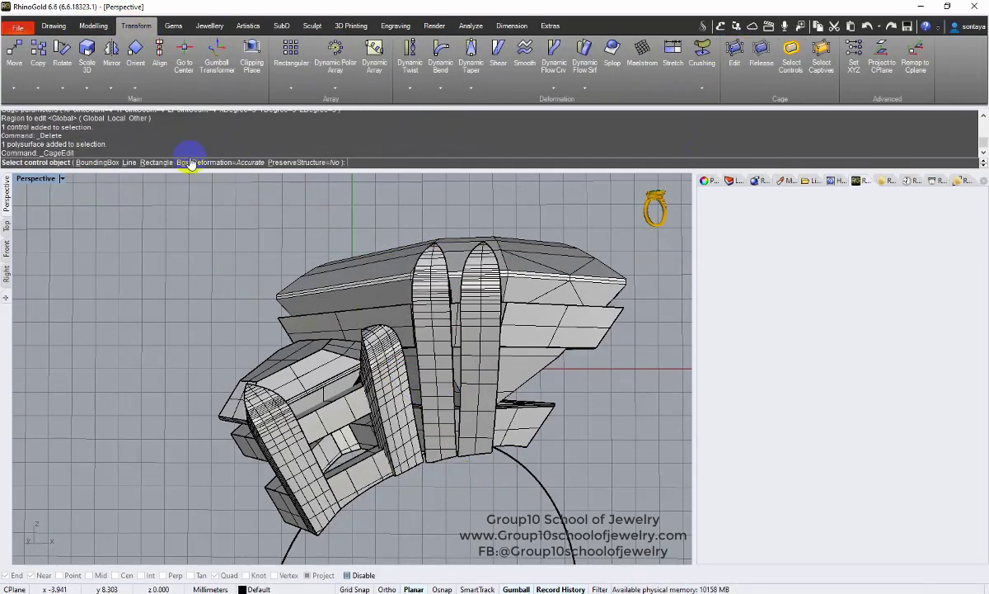
{"action": "left_click", "coordinate": [117, 165]}
{"action": "left_click", "coordinate": [165, 164]}
{"action": "left_click", "coordinate": [457, 235]}
{"action": "left_click", "coordinate": [457, 470]}
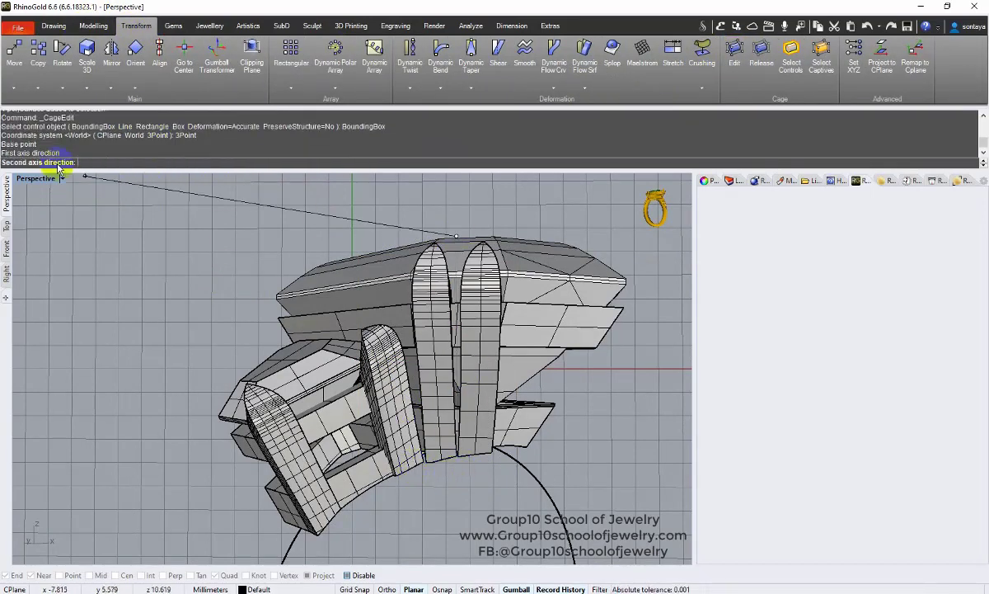
{"action": "left_click", "coordinate": [406, 236]}
{"action": "right_click", "coordinate": [404, 222]}
{"action": "right_click", "coordinate": [404, 221]}
{"action": "left_click", "coordinate": [460, 469]}
{"action": "key", "text": "Delete"}
- Scale the centre prong nearest the side stone across its width with Scale1D and nudge it into position
{"action": "left_click", "coordinate": [422, 276]}
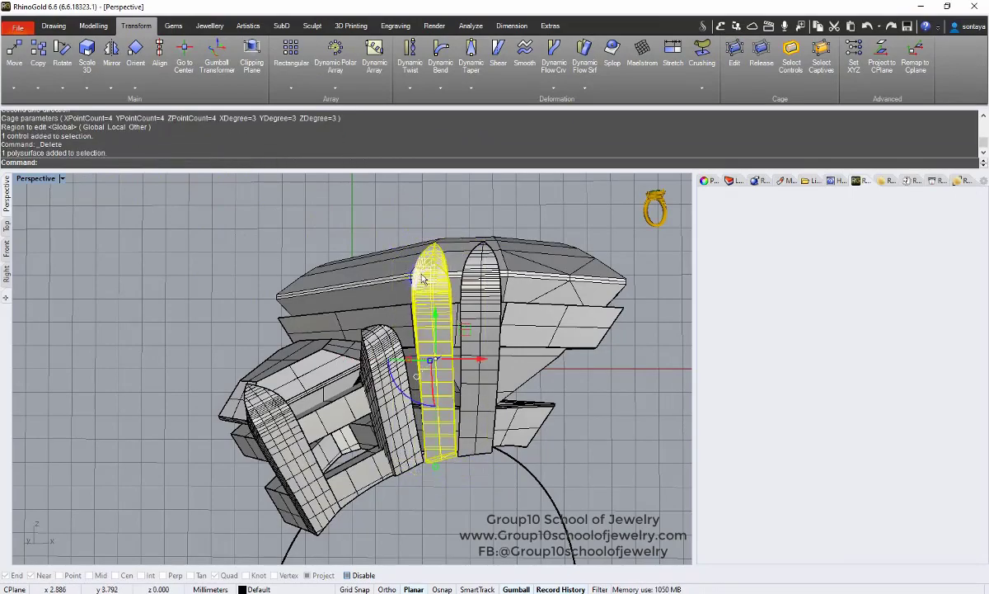
{"action": "right_click_drag", "start_coordinate": [401, 285], "coordinate": [402, 232]}
{"action": "left_click", "coordinate": [88, 89]}
{"action": "left_click", "coordinate": [116, 150]}
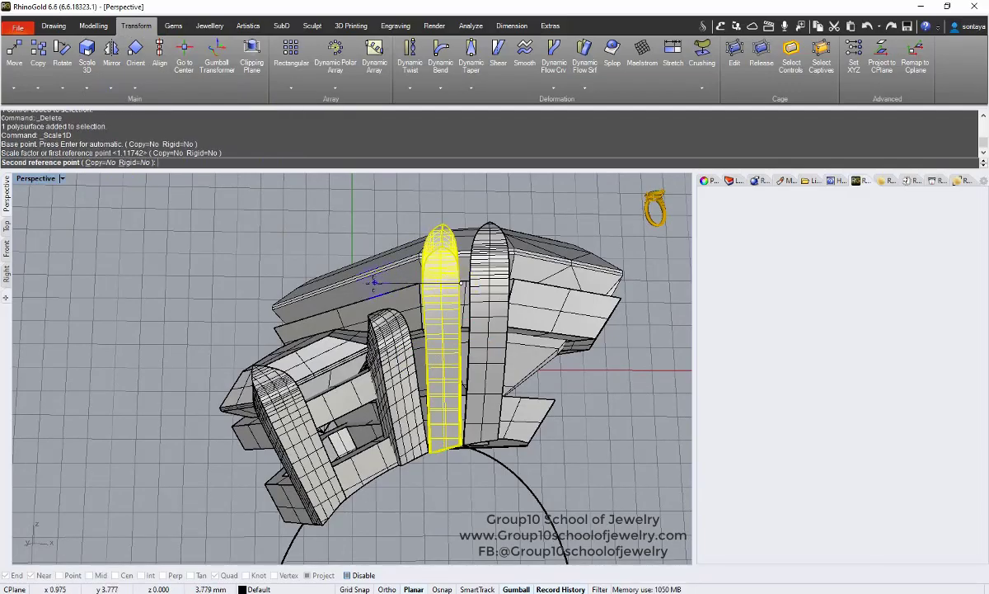
{"action": "left_click", "coordinate": [449, 338]}
{"action": "right_click_drag", "start_coordinate": [449, 338], "coordinate": [378, 196]}
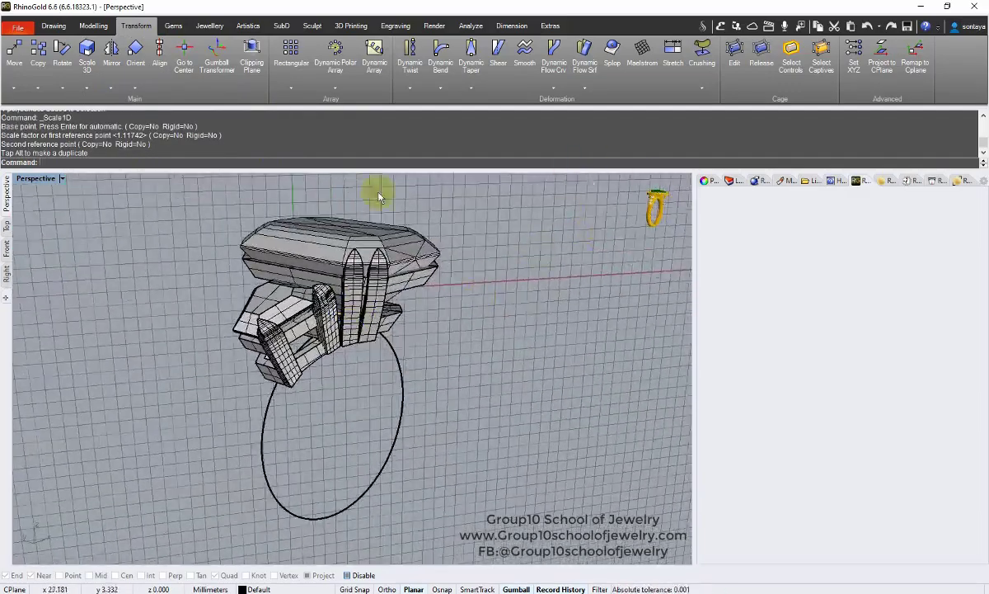
- Reset the construction plane to the world Top plane
{"action": "left_click", "coordinate": [52, 26]}
{"action": "left_click", "coordinate": [874, 88]}
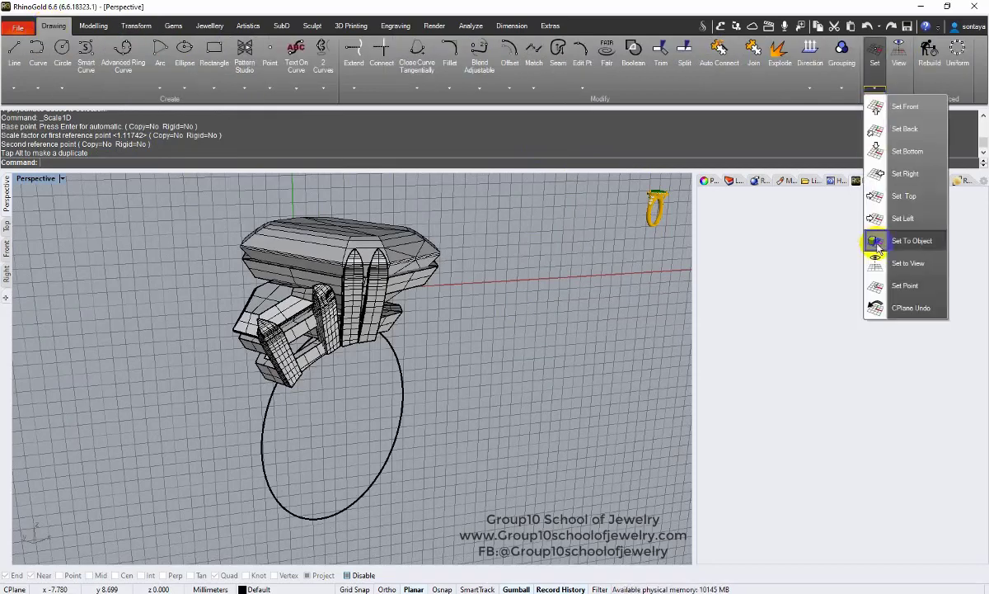
{"action": "left_click", "coordinate": [920, 195]}
- Try to mirror the four prongs with Symmetry Vertical, view them rendered, and undo the mirroring
{"action": "left_click", "coordinate": [354, 297]}
{"action": "left_click", "coordinate": [290, 371]}
{"action": "left_click", "coordinate": [327, 317]}
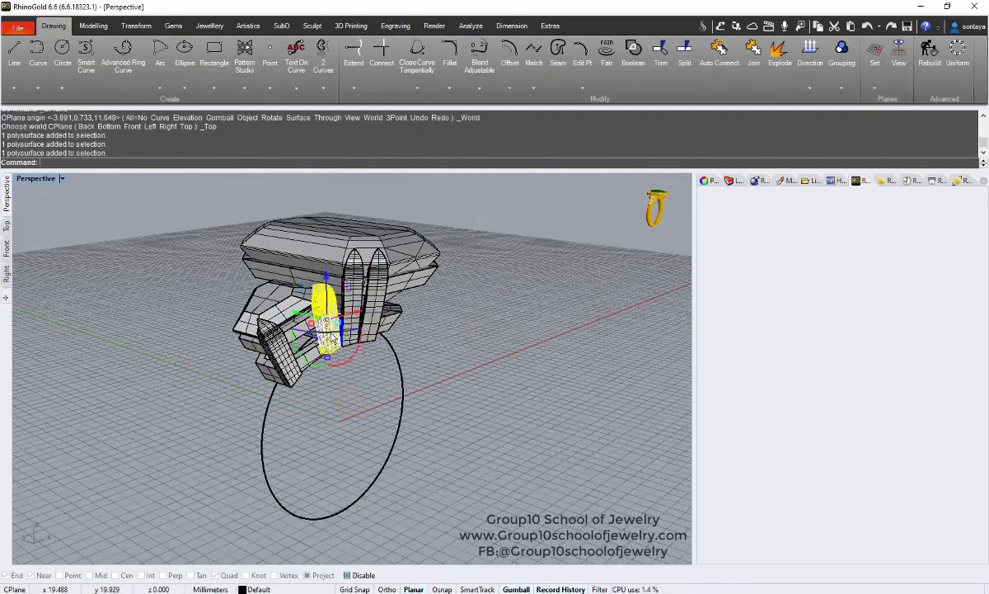
{"action": "left_click", "coordinate": [283, 354], "text": "shift"}
{"action": "left_click", "coordinate": [136, 26]}
{"action": "left_click", "coordinate": [357, 340]}
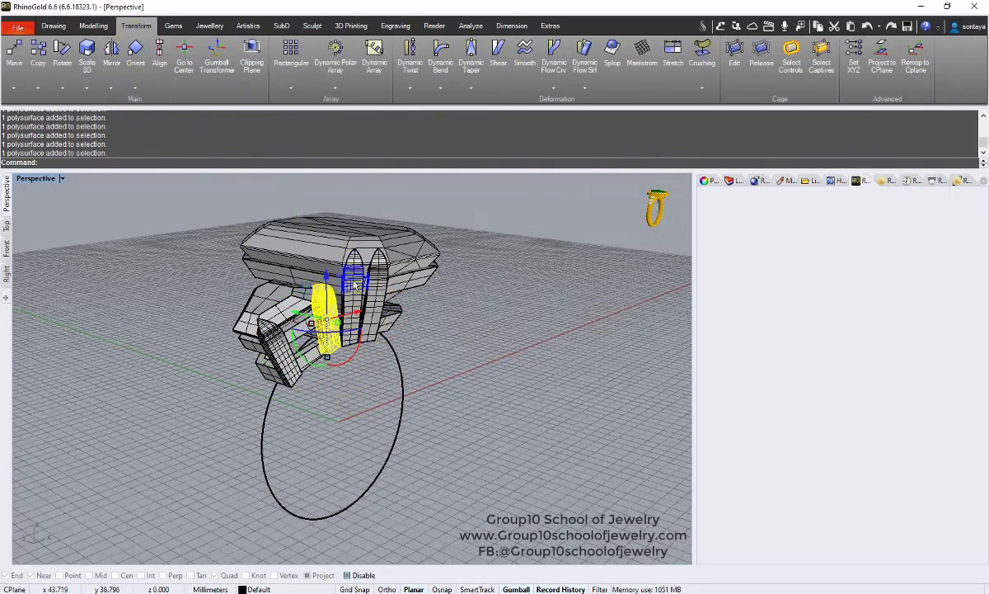
{"action": "left_click", "coordinate": [111, 88]}
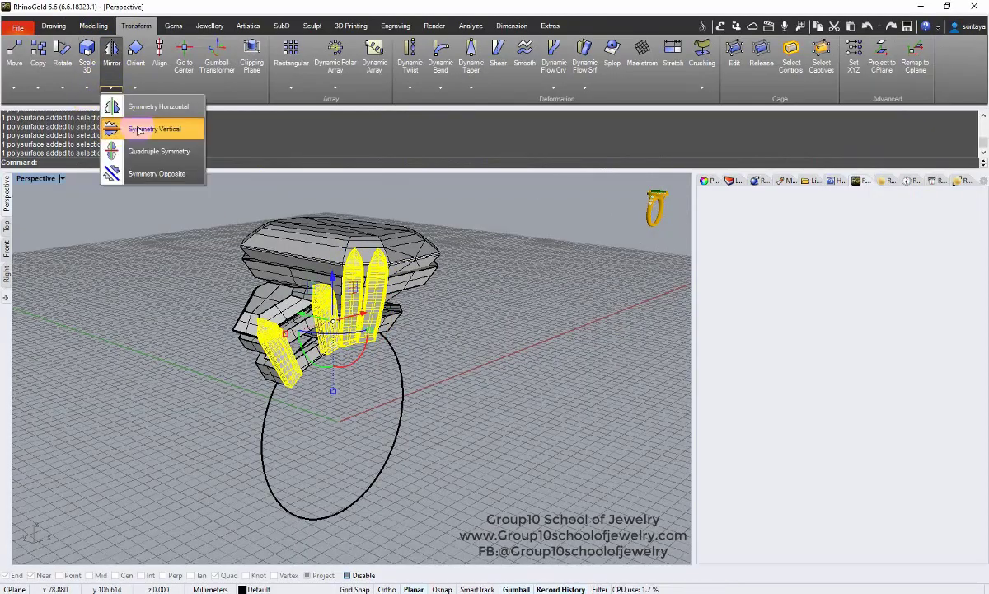
{"action": "left_click", "coordinate": [139, 130]}
{"action": "right_click_drag", "start_coordinate": [338, 338], "coordinate": [427, 360]}
{"action": "mouse_move", "coordinate": [654, 210]}
{"action": "left_click", "coordinate": [604, 220]}
{"action": "key", "text": "ctrl+z"}
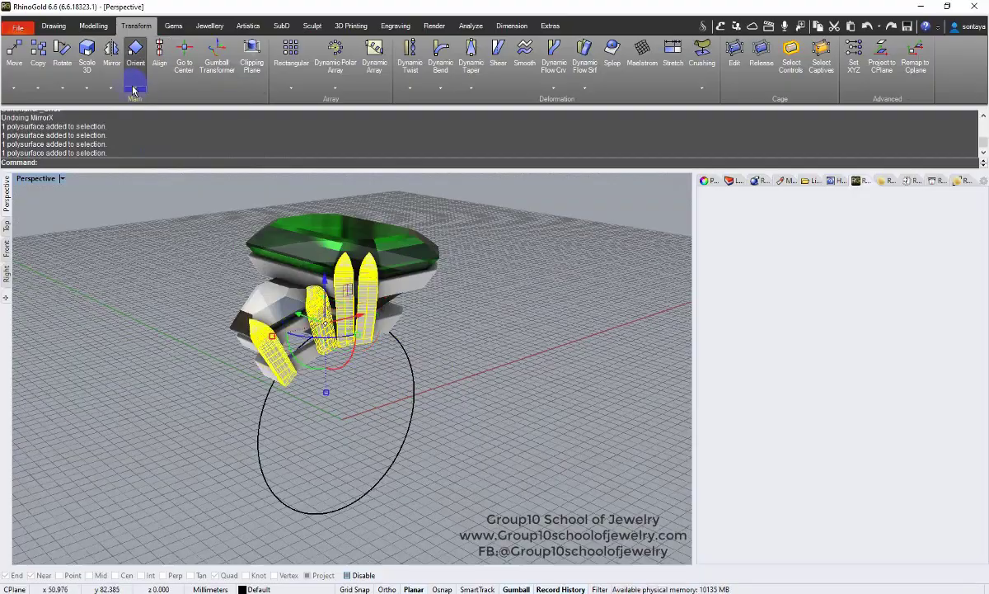
- Copy the four selected prongs around the ring with Quadruple Symmetry, using the construction plane origin
{"action": "left_click", "coordinate": [111, 87]}
{"action": "left_click", "coordinate": [141, 159]}
{"action": "right_click", "coordinate": [183, 278]}
{"action": "mouse_move", "coordinate": [334, 317]}
{"action": "right_mouse_down"}
{"action": "mouse_move", "coordinate": [245, 338]}
{"action": "mouse_move", "coordinate": [347, 323]}
{"action": "right_mouse_up"}
- Mirror the side stone and its two bezel rails to the opposite side of the ring with Symmetry Horizontal
{"action": "left_click", "coordinate": [285, 300]}
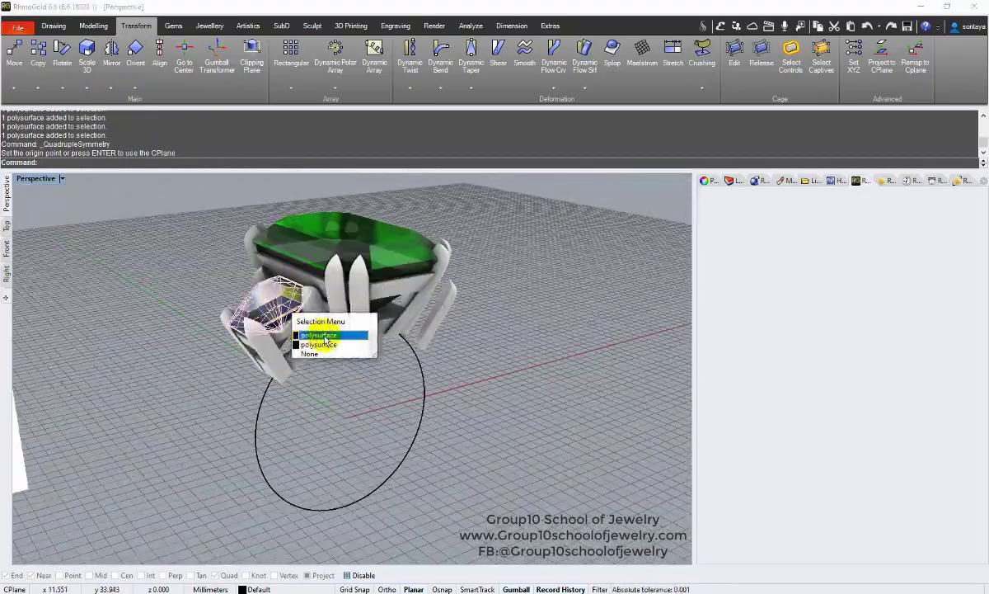
{"action": "left_click", "coordinate": [323, 336]}
{"action": "scroll", "coordinate": [309, 354], "scroll_direction": "up", "scroll_amount": 4}
{"action": "left_click", "coordinate": [300, 336], "text": "shift"}
{"action": "left_click", "coordinate": [307, 364], "text": "shift"}
{"action": "scroll", "coordinate": [307, 346], "scroll_direction": "down", "scroll_amount": 4}
{"action": "left_click", "coordinate": [112, 89]}
{"action": "left_click", "coordinate": [136, 108]}
{"action": "right_click_drag", "start_coordinate": [256, 359], "coordinate": [374, 314]}
{"action": "scroll", "coordinate": [270, 331], "scroll_direction": "down", "scroll_amount": 6}
{"action": "scroll", "coordinate": [374, 313], "scroll_direction": "up", "scroll_amount": 2}
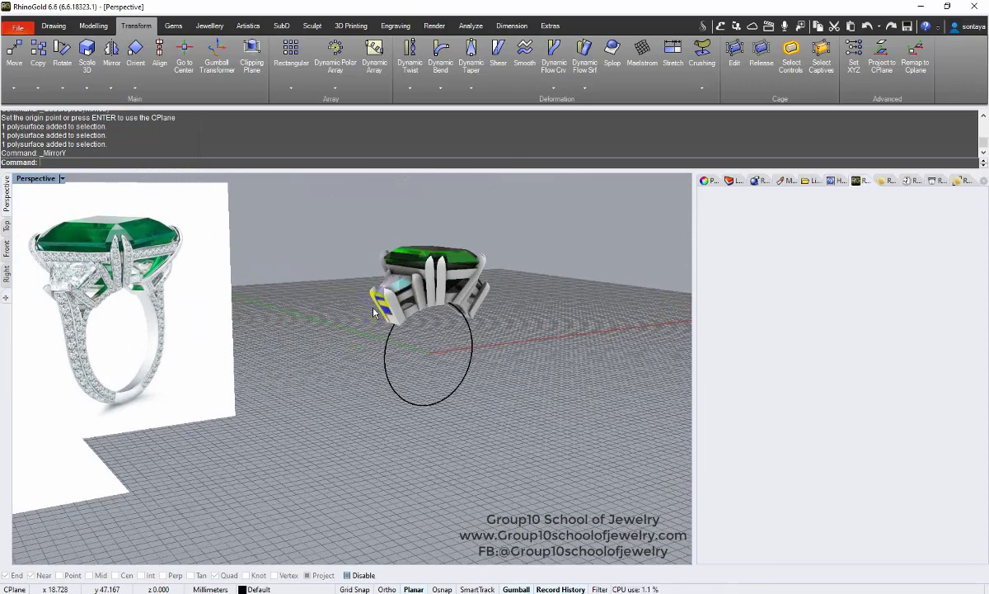
- Select all stones, bezels and prongs in the front view and lower them slightly toward the finger circle
{"action": "left_click", "coordinate": [8, 256]}
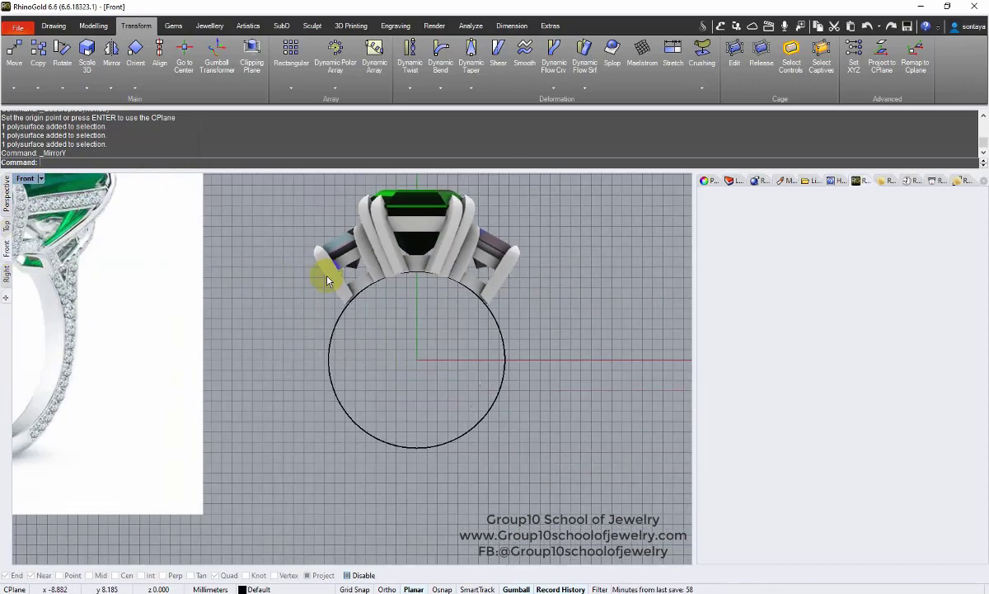
{"action": "scroll", "coordinate": [380, 325], "scroll_direction": "up", "scroll_amount": 1}
{"action": "left_click", "coordinate": [363, 239]}
{"action": "right_click_drag", "start_coordinate": [437, 266], "coordinate": [413, 302]}
{"action": "left_click_drag", "start_coordinate": [321, 241], "coordinate": [532, 362]}
{"action": "scroll", "coordinate": [410, 300], "scroll_direction": "up", "scroll_amount": 4}
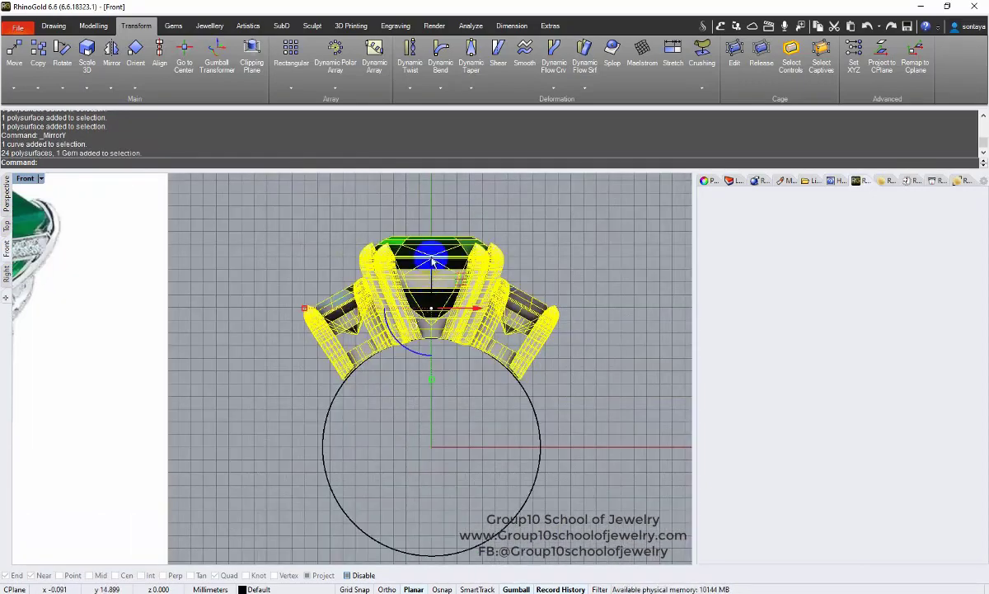
{"action": "left_click_drag", "start_coordinate": [432, 259], "coordinate": [432, 263]}
{"action": "left_click", "coordinate": [244, 267]}
- Scale the height of the centre stone's lower bezel slightly in the front view
{"action": "scroll", "coordinate": [440, 339], "scroll_direction": "up", "scroll_amount": 4}
{"action": "left_click", "coordinate": [446, 352]}
{"action": "left_click_drag", "start_coordinate": [427, 359], "coordinate": [428, 357]}
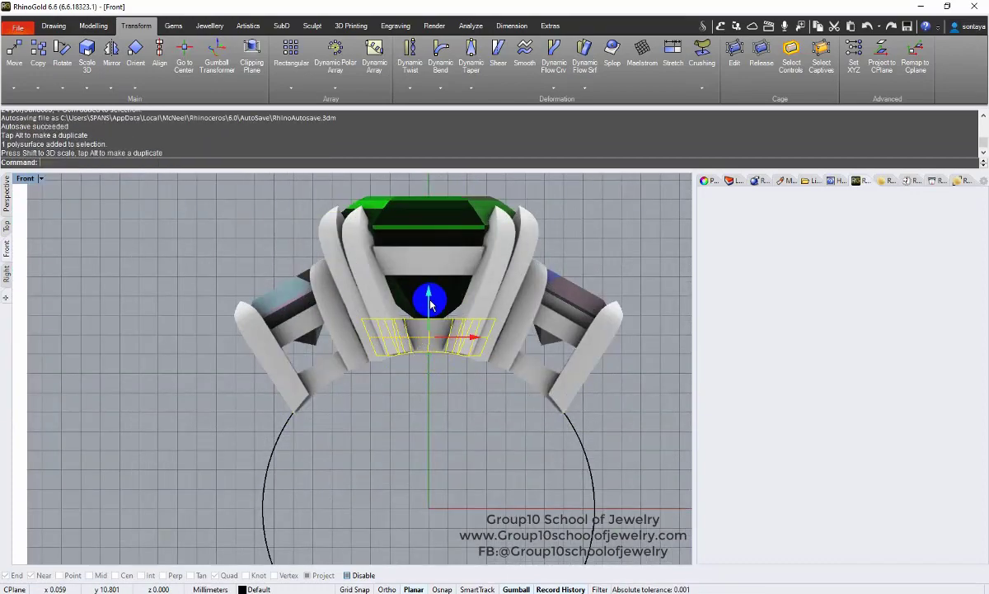
{"action": "left_click", "coordinate": [442, 397]}
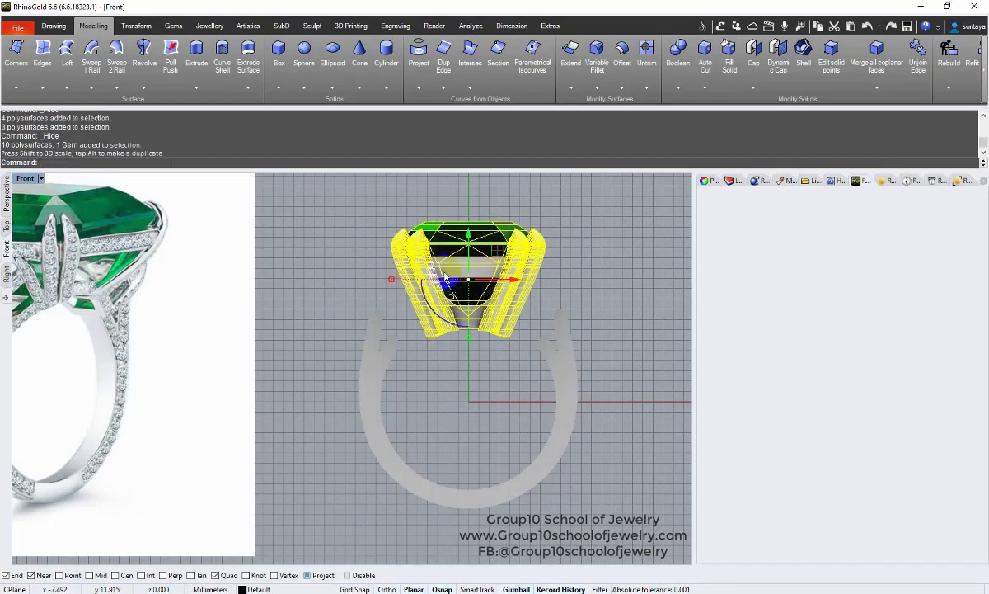
- Raise the centre head slightly and enlarge it uniformly in the front view
{"action": "left_click_drag", "start_coordinate": [438, 262], "coordinate": [439, 259]}
{"action": "left_click", "coordinate": [341, 268]}
{"action": "scroll", "coordinate": [341, 268], "scroll_direction": "down", "scroll_amount": 4}
{"action": "left_click_drag", "start_coordinate": [339, 222], "coordinate": [484, 317]}
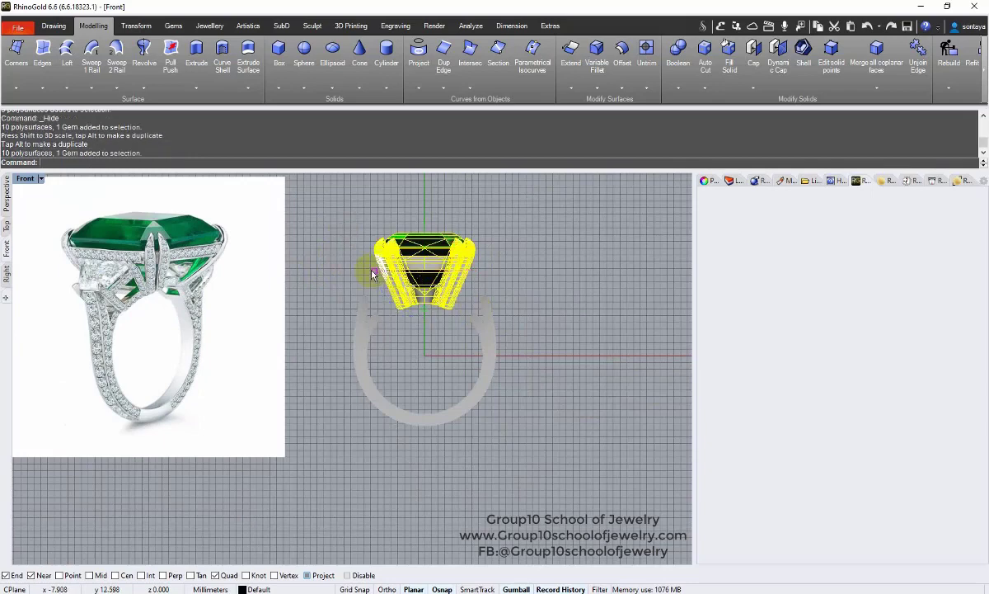
{"action": "left_click_drag", "start_coordinate": [371, 269], "coordinate": [364, 269], "text": "shift"}
{"action": "left_click", "coordinate": [329, 249]}
{"action": "left_click", "coordinate": [53, 26]}
{"action": "left_click", "coordinate": [62, 49]}
{"action": "type", "text": "0"}
{"action": "key", "text": "Return"}
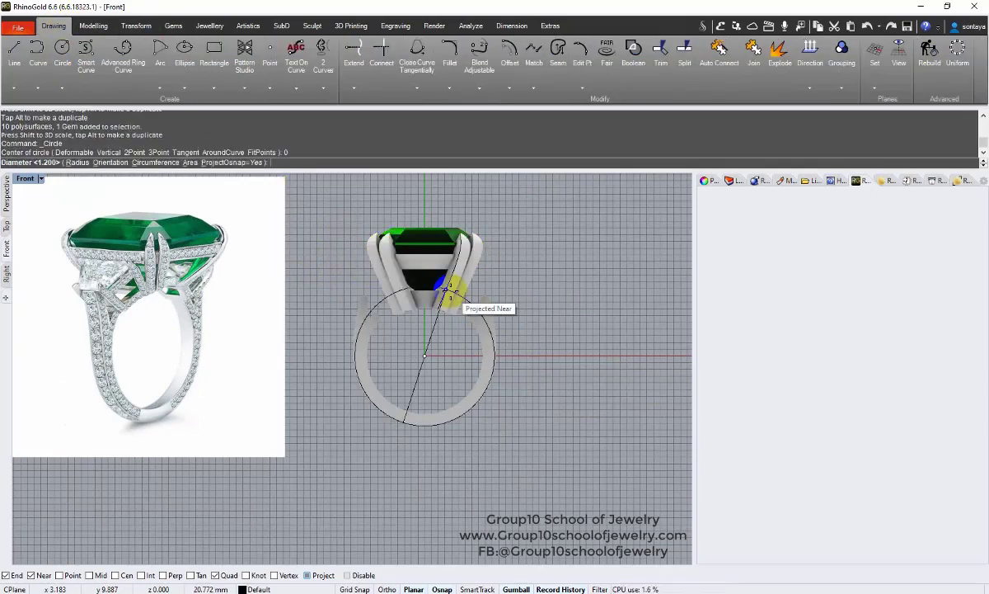
- Create a German size 54 finger gauge with a 17.19 mm diameter inside the shank
{"action": "left_click", "coordinate": [172, 26]}
{"action": "left_click", "coordinate": [210, 26]}
{"action": "left_click", "coordinate": [13, 53]}
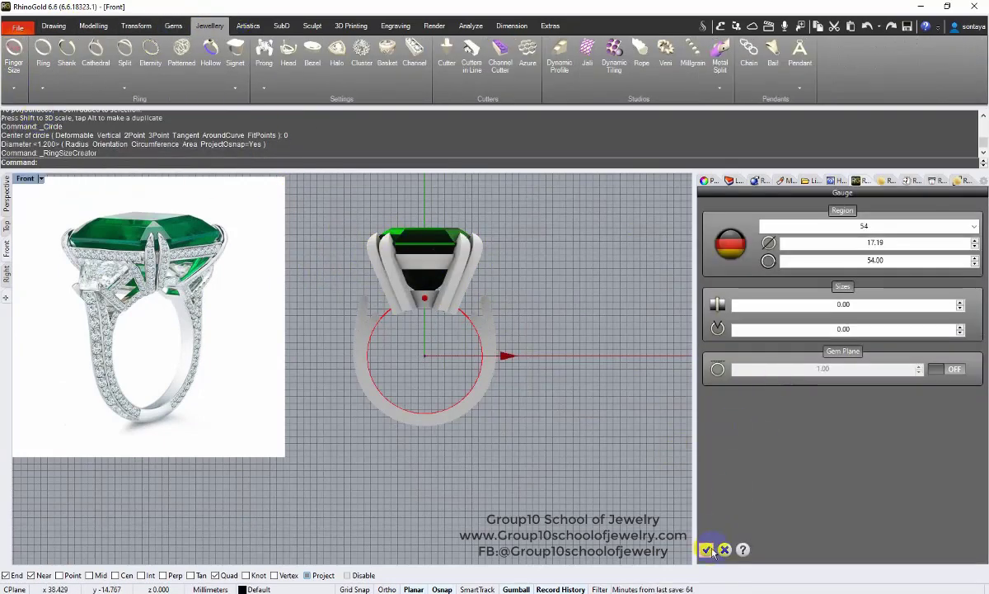
{"action": "left_click", "coordinate": [706, 550]}
- Scale the centre head slightly in the front view and raise it so the prong bottoms sit on the finger circle
{"action": "left_click_drag", "start_coordinate": [514, 330], "coordinate": [515, 332]}
{"action": "scroll", "coordinate": [414, 258], "scroll_direction": "up", "scroll_amount": 4}
{"action": "left_click_drag", "start_coordinate": [342, 280], "coordinate": [345, 280]}
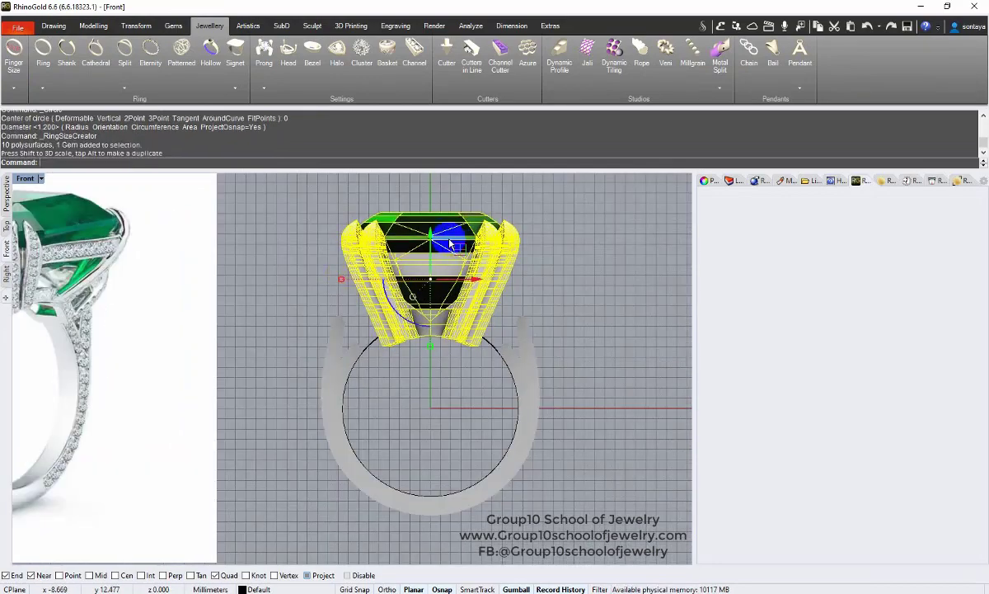
{"action": "left_click_drag", "start_coordinate": [430, 237], "coordinate": [427, 228]}
{"action": "key", "text": "Escape"}
{"action": "scroll", "coordinate": [429, 324], "scroll_direction": "down", "scroll_amount": 6}
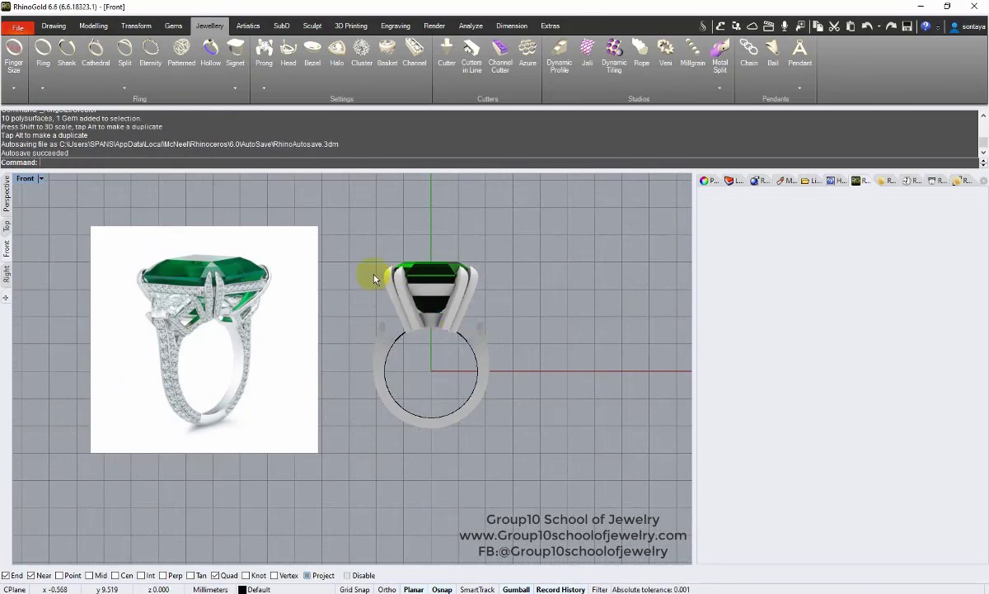
- Cage-edit the centre prongs with a World-aligned 4 × 4 × 4 cage and scale the lower two point rows inward
{"action": "left_click", "coordinate": [461, 325]}
{"action": "scroll", "coordinate": [426, 306], "scroll_direction": "up", "scroll_amount": 6}
{"action": "key", "text": "F10"}
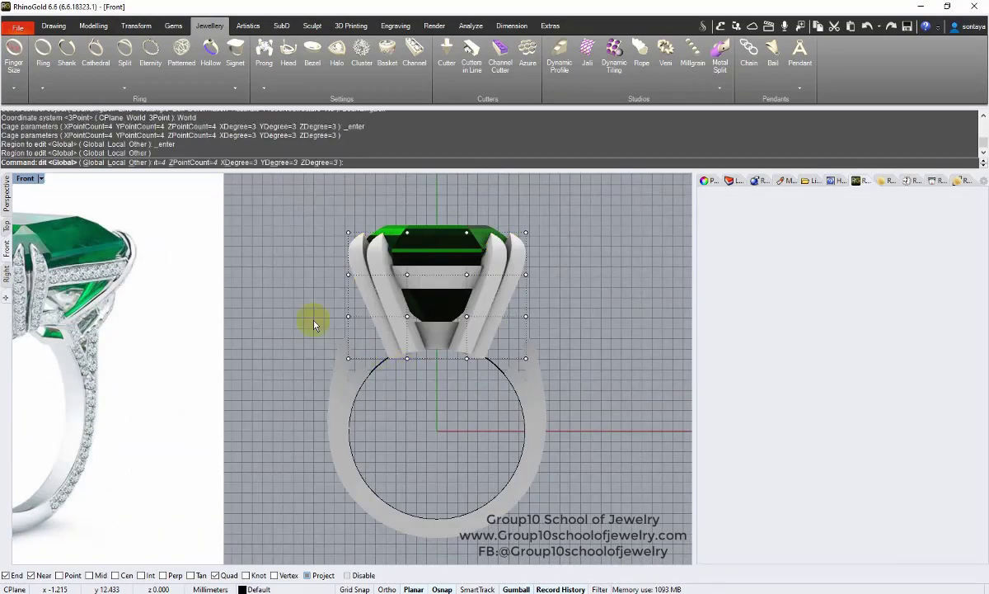
{"action": "left_click_drag", "start_coordinate": [318, 301], "coordinate": [546, 372]}
{"action": "scroll", "coordinate": [350, 354], "scroll_direction": "up", "scroll_amount": 4}
{"action": "left_click_drag", "start_coordinate": [370, 345], "coordinate": [389, 349]}
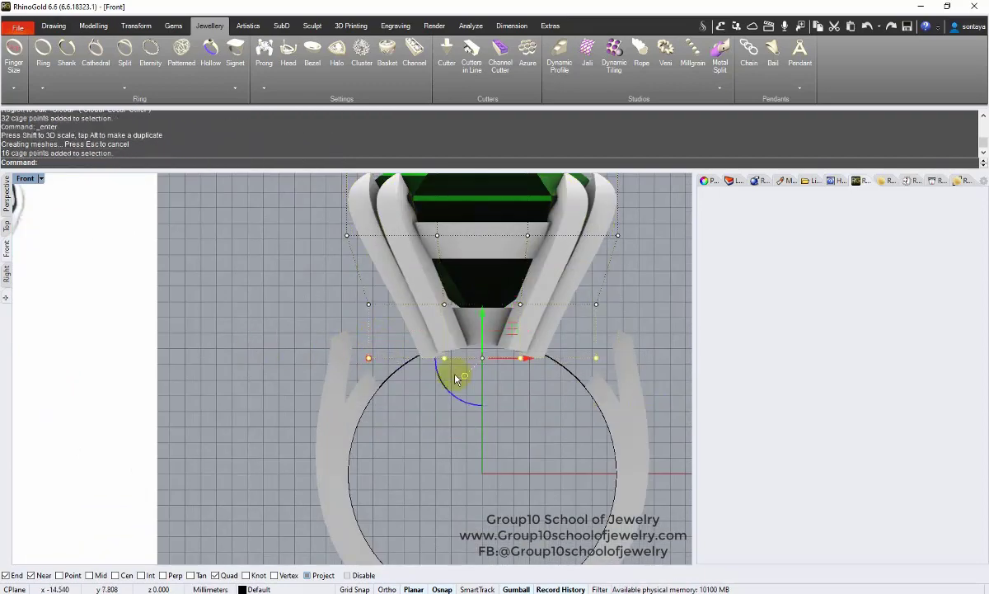
- Scale the cage's bottom row of points further inward to taper the prong ends
{"action": "left_click_drag", "start_coordinate": [455, 378], "coordinate": [391, 360]}
{"action": "scroll", "coordinate": [420, 349], "scroll_direction": "down", "scroll_amount": 3}
{"action": "scroll", "coordinate": [298, 336], "scroll_direction": "up", "scroll_amount": 2}
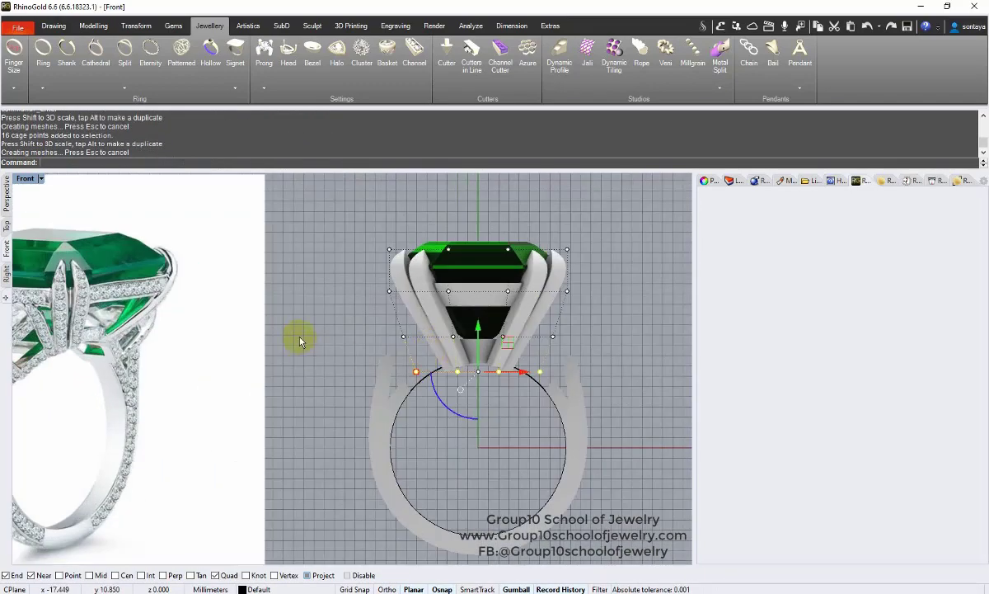
{"action": "scroll", "coordinate": [347, 331], "scroll_direction": "down", "scroll_amount": 2}
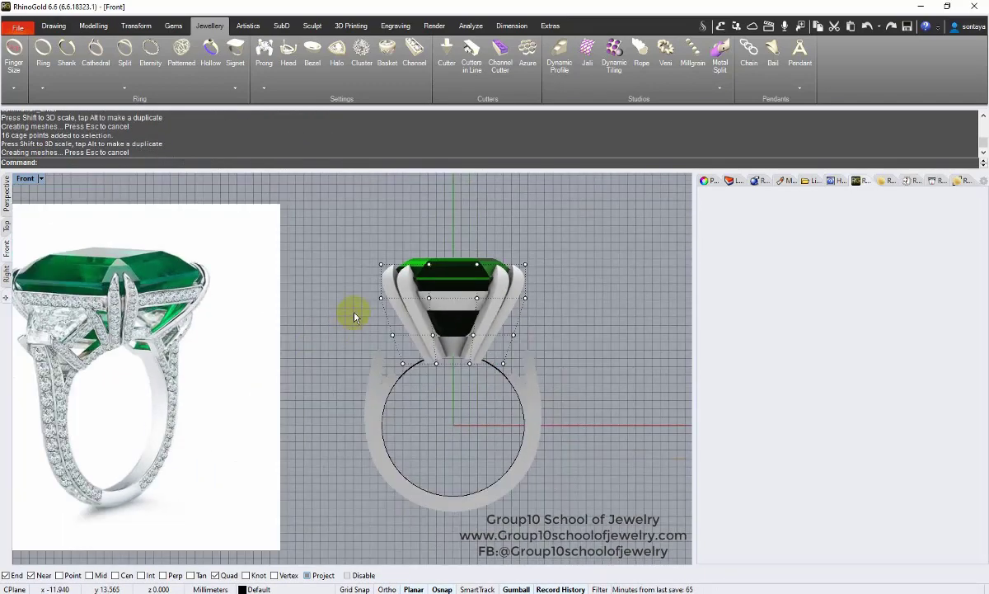
- Switch the perspective view to shaded display and delete the cage control object around the centre prongs
{"action": "left_click", "coordinate": [7, 195]}
{"action": "right_click_drag", "start_coordinate": [335, 343], "coordinate": [337, 279]}
{"action": "scroll", "coordinate": [403, 314], "scroll_direction": "up", "scroll_amount": 6}
{"action": "right_click_drag", "start_coordinate": [404, 316], "coordinate": [437, 320]}
{"action": "key", "text": "Escape"}
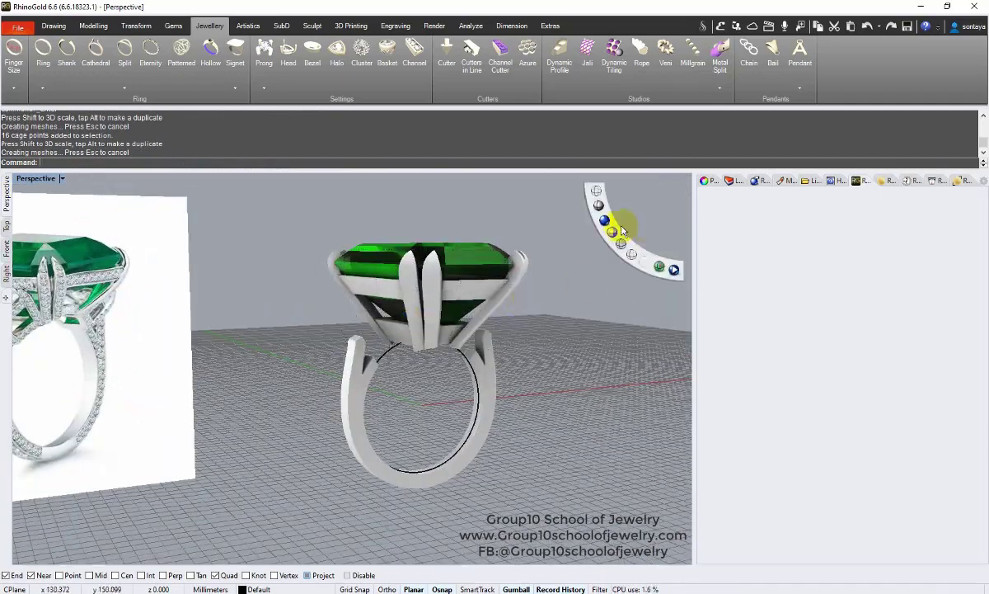
{"action": "left_click", "coordinate": [620, 228]}
{"action": "left_click", "coordinate": [534, 293]}
{"action": "key", "text": "Delete"}
- Swap the hidden objects into view, delete the side setting on the right of the ring, and show everything again
{"action": "left_click", "coordinate": [612, 249]}
{"action": "right_click_drag", "start_coordinate": [387, 265], "coordinate": [415, 269]}
{"action": "scroll", "coordinate": [416, 270], "scroll_direction": "down", "scroll_amount": 3}
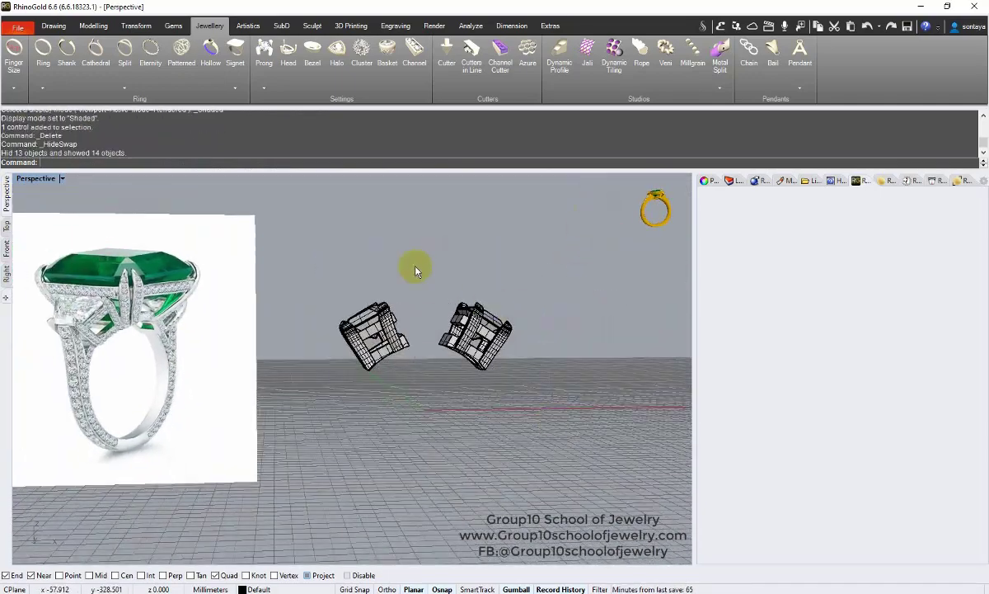
{"action": "left_click", "coordinate": [475, 332]}
{"action": "key", "text": "Delete"}
{"action": "left_click", "coordinate": [673, 268]}
- Move the remaining side setting slightly outward from the centre head in the perspective view
{"action": "scroll", "coordinate": [338, 323], "scroll_direction": "up", "scroll_amount": 4}
{"action": "left_click", "coordinate": [392, 313]}
{"action": "right_click_drag", "start_coordinate": [392, 314], "coordinate": [412, 306]}
{"action": "left_click_drag", "start_coordinate": [380, 302], "coordinate": [370, 289]}
{"action": "left_click", "coordinate": [274, 284]}
{"action": "right_click_drag", "start_coordinate": [273, 290], "coordinate": [271, 274]}
{"action": "scroll", "coordinate": [272, 274], "scroll_direction": "down", "scroll_amount": 5}
{"action": "left_click", "coordinate": [6, 247]}
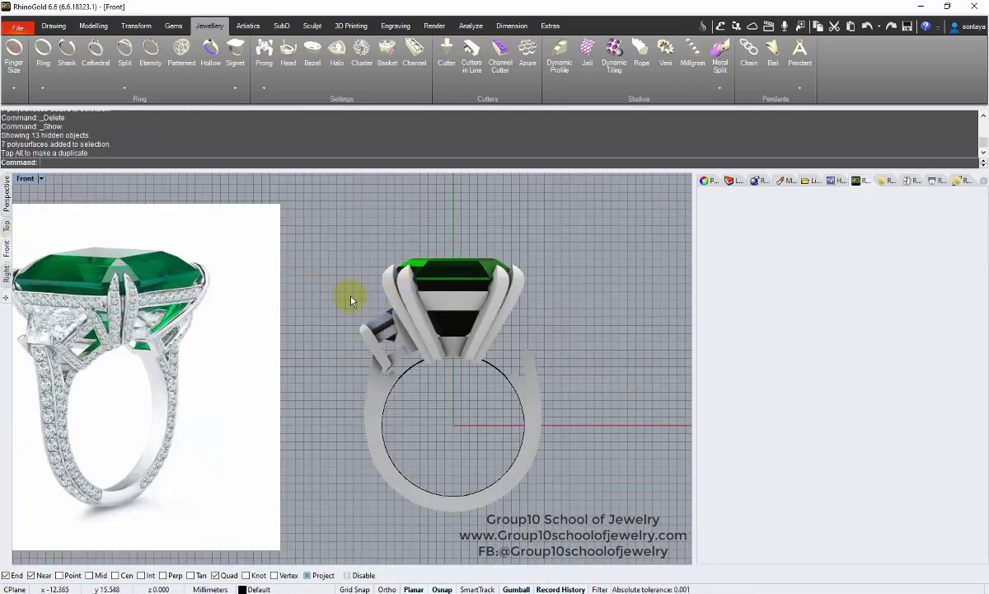
- Select the centre stone with its prongs and upper bezel in the front view and lower them slightly
{"action": "left_click_drag", "start_coordinate": [379, 225], "coordinate": [546, 342]}
{"action": "scroll", "coordinate": [551, 343], "scroll_direction": "up", "scroll_amount": 2}
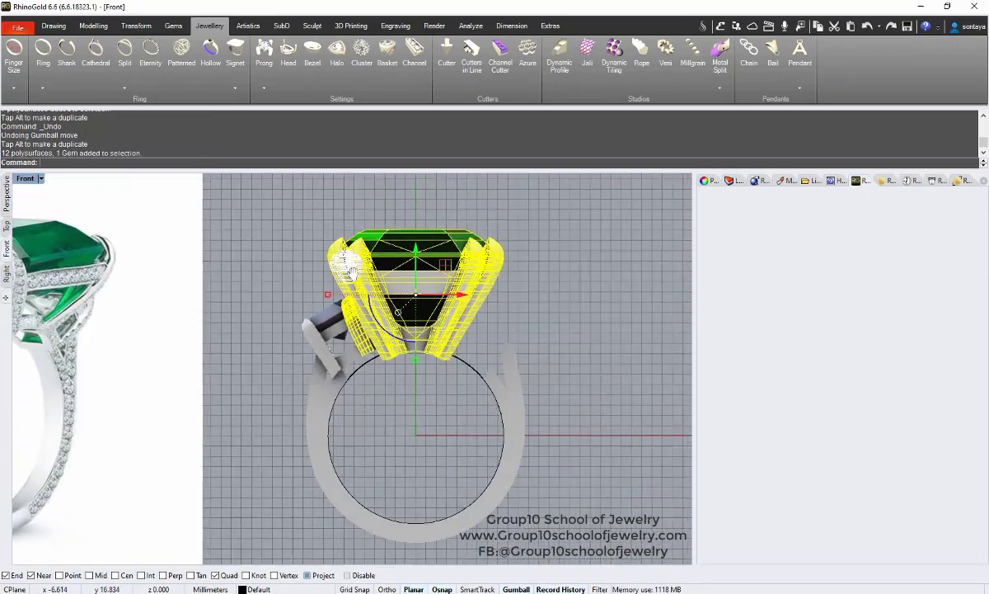
{"action": "key", "text": "Escape"}
{"action": "left_click", "coordinate": [338, 279]}
{"action": "left_click", "coordinate": [419, 289], "text": "shift"}
{"action": "left_click_drag", "start_coordinate": [415, 255], "coordinate": [415, 258]}
- Reduce the height of the centre head's upper bezel and adjust the lower bezel's height and position
{"action": "left_click", "coordinate": [414, 342]}
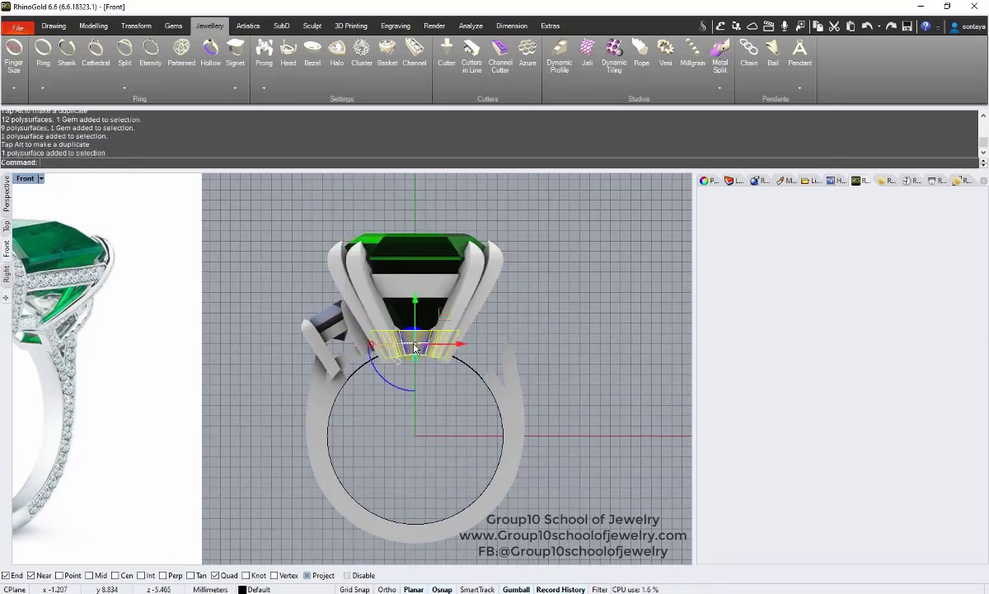
{"action": "left_click", "coordinate": [417, 290]}
{"action": "scroll", "coordinate": [417, 293], "scroll_direction": "up", "scroll_amount": 2}
{"action": "left_click_drag", "start_coordinate": [414, 299], "coordinate": [421, 363]}
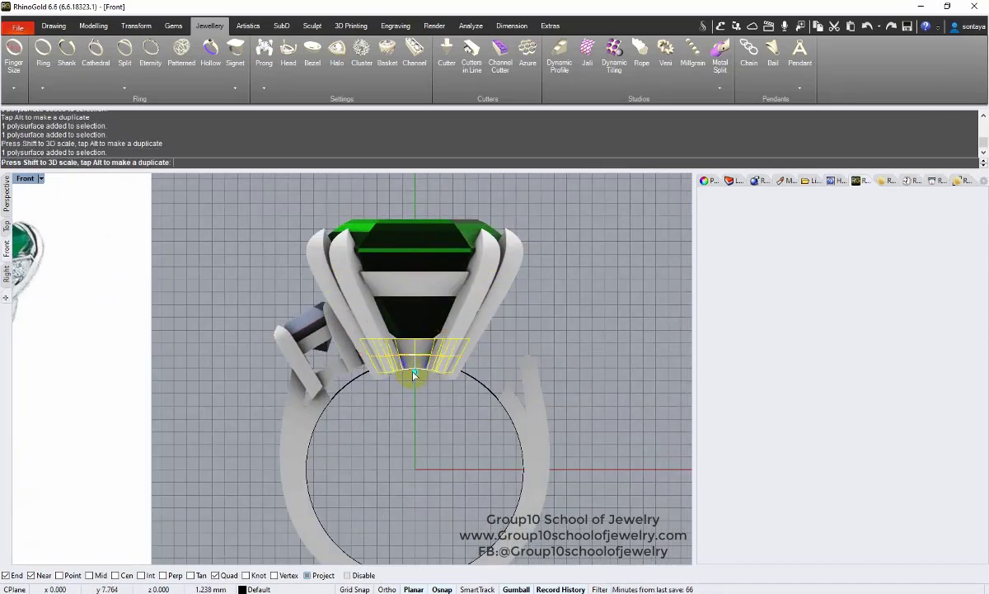
{"action": "left_click_drag", "start_coordinate": [416, 314], "coordinate": [416, 314]}
- Select the complete side setting in the front view and shift it slightly up and outward
{"action": "left_click", "coordinate": [593, 214]}
{"action": "scroll", "coordinate": [594, 214], "scroll_direction": "down", "scroll_amount": 5}
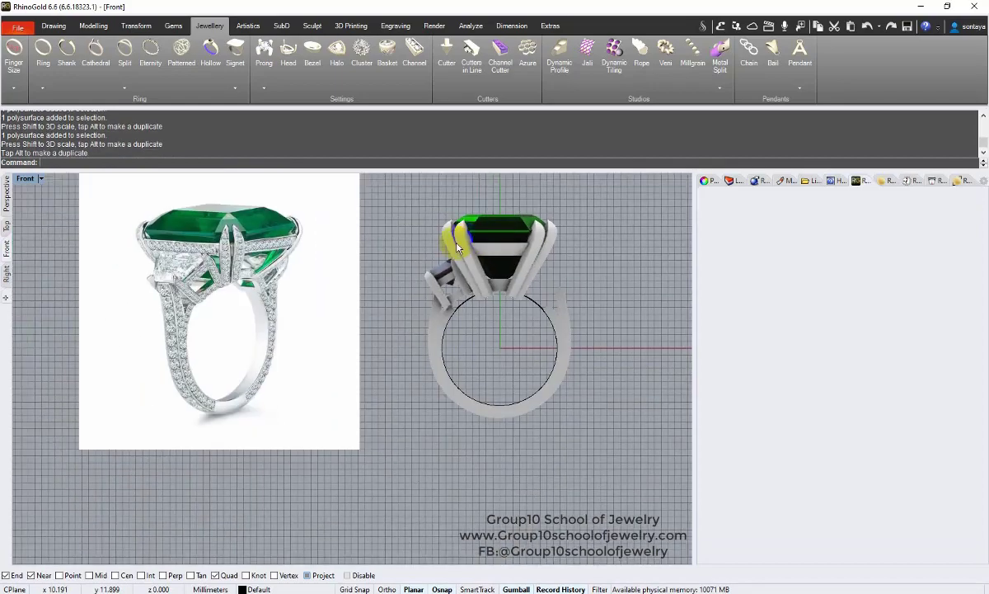
{"action": "scroll", "coordinate": [455, 240], "scroll_direction": "up", "scroll_amount": 2}
{"action": "left_click_drag", "start_coordinate": [394, 250], "coordinate": [485, 345]}
{"action": "scroll", "coordinate": [461, 264], "scroll_direction": "up", "scroll_amount": 3}
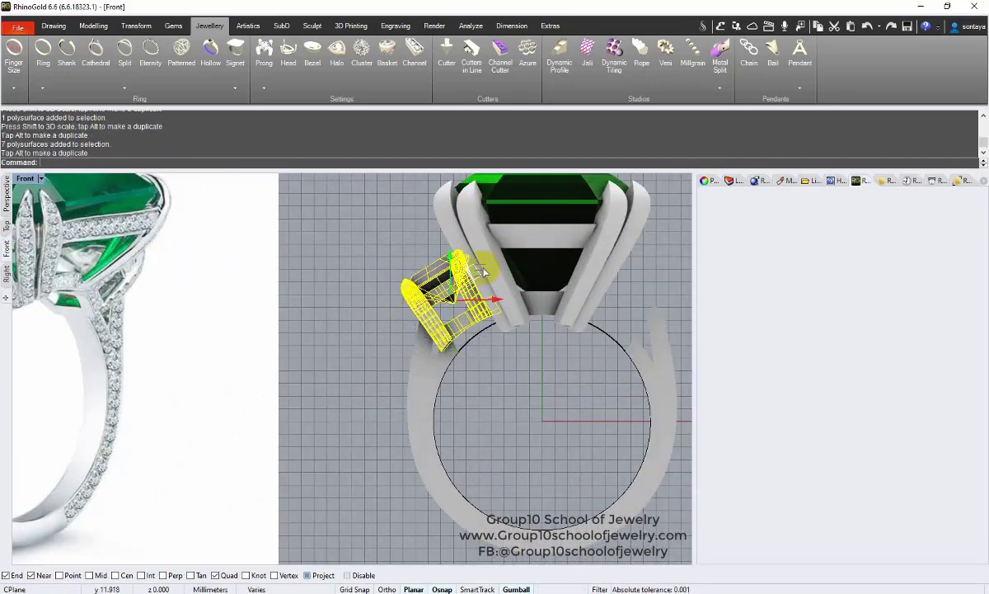
{"action": "left_click_drag", "start_coordinate": [483, 272], "coordinate": [476, 265]}
- Scale up the complete side setting uniformly in the perspective view to suit the centre head and shank
{"action": "left_click", "coordinate": [7, 194]}
{"action": "left_click", "coordinate": [498, 327]}
{"action": "right_click_drag", "start_coordinate": [498, 328], "coordinate": [413, 292]}
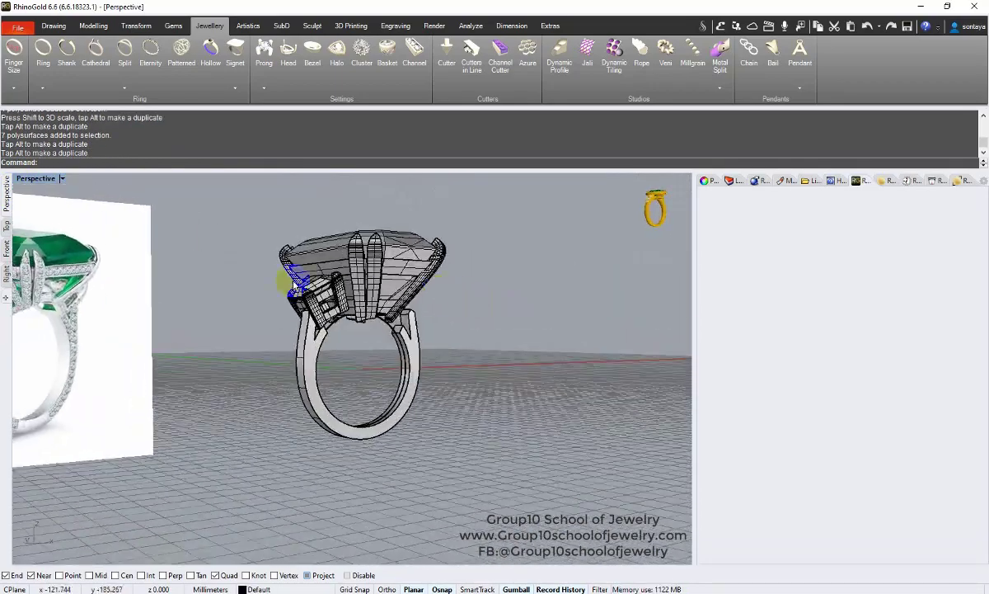
{"action": "left_click_drag", "start_coordinate": [243, 265], "coordinate": [350, 339]}
{"action": "scroll", "coordinate": [332, 317], "scroll_direction": "up", "scroll_amount": 4}
{"action": "right_click_drag", "start_coordinate": [251, 298], "coordinate": [313, 322]}
{"action": "left_click_drag", "start_coordinate": [379, 322], "coordinate": [391, 324], "text": "shift"}
{"action": "right_click_drag", "start_coordinate": [449, 340], "coordinate": [421, 356]}
{"action": "scroll", "coordinate": [390, 317], "scroll_direction": "down", "scroll_amount": 2}
{"action": "left_click_drag", "start_coordinate": [390, 324], "coordinate": [399, 324], "text": "shift"}
{"action": "mouse_move", "coordinate": [399, 324]}
{"action": "right_mouse_down"}
{"action": "mouse_move", "coordinate": [369, 283]}
{"action": "mouse_move", "coordinate": [399, 329]}
{"action": "right_mouse_up"}
{"action": "left_click_drag", "start_coordinate": [400, 329], "coordinate": [395, 328], "text": "shift"}
{"action": "left_click", "coordinate": [491, 352]}
{"action": "right_click_drag", "start_coordinate": [491, 352], "coordinate": [430, 301]}
- Rotate the complete side setting slightly in the front view and reposition it beside the centre head
{"action": "left_click", "coordinate": [6, 248]}
{"action": "left_click", "coordinate": [401, 280]}
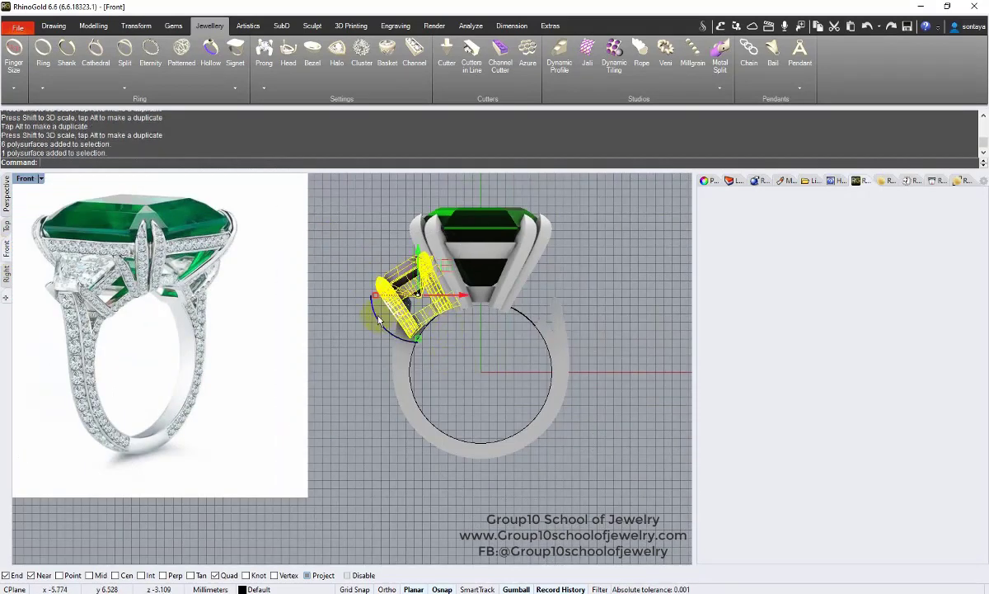
{"action": "left_click_drag", "start_coordinate": [380, 320], "coordinate": [445, 272]}
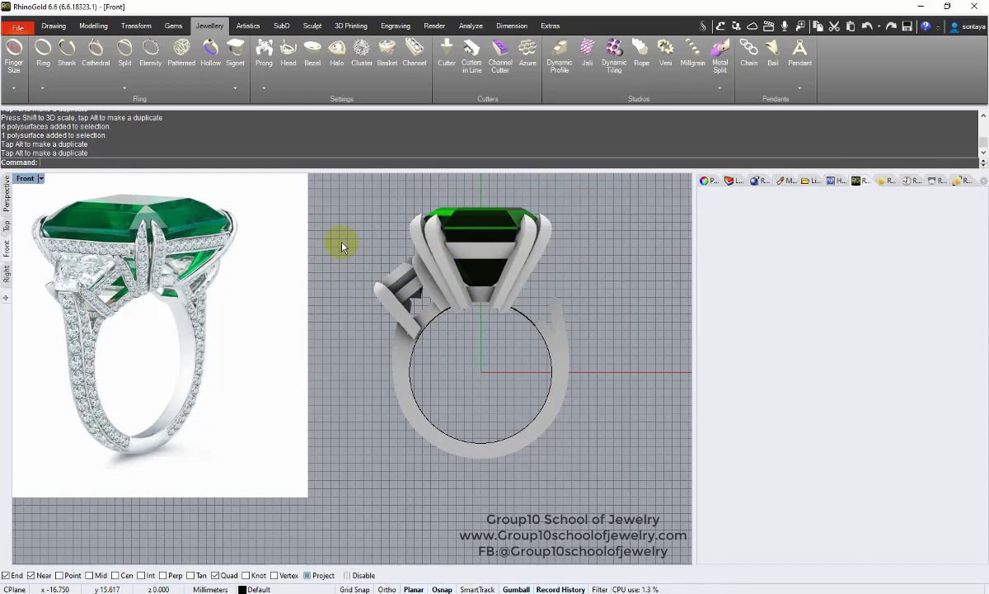
- Cage-edit the side setting's prongs and bezels, move the lower cage points to follow the finger circle, and delete the cage
{"action": "left_click", "coordinate": [398, 323]}
{"action": "scroll", "coordinate": [420, 314], "scroll_direction": "up", "scroll_amount": 12}
{"action": "left_click", "coordinate": [422, 332], "text": "shift"}
{"action": "left_click", "coordinate": [376, 254], "text": "shift"}
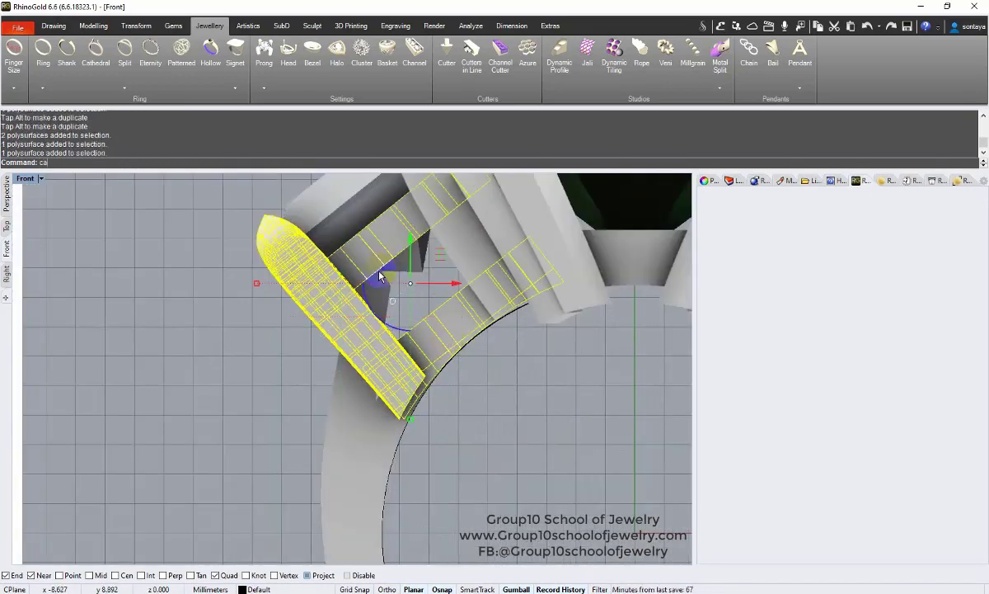
{"action": "key", "text": "Return"}
{"action": "left_click_drag", "start_coordinate": [163, 310], "coordinate": [518, 501]}
{"action": "left_click_drag", "start_coordinate": [439, 346], "coordinate": [459, 338]}
{"action": "scroll", "coordinate": [476, 347], "scroll_direction": "down", "scroll_amount": 12}
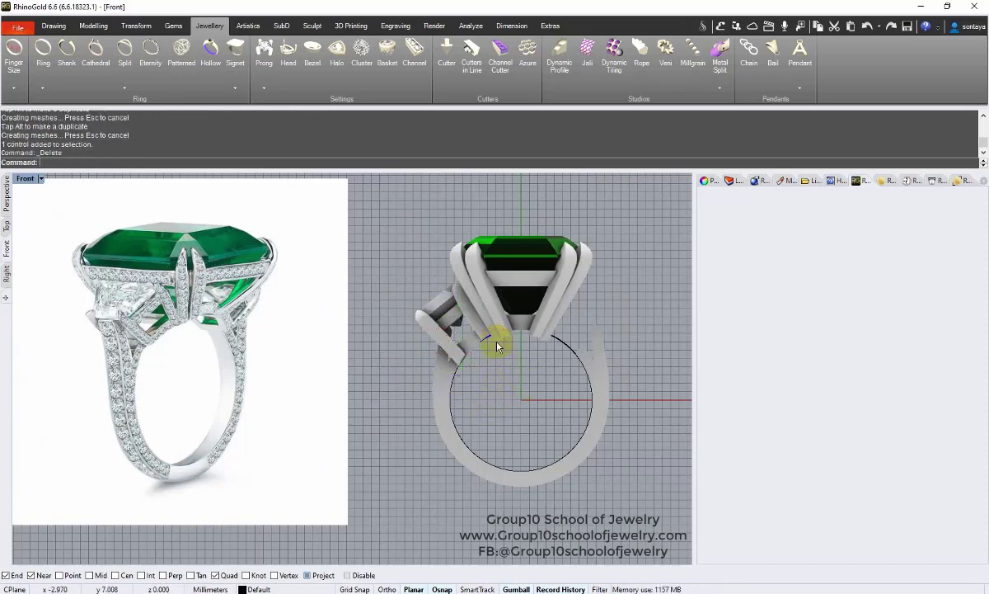
- Move the complete side setting slightly toward the centre head in the front view
{"action": "left_click_drag", "start_coordinate": [411, 283], "coordinate": [483, 335]}
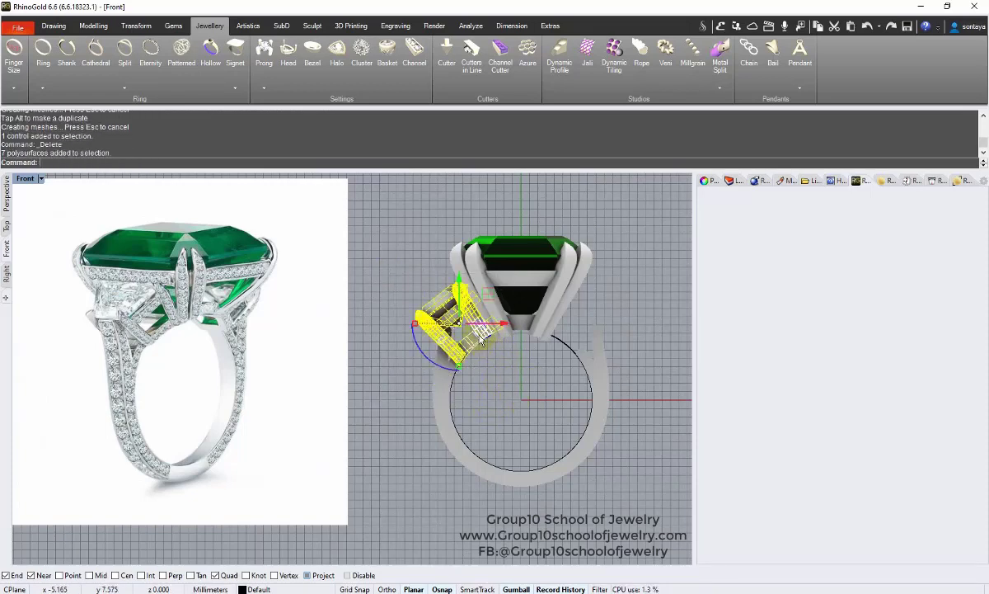
{"action": "left_click_drag", "start_coordinate": [489, 290], "coordinate": [492, 290]}
{"action": "left_click", "coordinate": [501, 374]}
- Undo the side setting's last move and nudge its lower bezel in the perspective view
{"action": "scroll", "coordinate": [470, 339], "scroll_direction": "up", "scroll_amount": 4}
{"action": "left_click", "coordinate": [458, 363]}
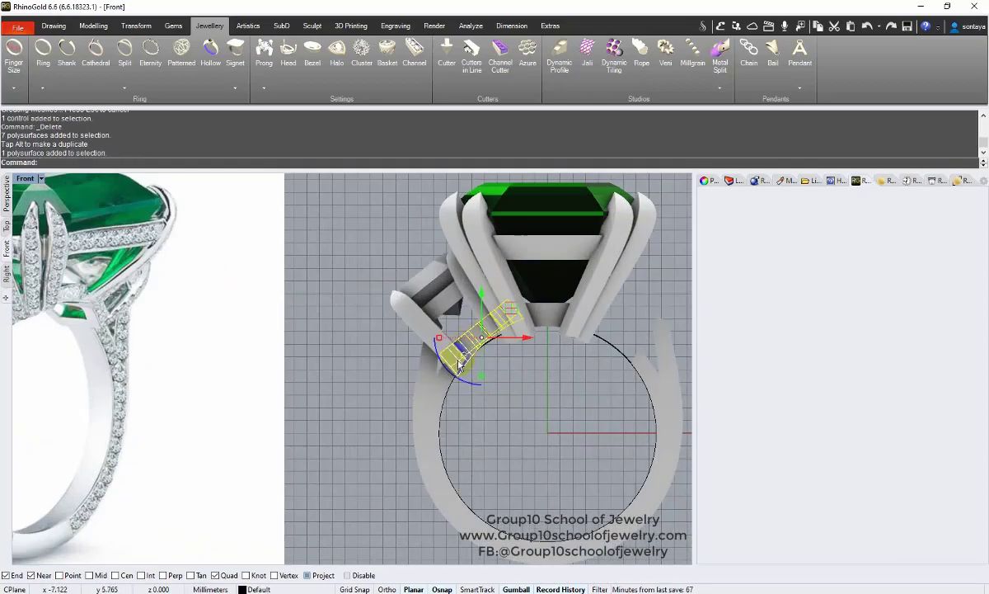
{"action": "left_click", "coordinate": [7, 193]}
{"action": "right_click_drag", "start_coordinate": [410, 324], "coordinate": [381, 325]}
{"action": "key", "text": "ctrl+z"}
{"action": "left_click_drag", "start_coordinate": [373, 313], "coordinate": [366, 314]}
{"action": "left_click", "coordinate": [540, 352]}
- Reselect the whole side setting, then rotate it slightly and move it closer to the centre head in the front view
{"action": "right_click_drag", "start_coordinate": [540, 352], "coordinate": [363, 349]}
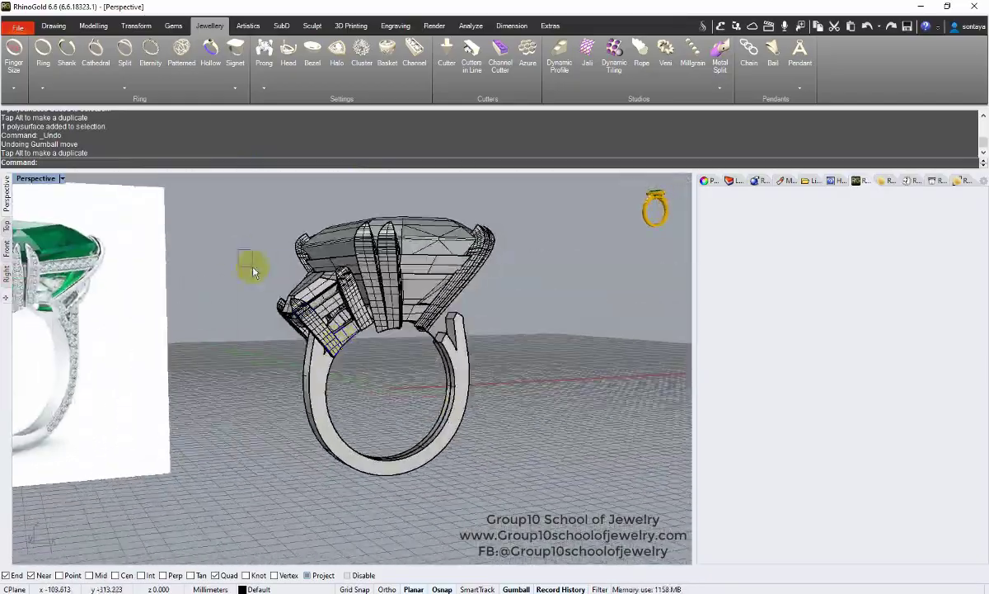
{"action": "left_click_drag", "start_coordinate": [253, 269], "coordinate": [356, 348]}
{"action": "right_click_drag", "start_coordinate": [356, 348], "coordinate": [353, 320]}
{"action": "left_click", "coordinate": [7, 248]}
{"action": "left_click_drag", "start_coordinate": [414, 349], "coordinate": [415, 353]}
{"action": "left_click_drag", "start_coordinate": [478, 289], "coordinate": [482, 290]}
{"action": "left_click", "coordinate": [517, 356]}
{"action": "scroll", "coordinate": [517, 356], "scroll_direction": "down", "scroll_amount": 4}
{"action": "right_click_drag", "start_coordinate": [536, 355], "coordinate": [500, 340]}
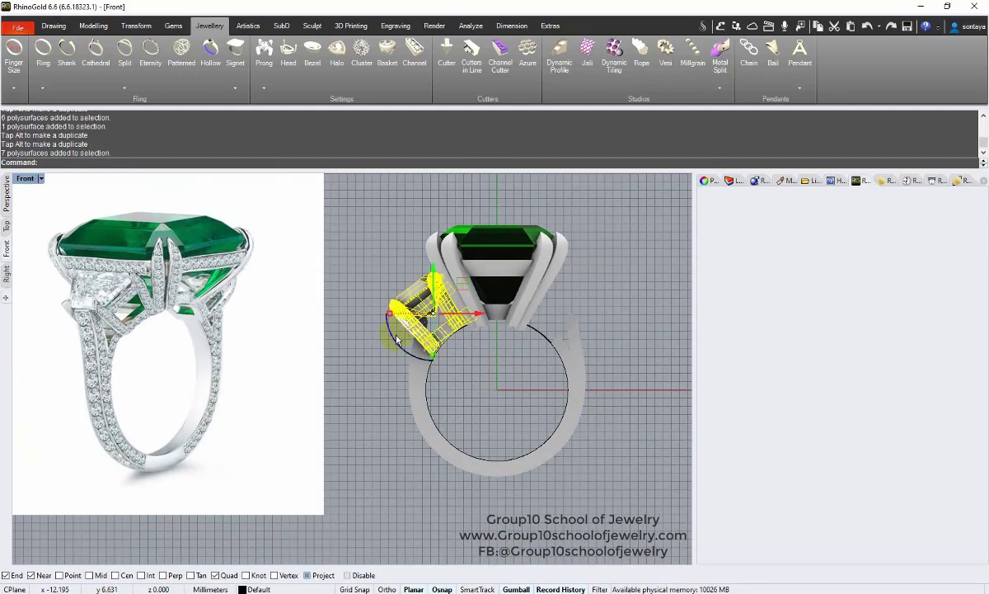
- Try a further rotation and move of the side setting, check it in perspective, and undo both changes
{"action": "left_click_drag", "start_coordinate": [397, 338], "coordinate": [470, 298]}
{"action": "left_click", "coordinate": [7, 194]}
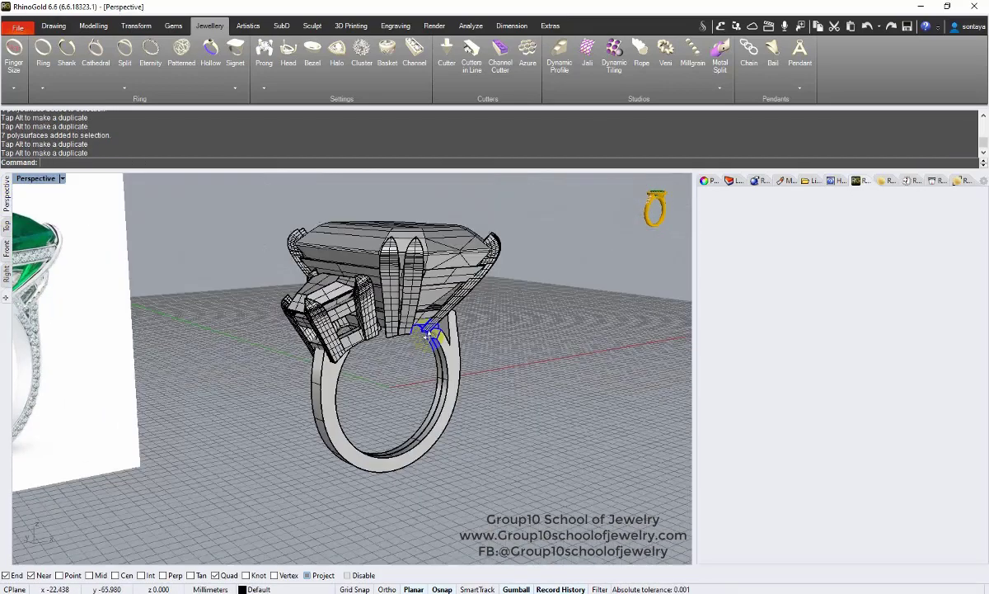
{"action": "mouse_move", "coordinate": [430, 331]}
{"action": "right_mouse_down"}
{"action": "mouse_move", "coordinate": [447, 364]}
{"action": "mouse_move", "coordinate": [457, 310]}
{"action": "mouse_move", "coordinate": [437, 284]}
{"action": "mouse_move", "coordinate": [468, 318]}
{"action": "mouse_move", "coordinate": [414, 320]}
{"action": "right_mouse_up"}
{"action": "left_click_drag", "start_coordinate": [212, 262], "coordinate": [394, 362]}
{"action": "scroll", "coordinate": [367, 338], "scroll_direction": "up", "scroll_amount": 2}
{"action": "right_click_drag", "start_coordinate": [367, 338], "coordinate": [346, 282]}
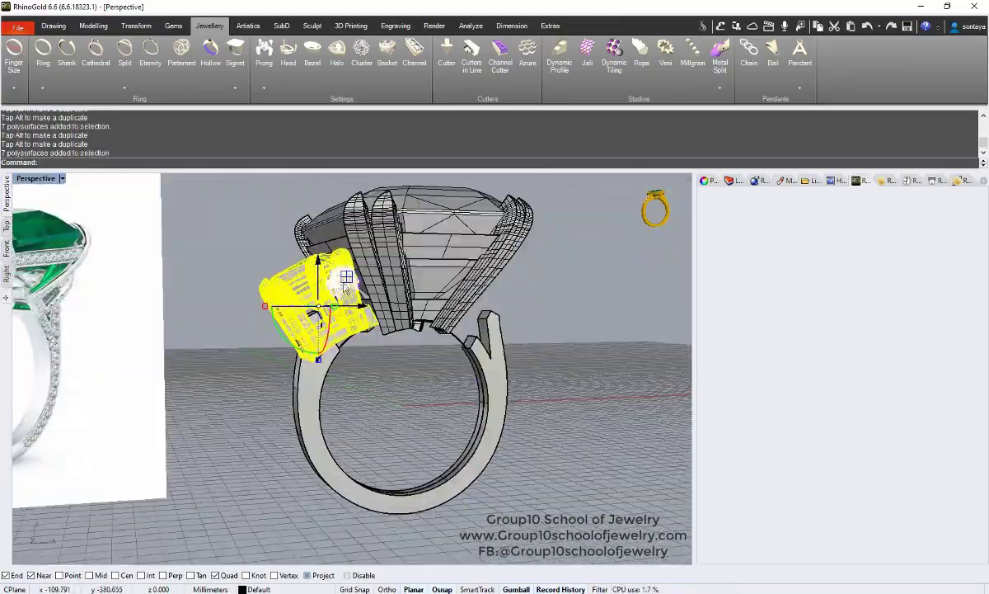
{"action": "right_click_drag", "start_coordinate": [340, 324], "coordinate": [316, 319]}
{"action": "left_click", "coordinate": [230, 280]}
{"action": "left_click", "coordinate": [6, 248]}
{"action": "right_click_drag", "start_coordinate": [418, 347], "coordinate": [426, 324]}
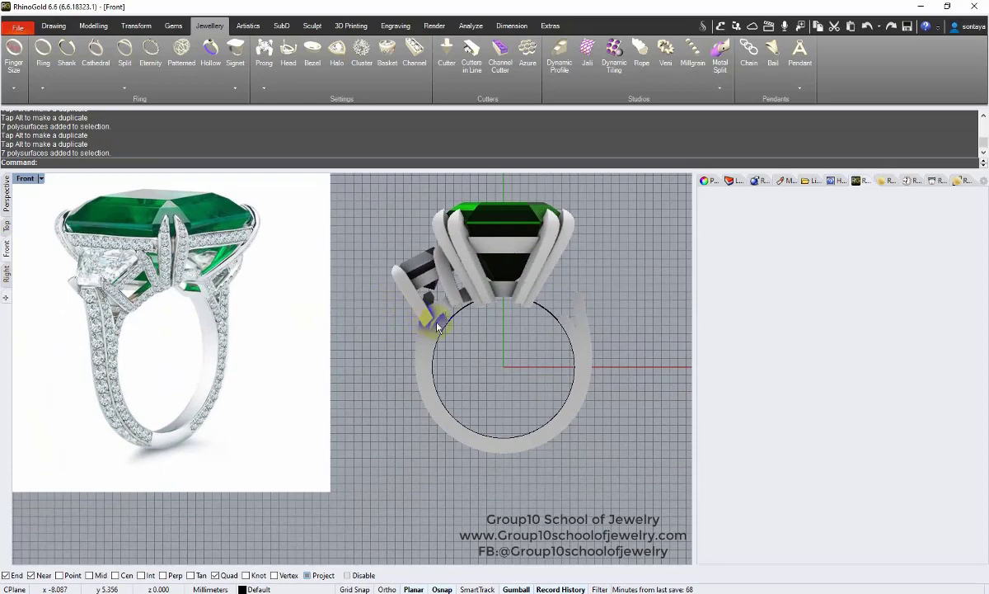
{"action": "key", "text": "ctrl+z"}
{"action": "key", "text": "ctrl+z"}
- Nudge the side stone's bezels individually in the front view, seating the lower one against the finger circle
{"action": "scroll", "coordinate": [544, 324], "scroll_direction": "down", "scroll_amount": 2}
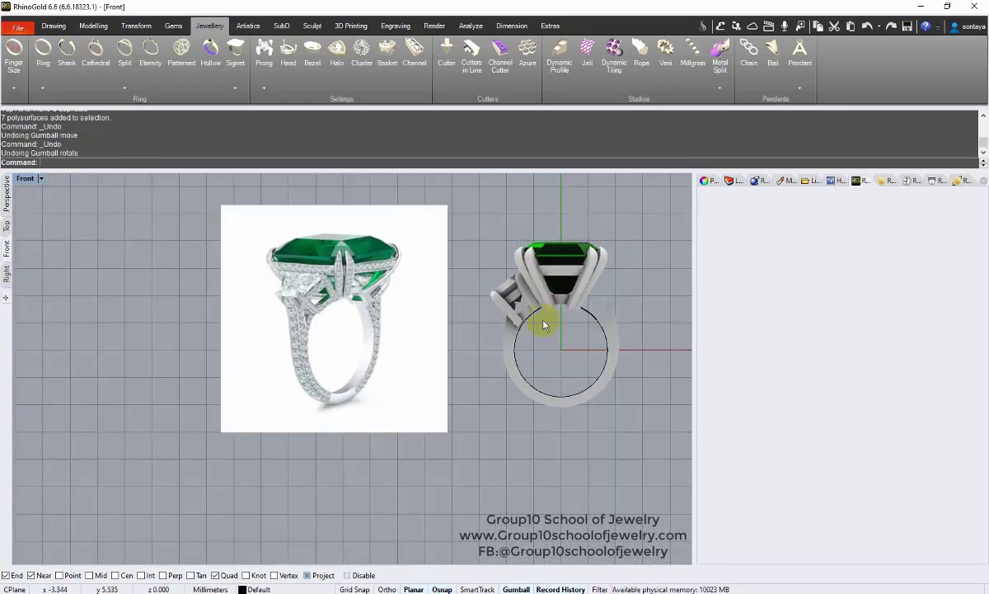
{"action": "scroll", "coordinate": [543, 324], "scroll_direction": "up", "scroll_amount": 5}
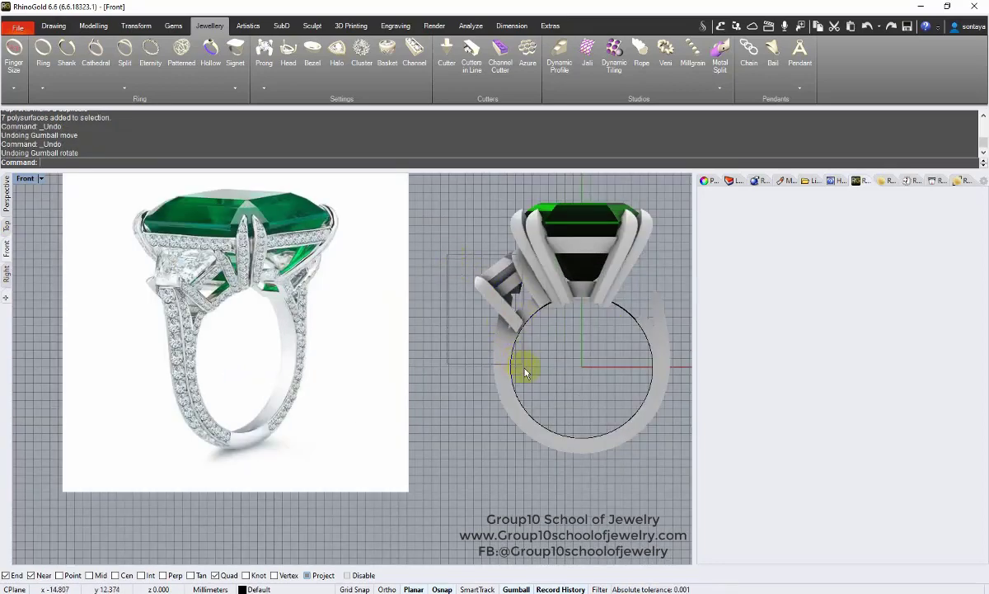
{"action": "left_click", "coordinate": [507, 270]}
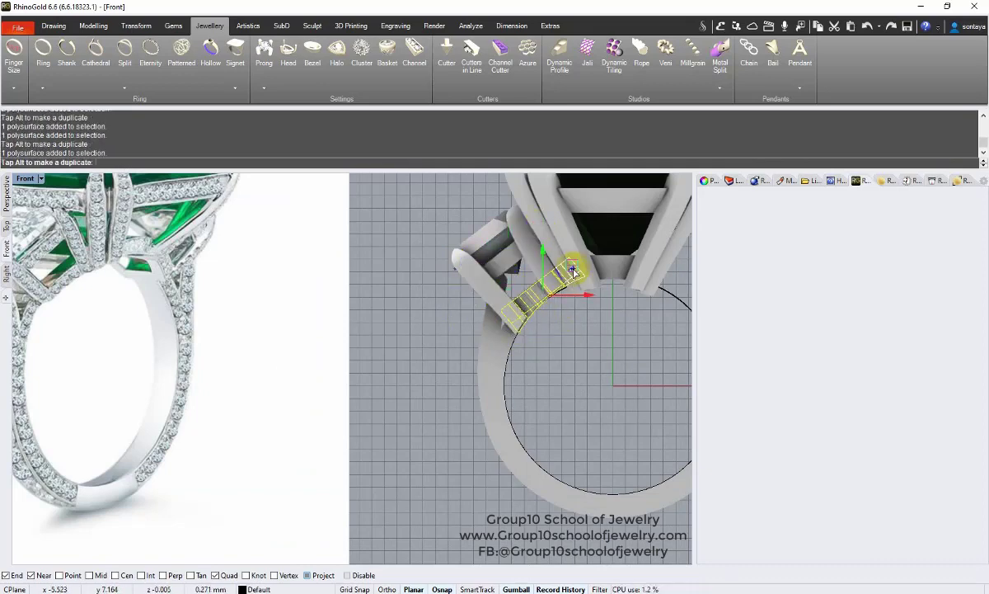
- Delete the extruded shank, keeping the finger circle and the settings
{"action": "scroll", "coordinate": [571, 305], "scroll_direction": "down", "scroll_amount": 4}
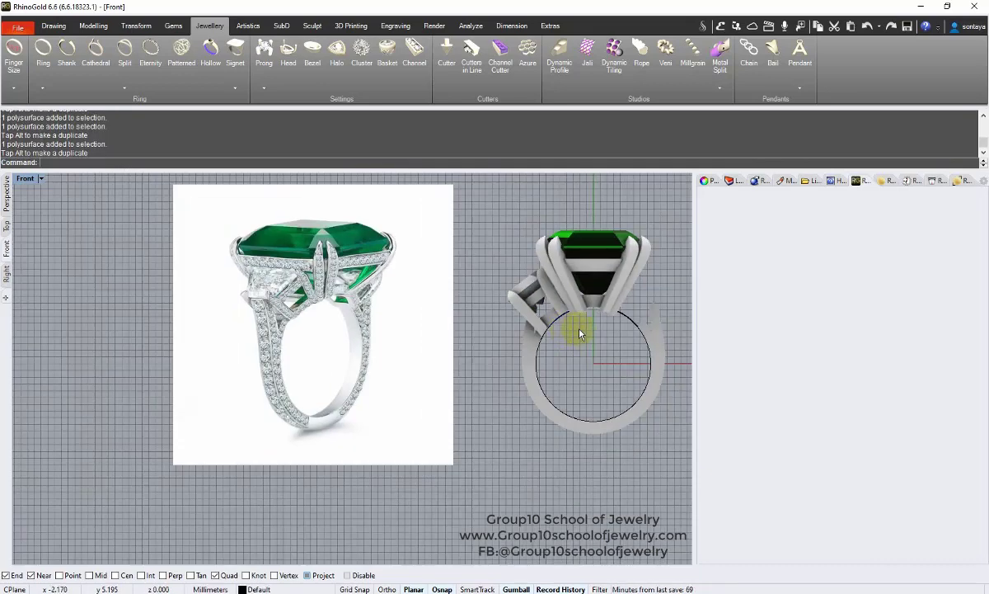
{"action": "left_click", "coordinate": [532, 340]}
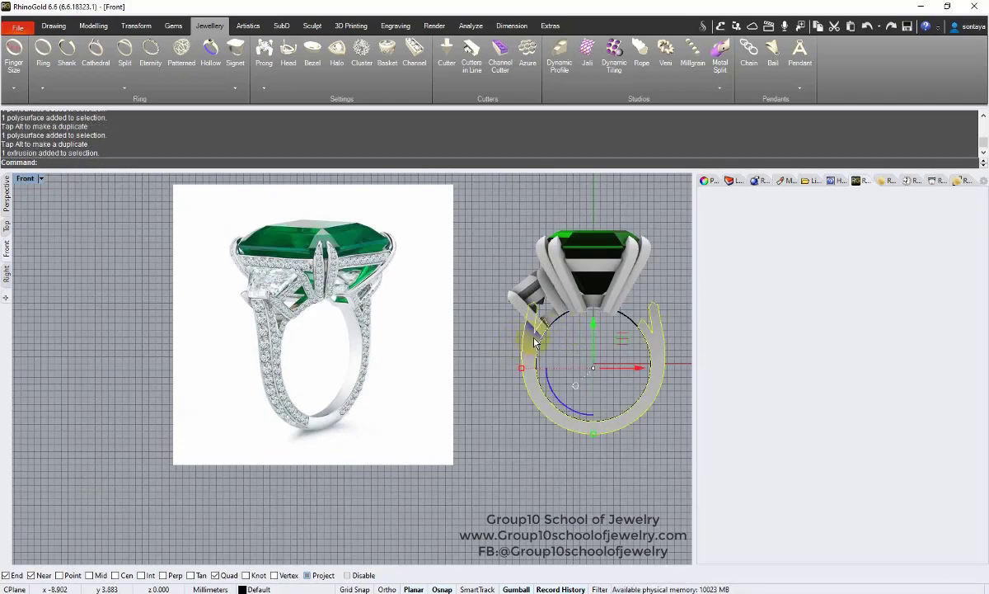
{"action": "key", "text": "Delete"}
- Scale the side setting's lower bezel between two picked reference points in the front view
{"action": "left_click", "coordinate": [6, 193]}
{"action": "right_click_drag", "start_coordinate": [397, 270], "coordinate": [384, 289]}
{"action": "scroll", "coordinate": [371, 318], "scroll_direction": "up", "scroll_amount": 6}
{"action": "left_click", "coordinate": [374, 310]}
{"action": "left_click", "coordinate": [7, 275]}
{"action": "left_click", "coordinate": [6, 248]}
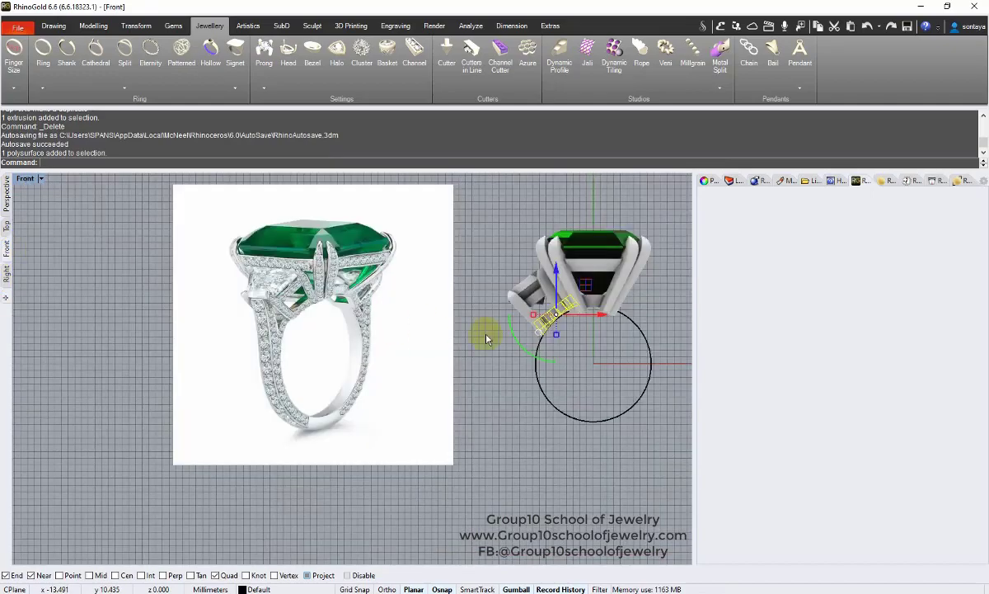
{"action": "scroll", "coordinate": [561, 323], "scroll_direction": "up", "scroll_amount": 9}
{"action": "left_click", "coordinate": [136, 26]}
{"action": "left_click", "coordinate": [86, 87]}
{"action": "left_click", "coordinate": [103, 147]}
{"action": "left_click", "coordinate": [492, 336]}
{"action": "right_click_drag", "start_coordinate": [522, 295], "coordinate": [294, 432]}
{"action": "scroll", "coordinate": [294, 432], "scroll_direction": "down", "scroll_amount": 2}
{"action": "left_click", "coordinate": [547, 317]}
{"action": "left_click", "coordinate": [518, 364]}
- Examine in rendered perspective how the side setting meets the centre head and the finger circle
{"action": "left_click", "coordinate": [7, 192]}
{"action": "right_click_drag", "start_coordinate": [216, 247], "coordinate": [492, 294]}
{"action": "scroll", "coordinate": [451, 312], "scroll_direction": "down", "scroll_amount": 5}
{"action": "left_click", "coordinate": [520, 310]}
{"action": "key", "text": "ctrl+alt+r"}
{"action": "right_click_drag", "start_coordinate": [434, 290], "coordinate": [413, 310]}
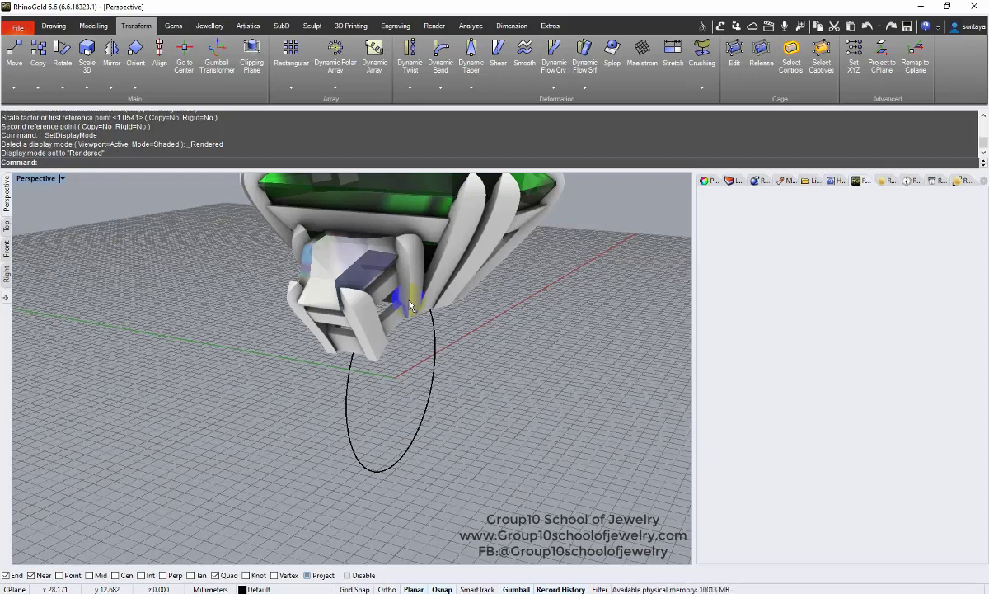
{"action": "scroll", "coordinate": [410, 305], "scroll_direction": "down", "scroll_amount": 5}
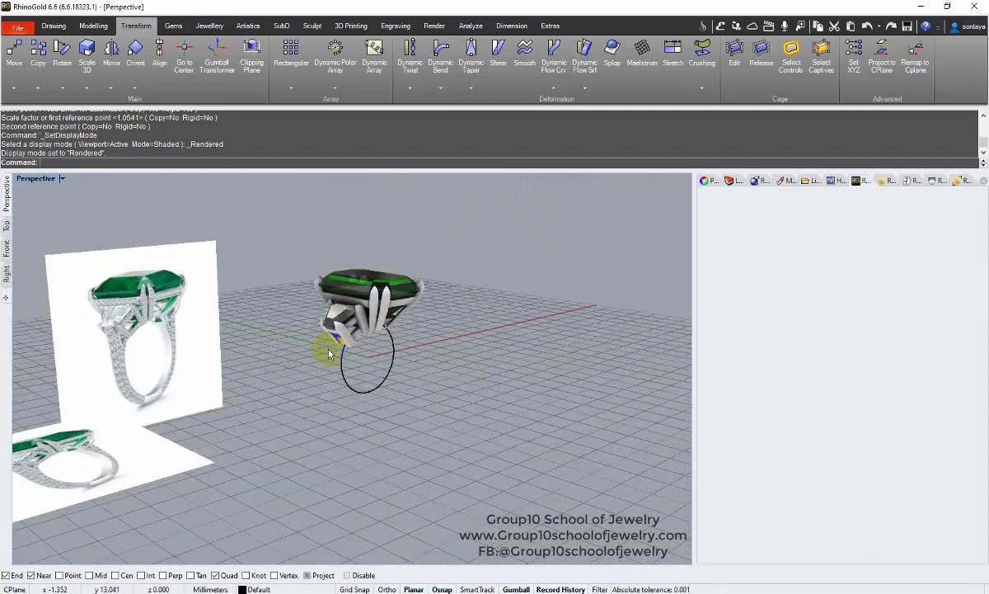
{"action": "scroll", "coordinate": [329, 354], "scroll_direction": "up", "scroll_amount": 6}
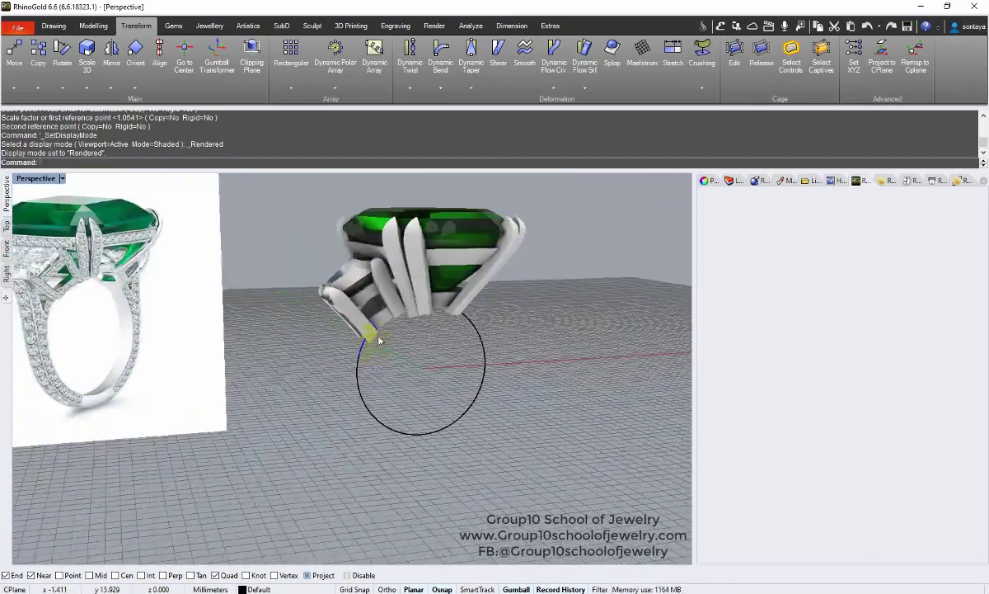
{"action": "scroll", "coordinate": [381, 338], "scroll_direction": "down", "scroll_amount": 2}
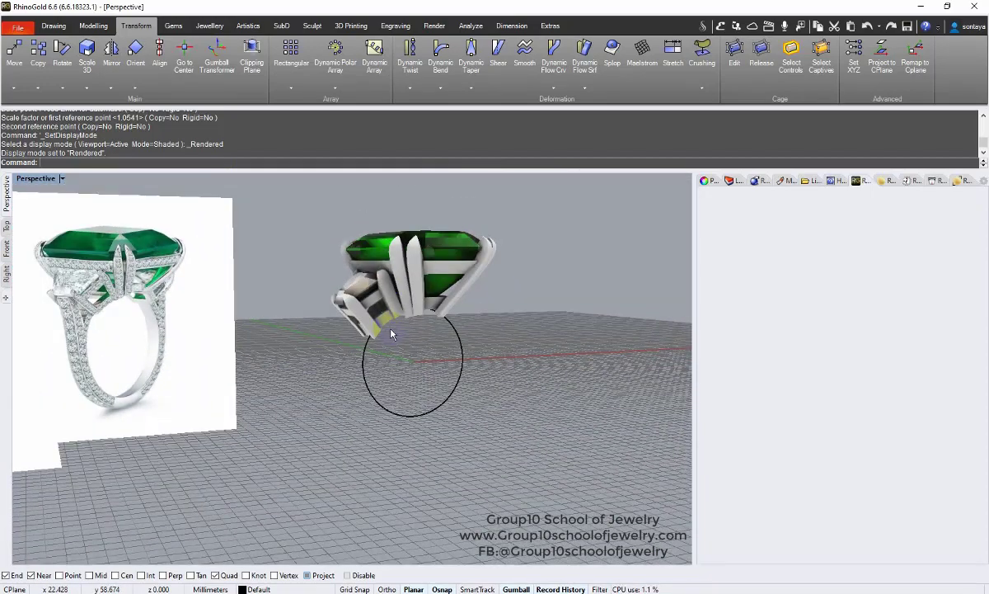
{"action": "right_click_drag", "start_coordinate": [392, 334], "coordinate": [357, 369]}
{"action": "scroll", "coordinate": [357, 369], "scroll_direction": "down", "scroll_amount": 3}
- Nudge the centre head's lowest bezel vertically against the finger circle and slightly adjust its height in the front view
{"action": "left_click", "coordinate": [7, 252]}
{"action": "scroll", "coordinate": [371, 292], "scroll_direction": "down", "scroll_amount": 5}
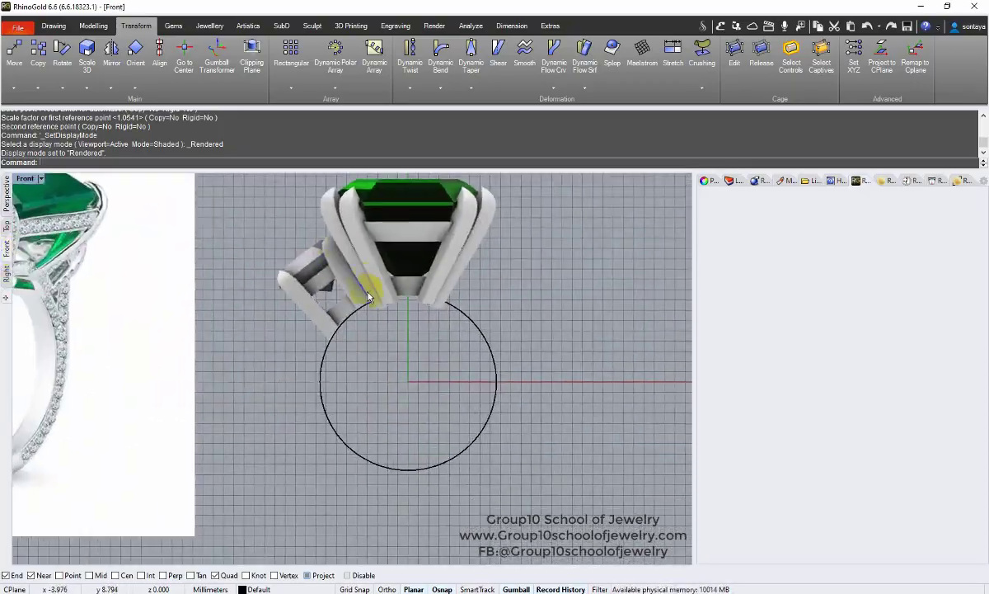
{"action": "right_click_drag", "start_coordinate": [371, 292], "coordinate": [382, 349]}
{"action": "left_click", "coordinate": [404, 292]}
{"action": "left_click_drag", "start_coordinate": [393, 288], "coordinate": [393, 295]}
{"action": "left_click", "coordinate": [409, 357]}
{"action": "scroll", "coordinate": [408, 359], "scroll_direction": "up", "scroll_amount": 2}
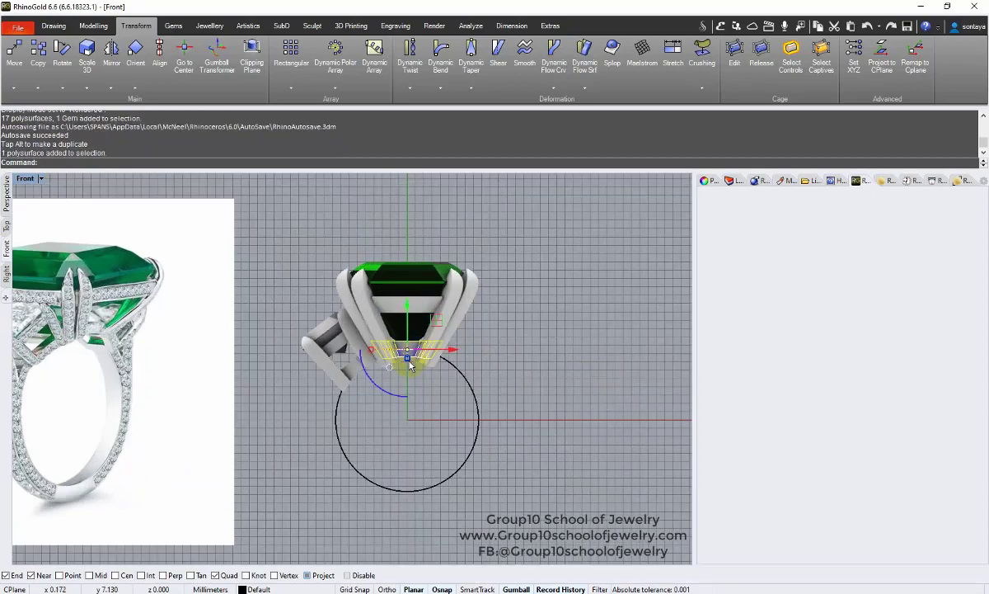
{"action": "left_click_drag", "start_coordinate": [408, 363], "coordinate": [408, 362]}
{"action": "left_click", "coordinate": [502, 376]}
{"action": "left_click", "coordinate": [399, 306]}
{"action": "scroll", "coordinate": [400, 308], "scroll_direction": "up", "scroll_amount": 4}
{"action": "left_click", "coordinate": [533, 355]}
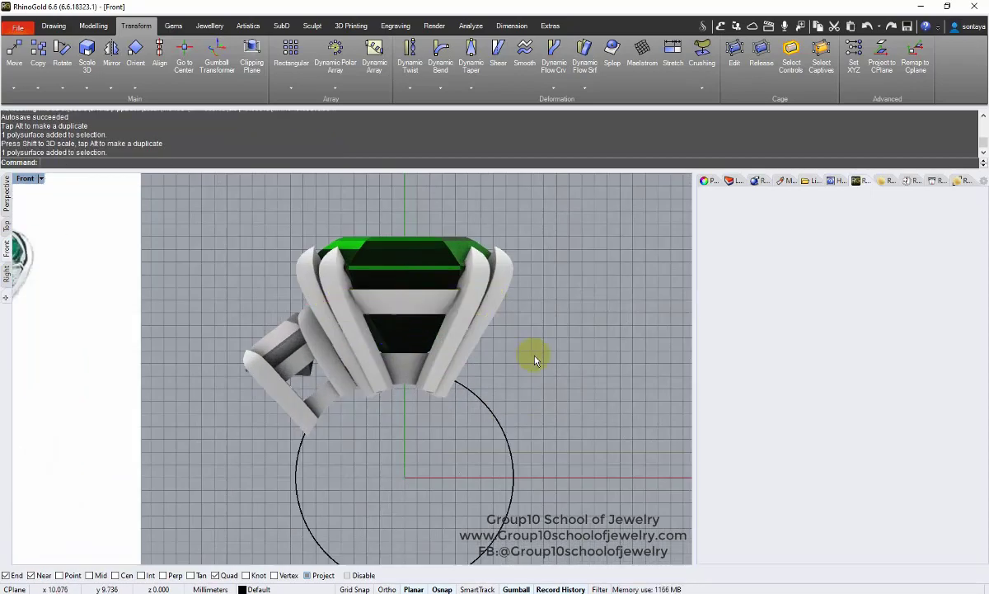
- Nudge the side setting's lower bezel slightly so it sits against the finger circle
{"action": "scroll", "coordinate": [495, 342], "scroll_direction": "down", "scroll_amount": 8}
{"action": "right_click_drag", "start_coordinate": [472, 325], "coordinate": [470, 281]}
{"action": "scroll", "coordinate": [371, 297], "scroll_direction": "up", "scroll_amount": 4}
{"action": "right_click_drag", "start_coordinate": [369, 299], "coordinate": [400, 221]}
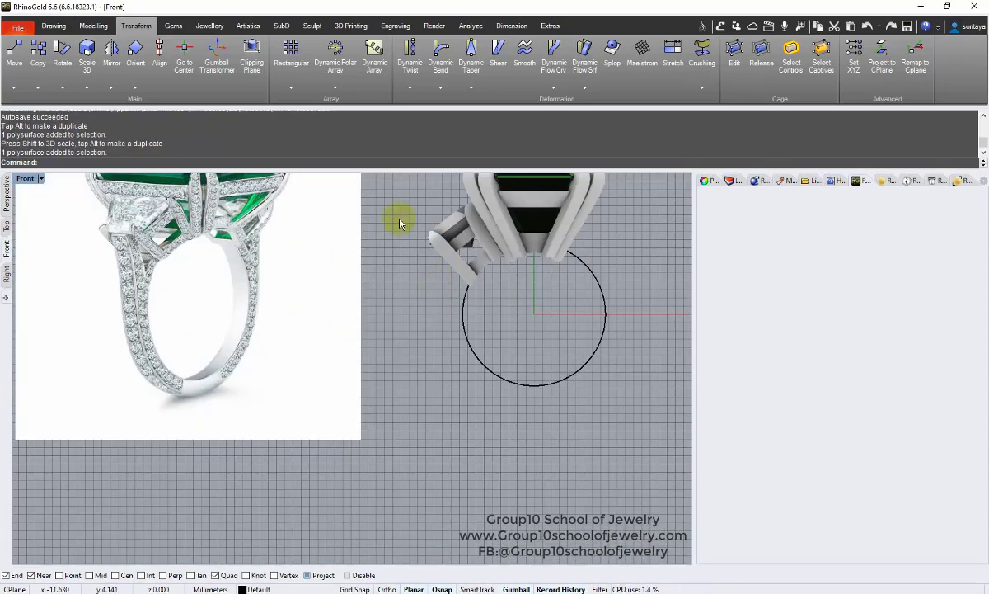
{"action": "left_click", "coordinate": [467, 289]}
{"action": "scroll", "coordinate": [479, 281], "scroll_direction": "up", "scroll_amount": 4}
{"action": "left_click", "coordinate": [479, 281]}
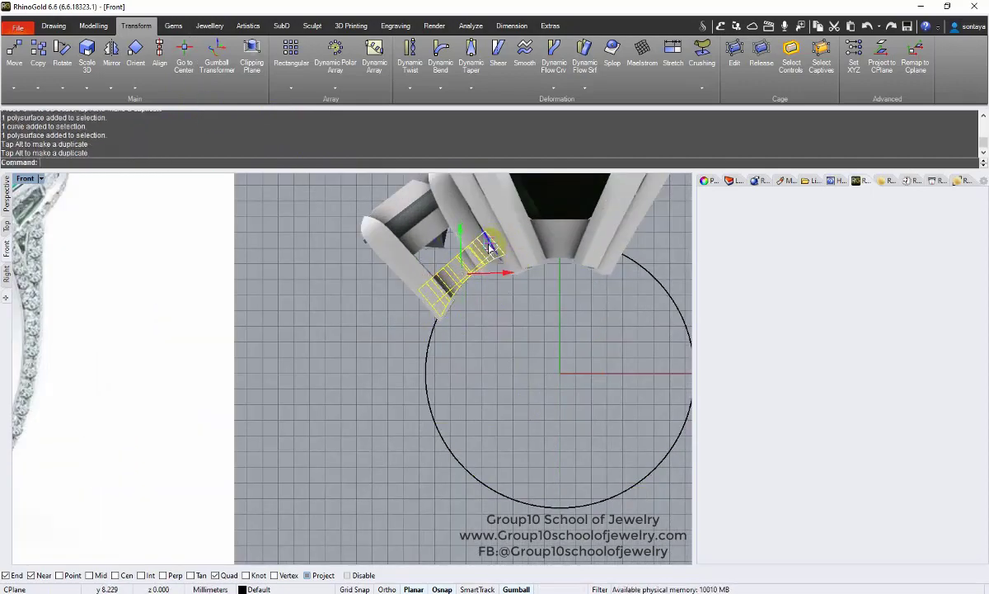
{"action": "left_click", "coordinate": [427, 360]}
- Offset the finger circle outward by 2 mm
{"action": "scroll", "coordinate": [399, 357], "scroll_direction": "down", "scroll_amount": 5}
{"action": "left_click", "coordinate": [393, 354]}
{"action": "scroll", "coordinate": [455, 319], "scroll_direction": "down", "scroll_amount": 4}
{"action": "scroll", "coordinate": [455, 322], "scroll_direction": "up", "scroll_amount": 4}
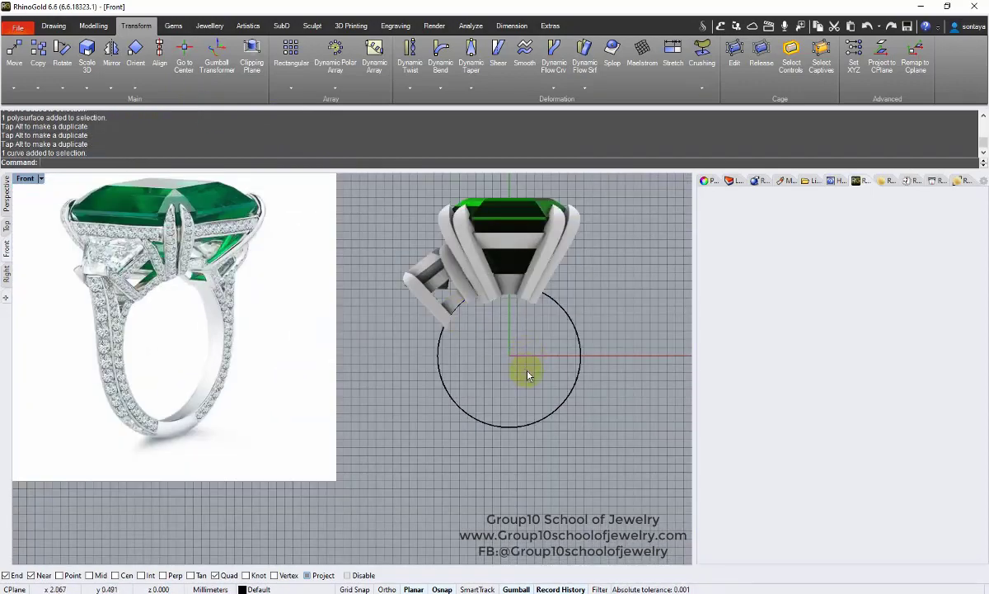
{"action": "left_click", "coordinate": [54, 26]}
{"action": "left_click", "coordinate": [509, 51]}
{"action": "type", "text": "2"}
{"action": "key", "text": "Return"}
{"action": "left_click", "coordinate": [393, 309]}
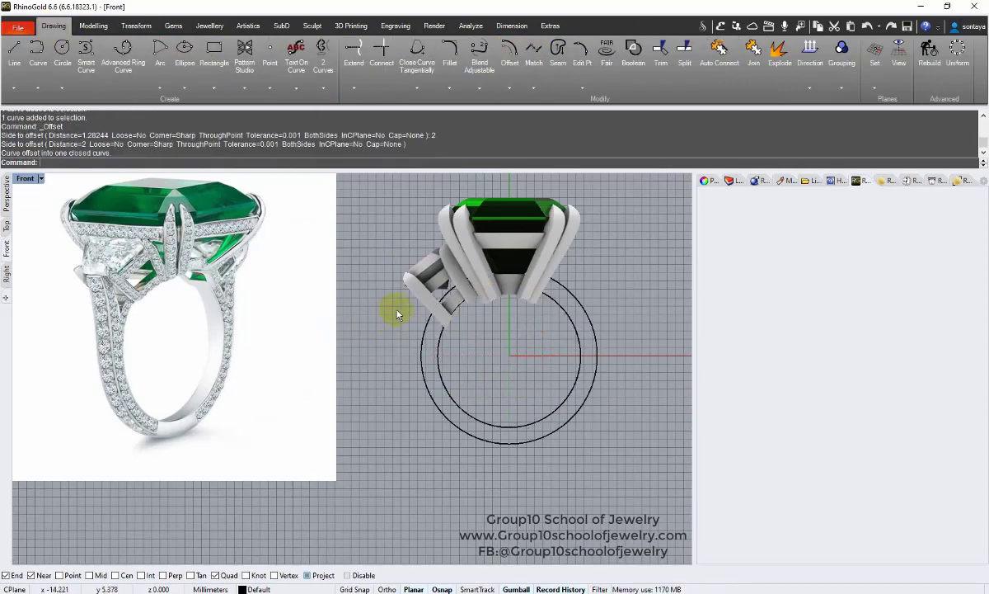
- Draw the outer shank curve through points from the side prong's upper end down along the offset circle to its lowest point
{"action": "right_click_drag", "start_coordinate": [416, 289], "coordinate": [440, 263]}
{"action": "left_click", "coordinate": [37, 51]}
{"action": "scroll", "coordinate": [423, 262], "scroll_direction": "up", "scroll_amount": 4}
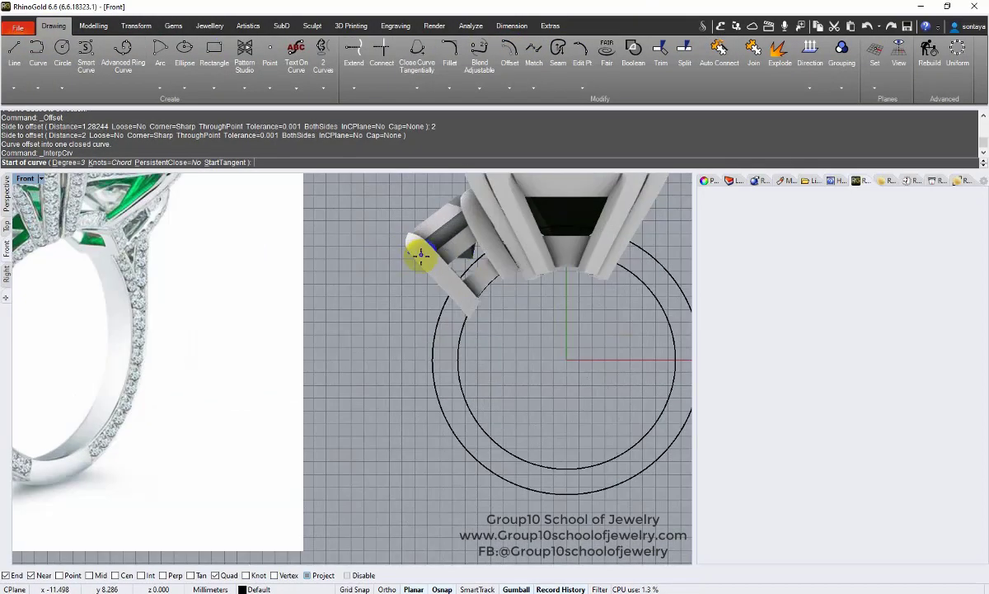
{"action": "left_click", "coordinate": [423, 262]}
{"action": "left_click", "coordinate": [431, 312]}
{"action": "left_click", "coordinate": [445, 407]}
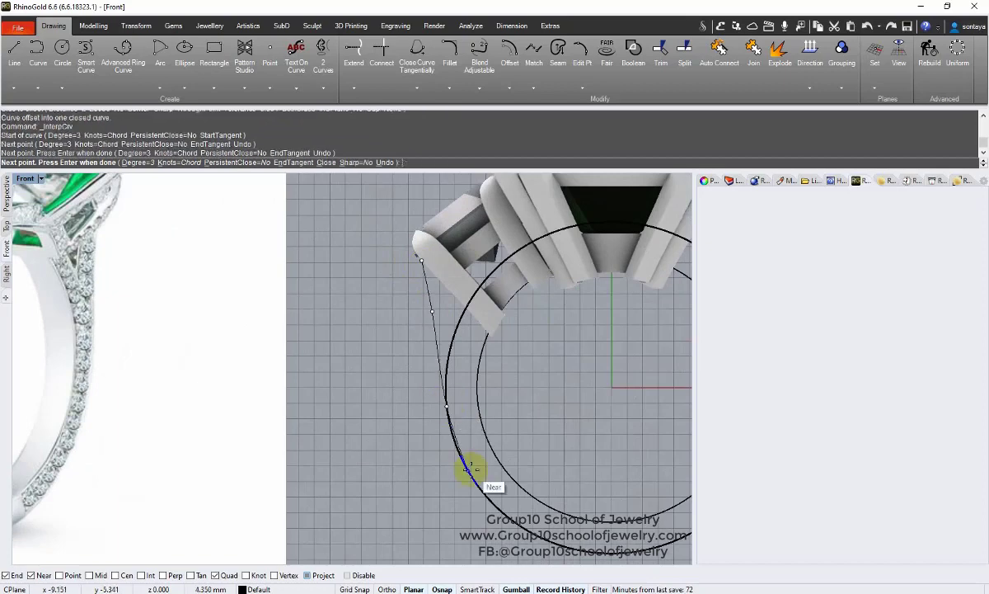
{"action": "left_click", "coordinate": [467, 472]}
{"action": "right_click_drag", "start_coordinate": [505, 526], "coordinate": [466, 430]}
{"action": "left_click", "coordinate": [473, 426]}
{"action": "left_click", "coordinate": [525, 451]}
{"action": "left_click", "coordinate": [573, 459]}
{"action": "right_click", "coordinate": [572, 458]}
{"action": "scroll", "coordinate": [554, 408], "scroll_direction": "down", "scroll_amount": 6}
{"action": "scroll", "coordinate": [473, 282], "scroll_direction": "up", "scroll_amount": 10}
{"action": "right_click", "coordinate": [471, 278]}
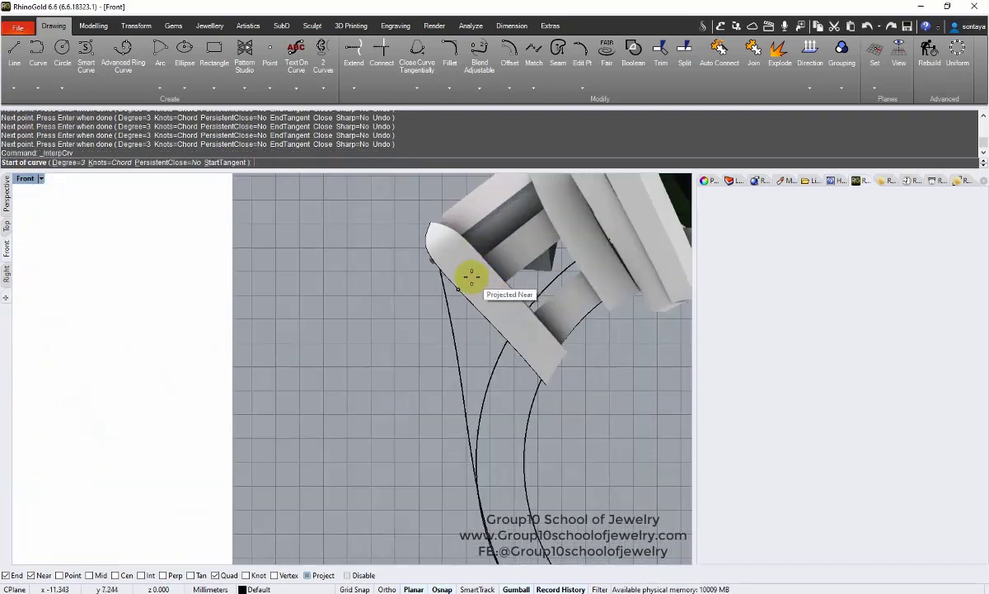
{"action": "left_click", "coordinate": [473, 277]}
{"action": "right_click", "coordinate": [490, 347]}
- Draw the inner shank curve through points from the side prong down along the finger circle to its lowest point
{"action": "right_click", "coordinate": [468, 277]}
{"action": "left_click", "coordinate": [467, 275]}
{"action": "left_click", "coordinate": [499, 360]}
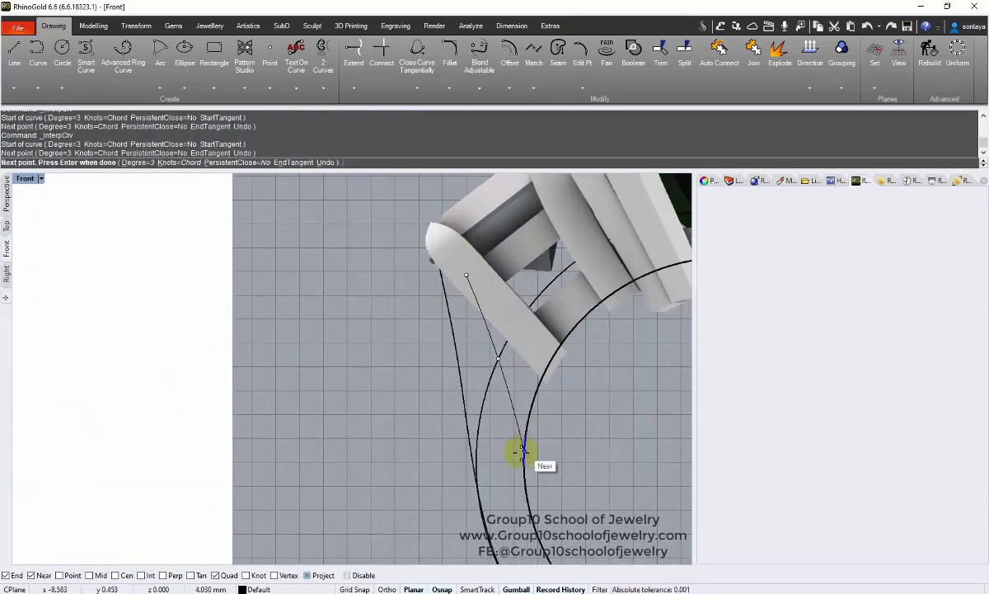
{"action": "left_click", "coordinate": [524, 462]}
{"action": "right_click_drag", "start_coordinate": [530, 528], "coordinate": [530, 379]}
{"action": "left_click", "coordinate": [540, 393]}
{"action": "scroll", "coordinate": [546, 400], "scroll_direction": "down", "scroll_amount": 6}
{"action": "right_click_drag", "start_coordinate": [575, 415], "coordinate": [527, 385]}
{"action": "left_click", "coordinate": [530, 413]}
{"action": "left_click", "coordinate": [572, 430]}
{"action": "left_click", "coordinate": [594, 432]}
{"action": "right_click", "coordinate": [593, 432]}
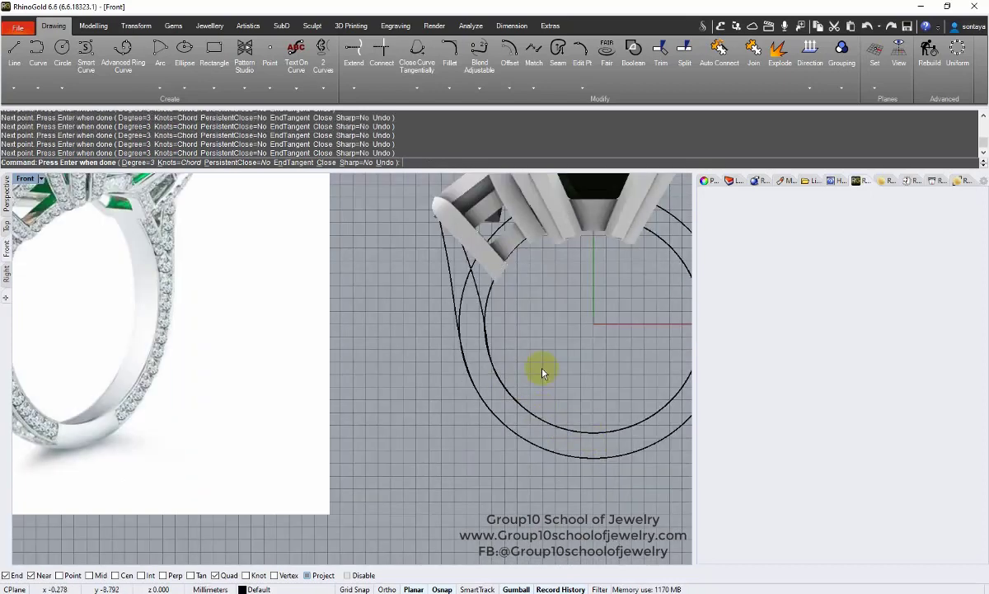
- Refine the inner and outer shank curves by moving a control point on each beside the circles
{"action": "scroll", "coordinate": [502, 342], "scroll_direction": "up", "scroll_amount": 4}
{"action": "left_click", "coordinate": [478, 329]}
{"action": "left_click", "coordinate": [504, 277]}
{"action": "scroll", "coordinate": [537, 320], "scroll_direction": "down", "scroll_amount": 8}
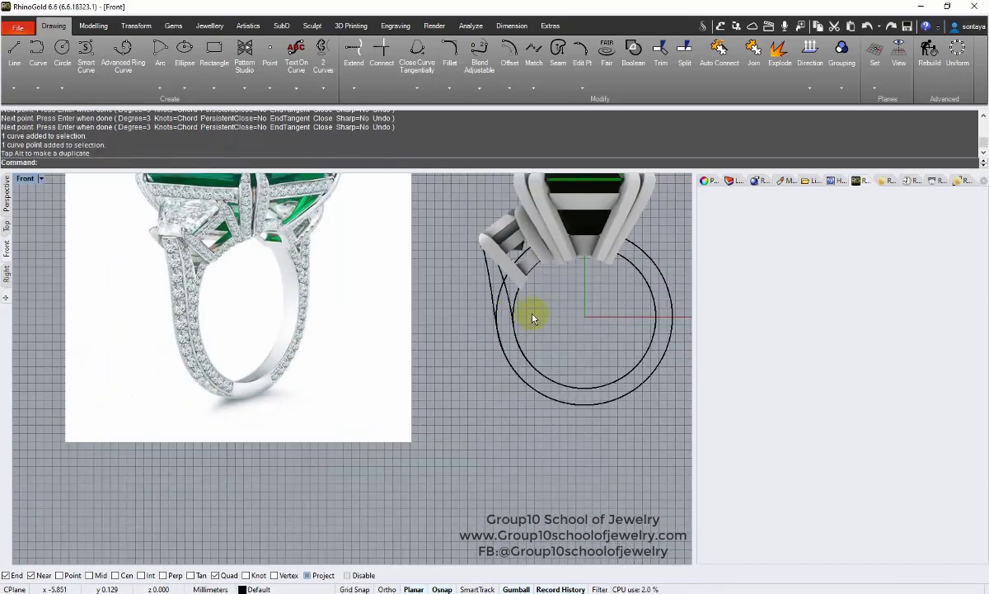
{"action": "scroll", "coordinate": [505, 297], "scroll_direction": "up", "scroll_amount": 2}
{"action": "left_click", "coordinate": [490, 293]}
{"action": "scroll", "coordinate": [490, 293], "scroll_direction": "up", "scroll_amount": 6}
{"action": "left_click", "coordinate": [504, 353]}
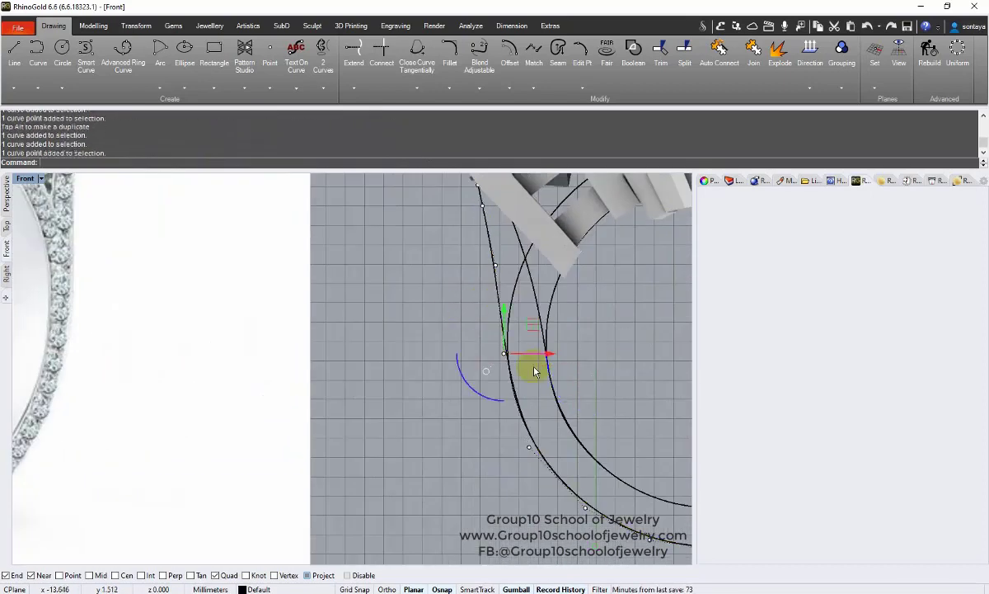
- Offset the finger circle through a point lying just inside the outer offset circle
{"action": "scroll", "coordinate": [533, 315], "scroll_direction": "down", "scroll_amount": 3}
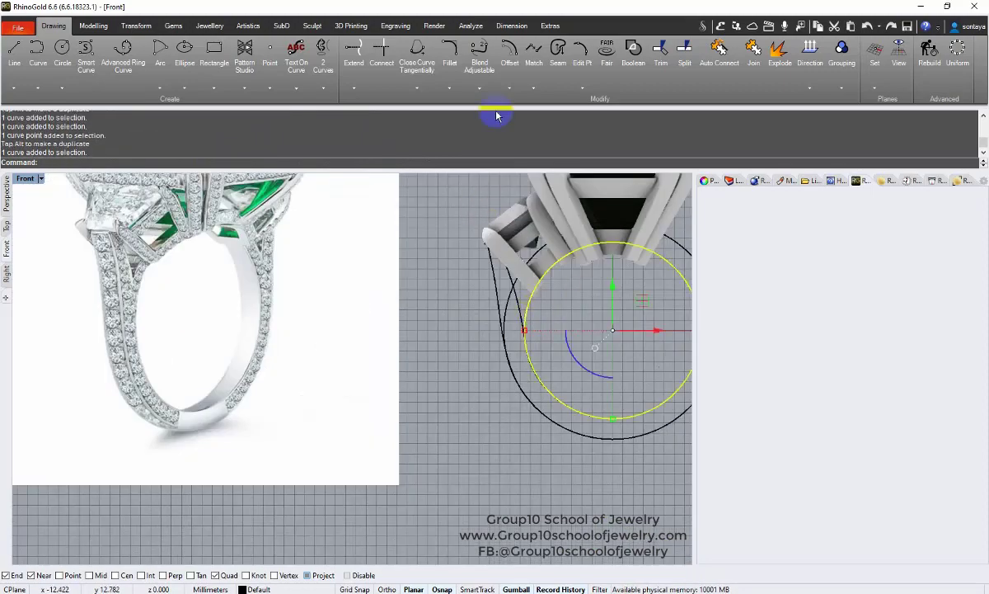
{"action": "left_click", "coordinate": [509, 51]}
{"action": "left_click", "coordinate": [212, 162]}
{"action": "scroll", "coordinate": [511, 338], "scroll_direction": "up", "scroll_amount": 4}
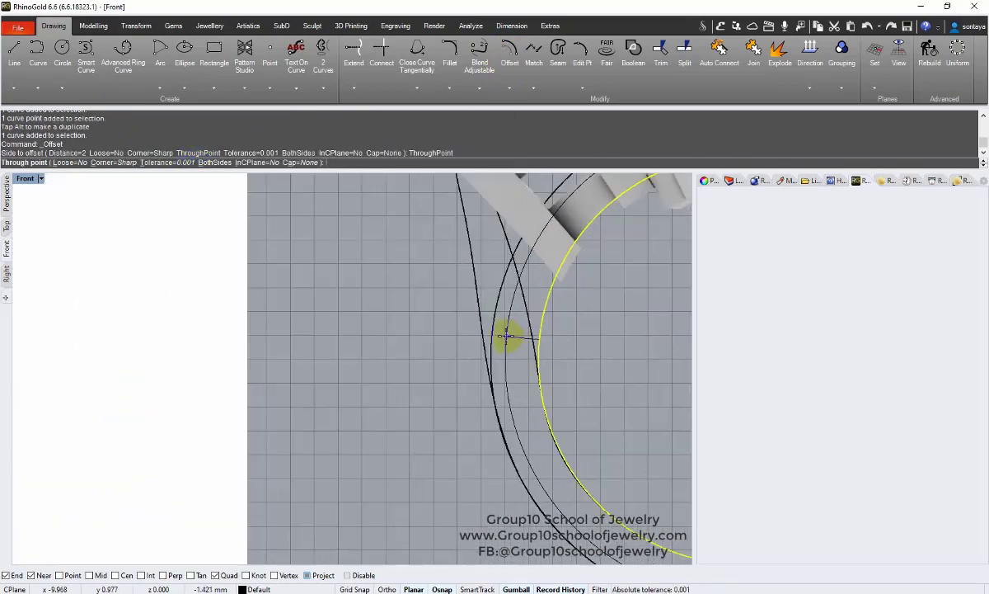
{"action": "left_click", "coordinate": [505, 336]}
{"action": "scroll", "coordinate": [420, 331], "scroll_direction": "down", "scroll_amount": 5}
- Draw a straight two-point interpolated curve along the side prong's centre, extending past both of its ends
{"action": "scroll", "coordinate": [439, 295], "scroll_direction": "up", "scroll_amount": 4}
{"action": "left_click", "coordinate": [436, 285]}
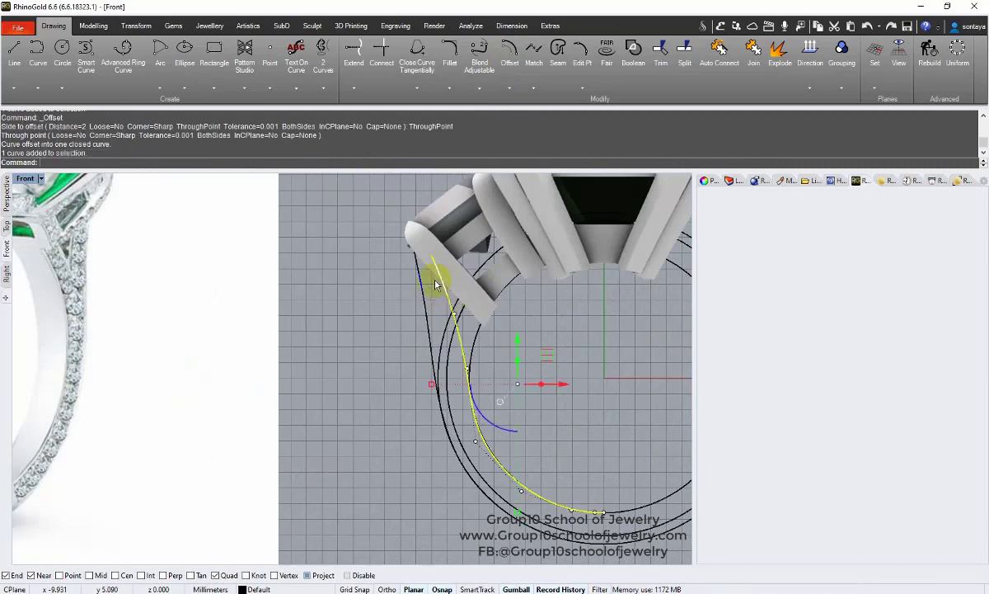
{"action": "scroll", "coordinate": [435, 285], "scroll_direction": "down", "scroll_amount": 2}
{"action": "scroll", "coordinate": [432, 258], "scroll_direction": "up", "scroll_amount": 3}
{"action": "left_click", "coordinate": [418, 320]}
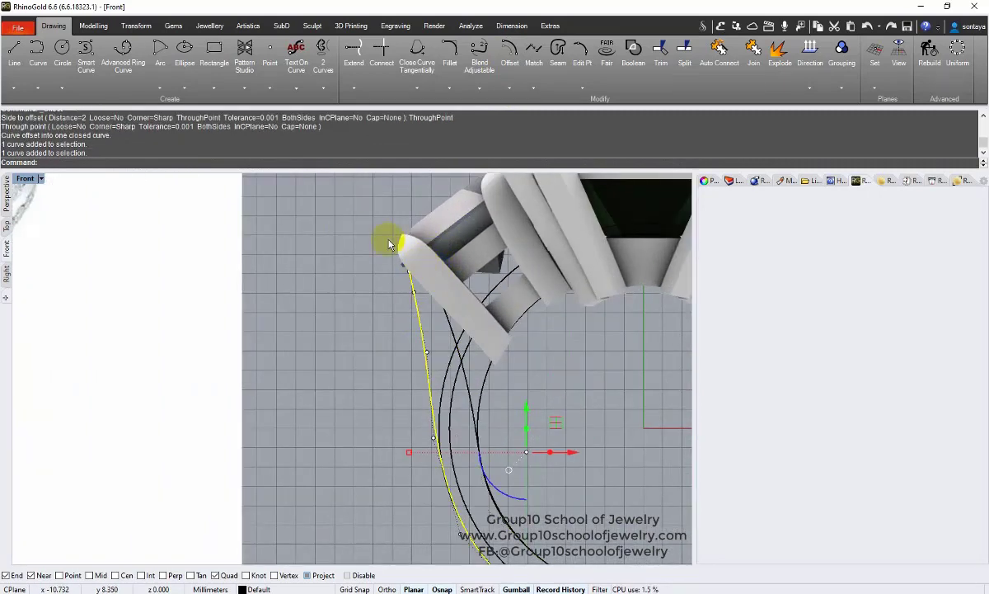
{"action": "scroll", "coordinate": [472, 294], "scroll_direction": "up", "scroll_amount": 2}
{"action": "left_click", "coordinate": [472, 293]}
{"action": "left_click", "coordinate": [37, 57]}
{"action": "left_click", "coordinate": [368, 206]}
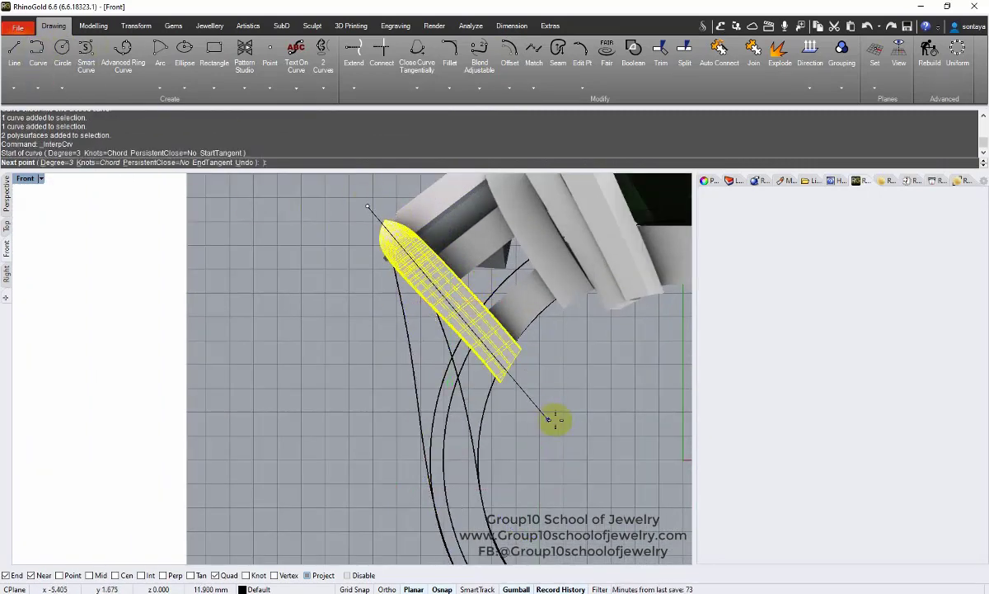
{"action": "left_click", "coordinate": [565, 421]}
{"action": "scroll", "coordinate": [565, 420], "scroll_direction": "down", "scroll_amount": 6}
{"action": "key", "text": "Return"}
- Draw a vertical two-point curve from the origin (0) down past the bottom of the circles
{"action": "key", "text": "Return"}
{"action": "type", "text": "0"}
{"action": "key", "text": "Return"}
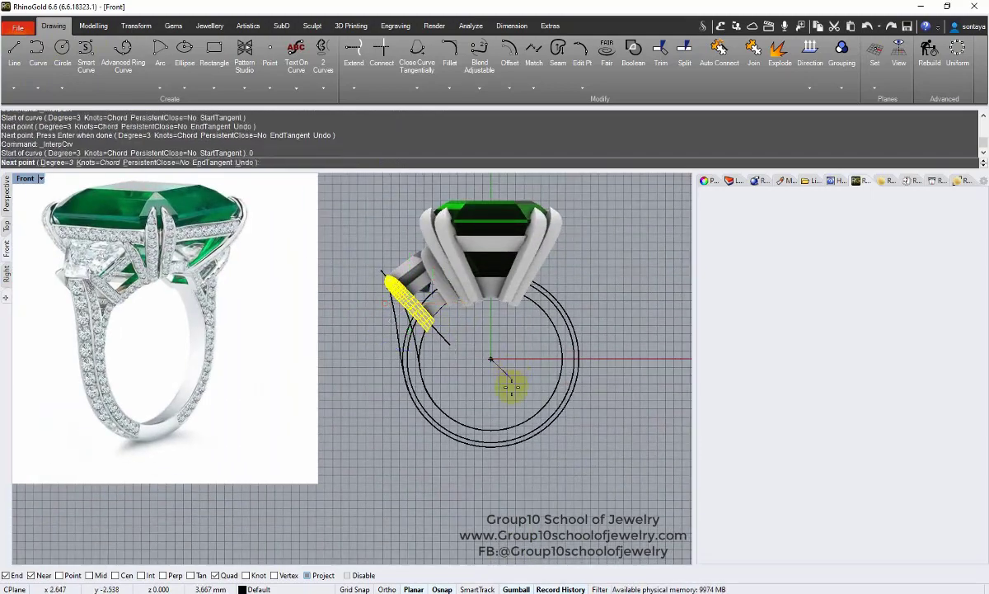
{"action": "left_click", "coordinate": [490, 497]}
{"action": "key", "text": "Return"}
- Select all the curves and isolate them by hiding everything else
{"action": "middle_click", "coordinate": [565, 450]}
{"action": "key", "text": "Escape"}
{"action": "middle_click", "coordinate": [520, 349]}
{"action": "left_click", "coordinate": [556, 319]}
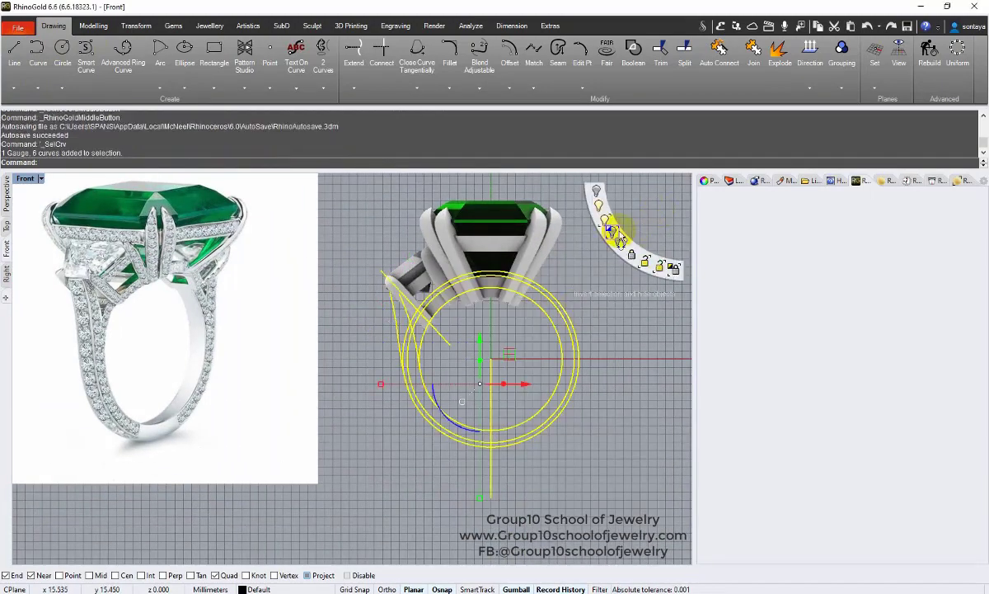
{"action": "left_click", "coordinate": [618, 230]}
- Reshape the upper part of the inner shank curve by moving its control points
{"action": "scroll", "coordinate": [410, 305], "scroll_direction": "up", "scroll_amount": 2}
{"action": "scroll", "coordinate": [410, 307], "scroll_direction": "up", "scroll_amount": 3}
{"action": "left_click", "coordinate": [405, 318]}
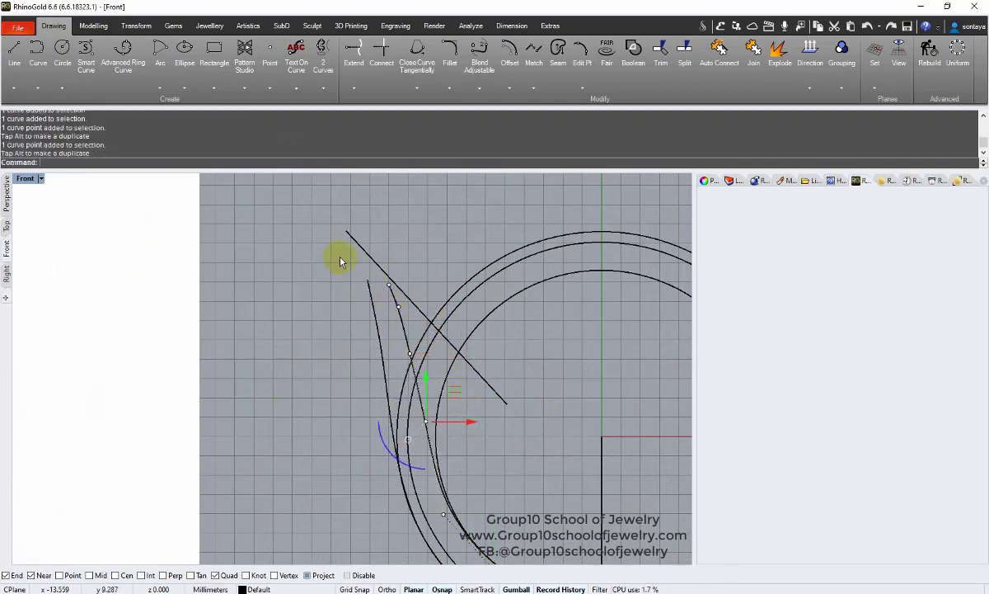
- Draw a short line from the outer shank curve's upper end across the prong's centre line
{"action": "left_click", "coordinate": [14, 52]}
{"action": "left_click", "coordinate": [368, 280]}
{"action": "left_click", "coordinate": [398, 243]}
- Adjust the upper control points of both shank curves so the outer meets the short line and the inner crosses the prong line
{"action": "scroll", "coordinate": [374, 281], "scroll_direction": "up", "scroll_amount": 4}
{"action": "left_click_drag", "start_coordinate": [377, 294], "coordinate": [356, 275]}
{"action": "scroll", "coordinate": [371, 295], "scroll_direction": "up", "scroll_amount": 2}
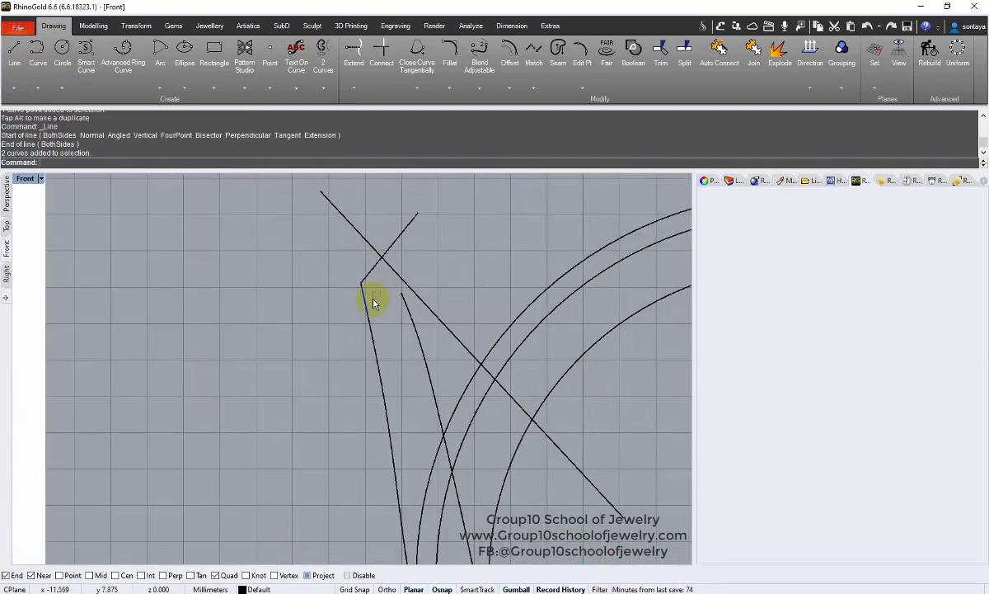
{"action": "double_click", "coordinate": [369, 299]}
{"action": "left_click", "coordinate": [400, 281]}
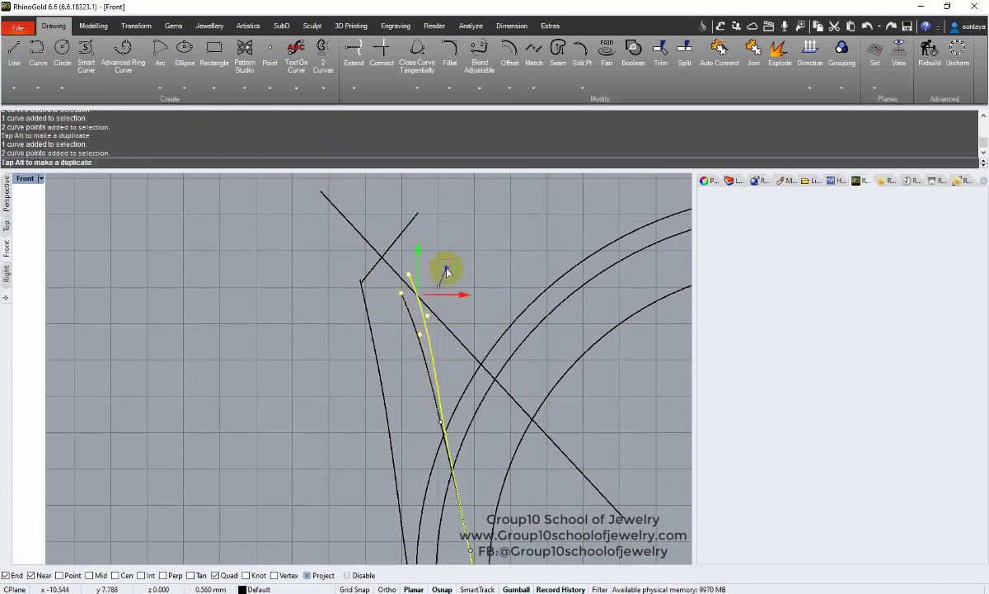
{"action": "right_click_drag", "start_coordinate": [421, 305], "coordinate": [434, 309]}
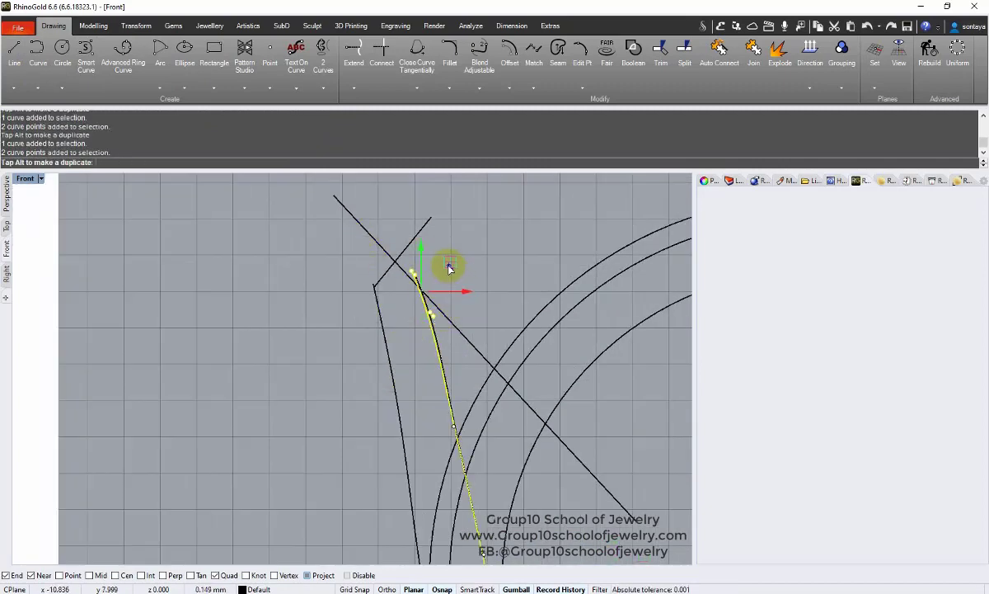
{"action": "left_click_drag", "start_coordinate": [484, 404], "coordinate": [489, 393]}
{"action": "scroll", "coordinate": [503, 316], "scroll_direction": "down", "scroll_amount": 14}
{"action": "key", "text": "Escape"}
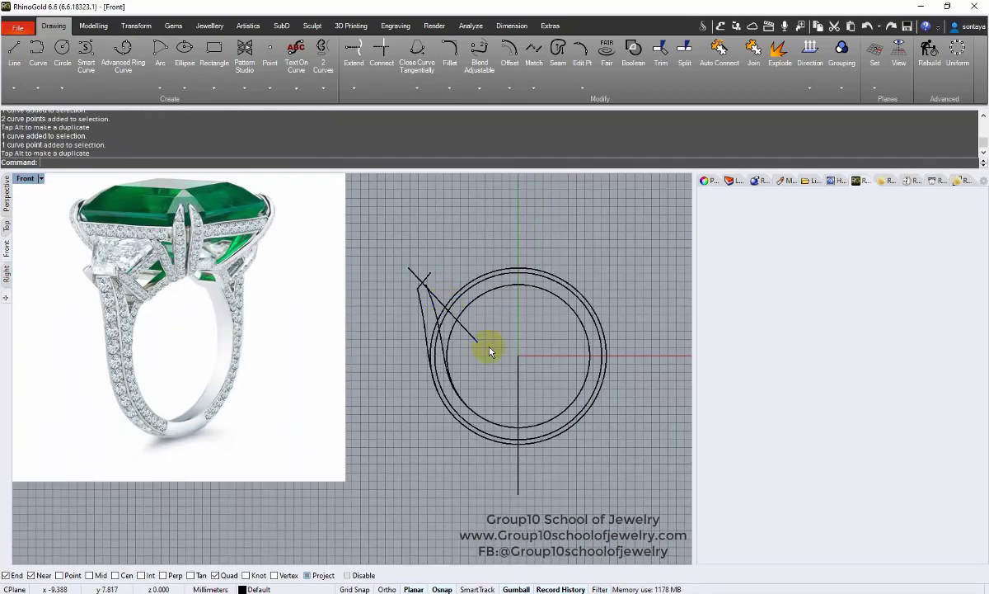
- Trim away the offset circle segments between the outer and inner shank curves, using all curves as cutters
{"action": "left_click_drag", "start_coordinate": [524, 454], "coordinate": [399, 237]}
{"action": "left_click", "coordinate": [660, 52]}
{"action": "scroll", "coordinate": [439, 323], "scroll_direction": "up", "scroll_amount": 6}
{"action": "left_click", "coordinate": [427, 348]}
{"action": "left_click", "coordinate": [436, 351]}
{"action": "left_click", "coordinate": [448, 359]}
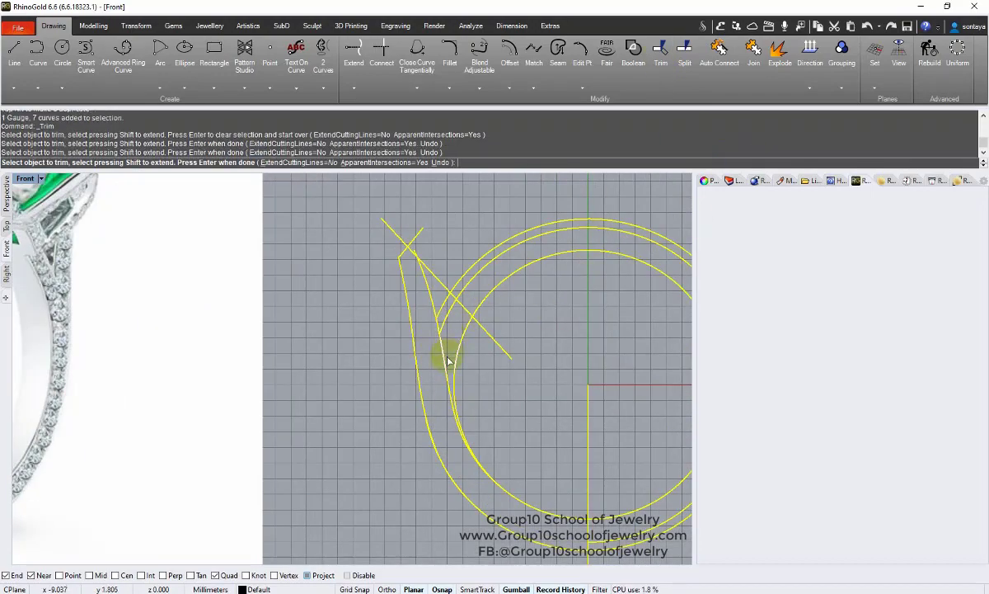
{"action": "key", "text": "Return"}
- Build one closed forked half-shank outline from the enclosed regions with Curve Boolean, deleting all input curves
{"action": "left_click", "coordinate": [633, 53]}
{"action": "left_click", "coordinate": [450, 375]}
{"action": "key", "text": "Return"}
- Mirror the half-shank outline across the ring's vertical centre line
{"action": "scroll", "coordinate": [416, 330], "scroll_direction": "down", "scroll_amount": 6}
{"action": "left_click", "coordinate": [136, 27]}
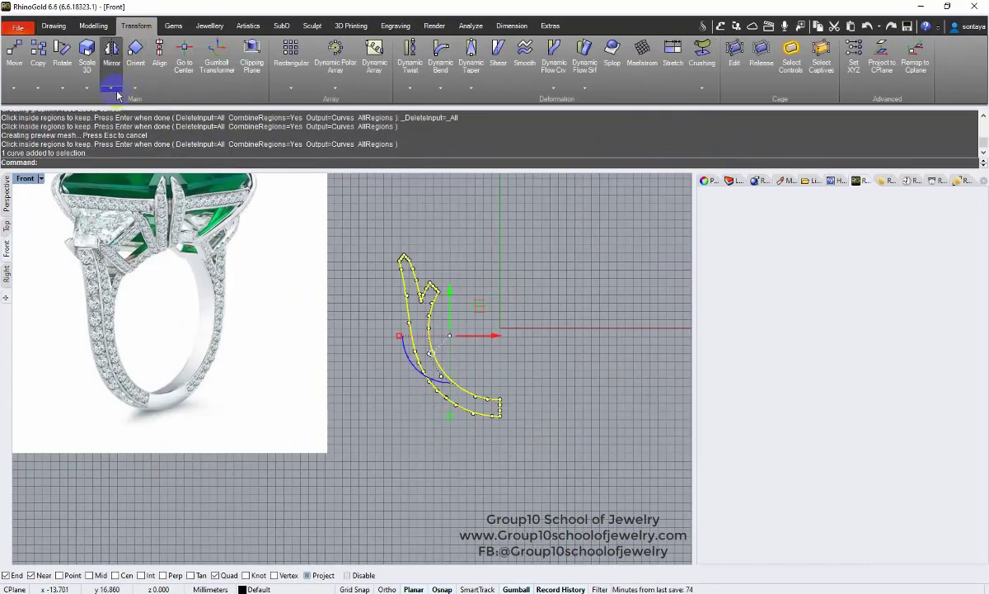
{"action": "left_click", "coordinate": [113, 89]}
{"action": "left_click", "coordinate": [140, 144]}
- Combine both half-shank outlines into one closed shank outline with Curve Boolean, keeping both regions
{"action": "left_click_drag", "start_coordinate": [531, 445], "coordinate": [426, 343]}
{"action": "left_click", "coordinate": [54, 26]}
{"action": "left_click", "coordinate": [634, 53]}
{"action": "left_click", "coordinate": [524, 405]}
{"action": "left_click", "coordinate": [478, 406]}
{"action": "key", "text": "Return"}
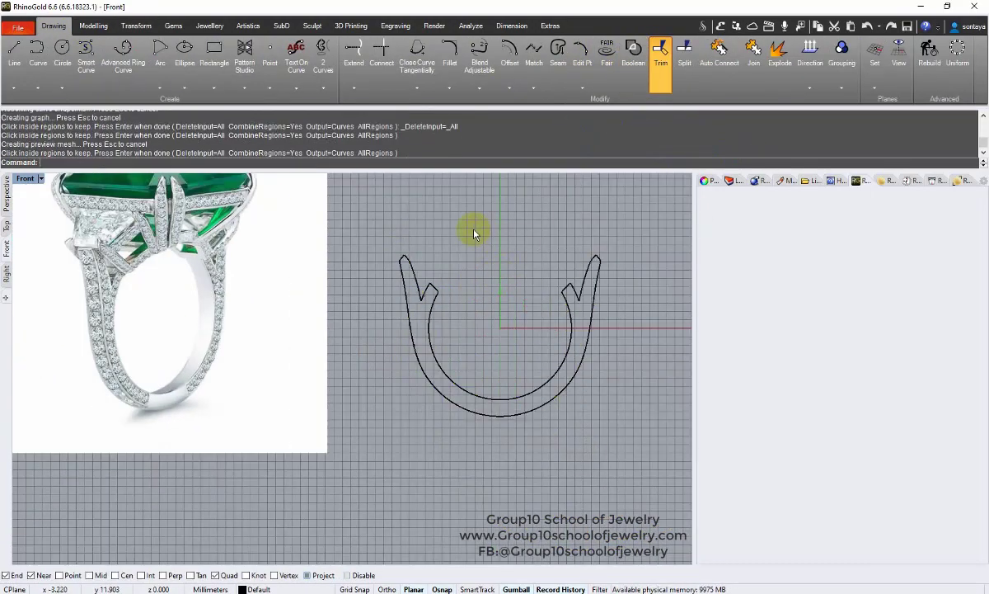
- Show the hidden stones and settings and compare the shank outline's fork with the left side-stone setting
{"action": "left_click", "coordinate": [6, 193]}
{"action": "right_click_drag", "start_coordinate": [442, 282], "coordinate": [563, 237]}
{"action": "key", "text": "ctrl+alt+h"}
{"action": "scroll", "coordinate": [356, 325], "scroll_direction": "up", "scroll_amount": 6}
{"action": "right_click_drag", "start_coordinate": [369, 361], "coordinate": [349, 355]}
{"action": "left_click", "coordinate": [369, 348]}
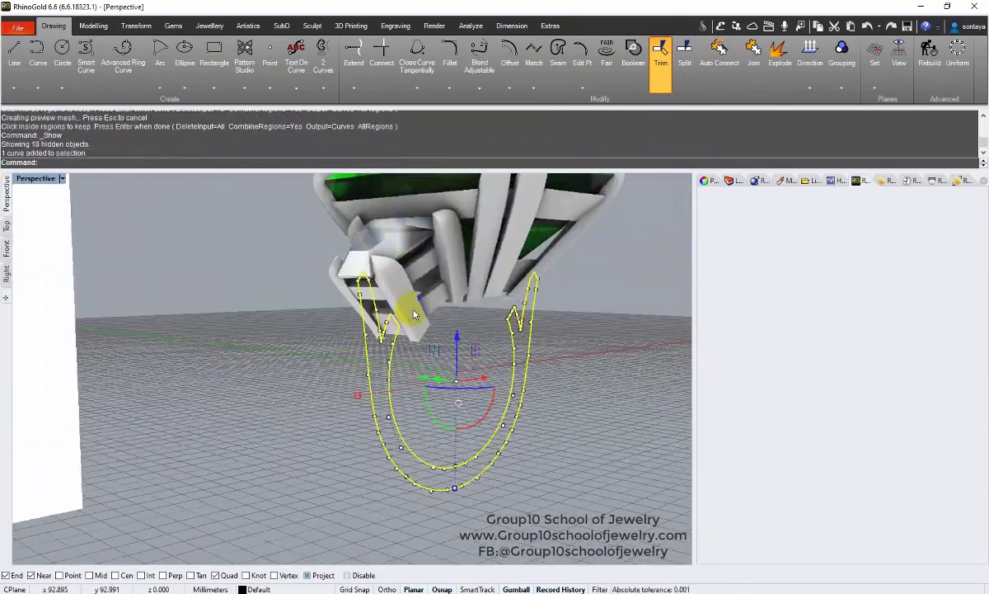
{"action": "right_click_drag", "start_coordinate": [413, 313], "coordinate": [376, 297]}
{"action": "scroll", "coordinate": [360, 292], "scroll_direction": "up", "scroll_amount": 4}
{"action": "left_click", "coordinate": [360, 292]}
{"action": "left_click", "coordinate": [355, 295]}
{"action": "scroll", "coordinate": [387, 300], "scroll_direction": "down", "scroll_amount": 2}
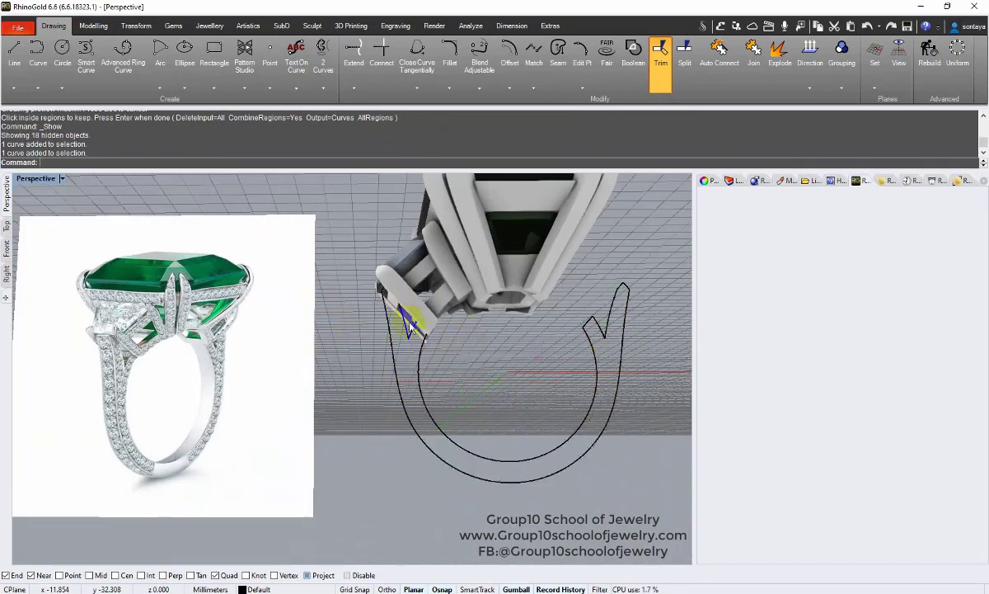
- Move the control points of the shank outline's left fork to fit beneath the left side-stone setting
{"action": "left_click", "coordinate": [410, 327]}
{"action": "scroll", "coordinate": [411, 327], "scroll_direction": "down", "scroll_amount": 3}
{"action": "right_click_drag", "start_coordinate": [411, 327], "coordinate": [342, 267]}
{"action": "left_click", "coordinate": [342, 267]}
{"action": "left_click", "coordinate": [7, 248]}
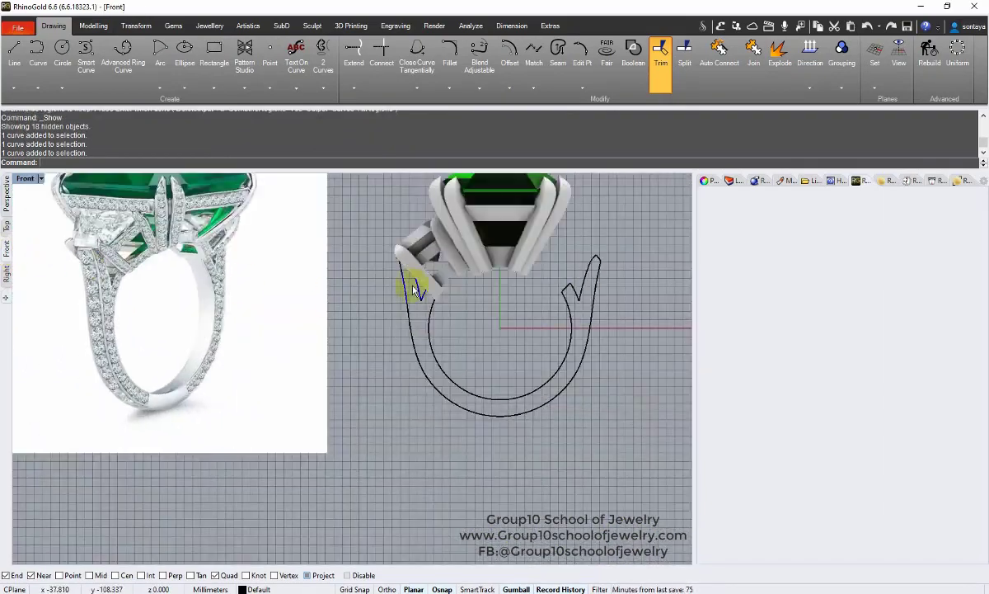
{"action": "left_click", "coordinate": [415, 290]}
{"action": "scroll", "coordinate": [396, 272], "scroll_direction": "up", "scroll_amount": 4}
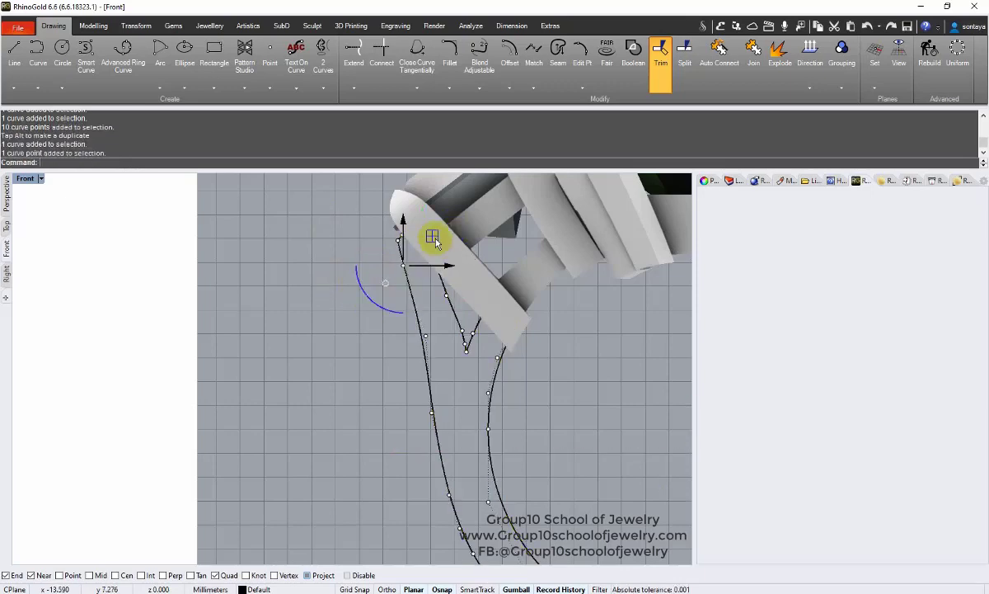
{"action": "scroll", "coordinate": [439, 239], "scroll_direction": "down", "scroll_amount": 5}
- Draw a line along the ring's vertical centre and keep only the left half of the shank outline with Curve Boolean
{"action": "left_click", "coordinate": [14, 54]}
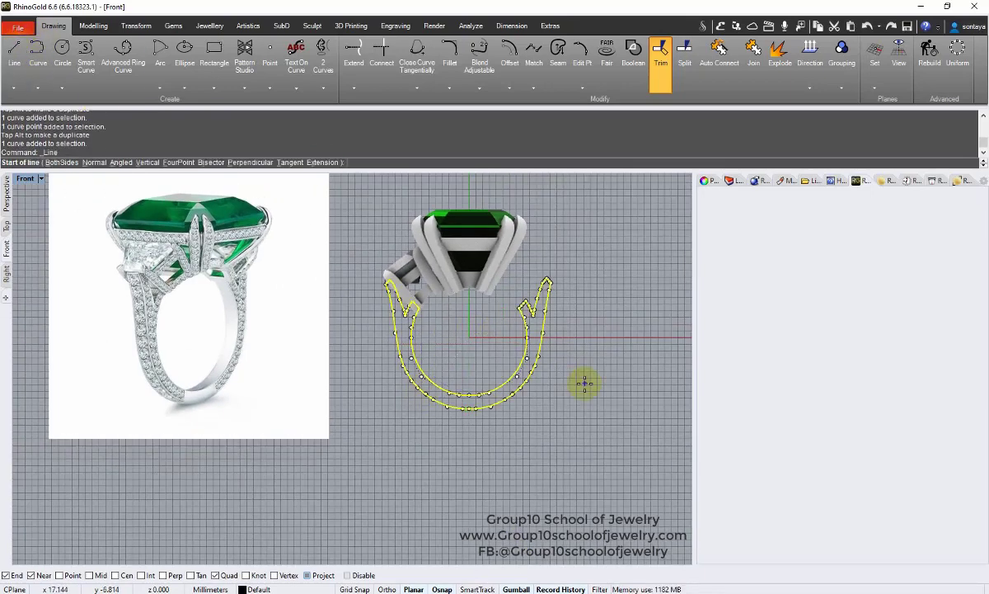
{"action": "left_click", "coordinate": [489, 456]}
{"action": "left_click", "coordinate": [469, 432], "text": "shift"}
{"action": "left_click", "coordinate": [633, 54]}
{"action": "left_click", "coordinate": [442, 389]}
{"action": "key", "text": "Return"}
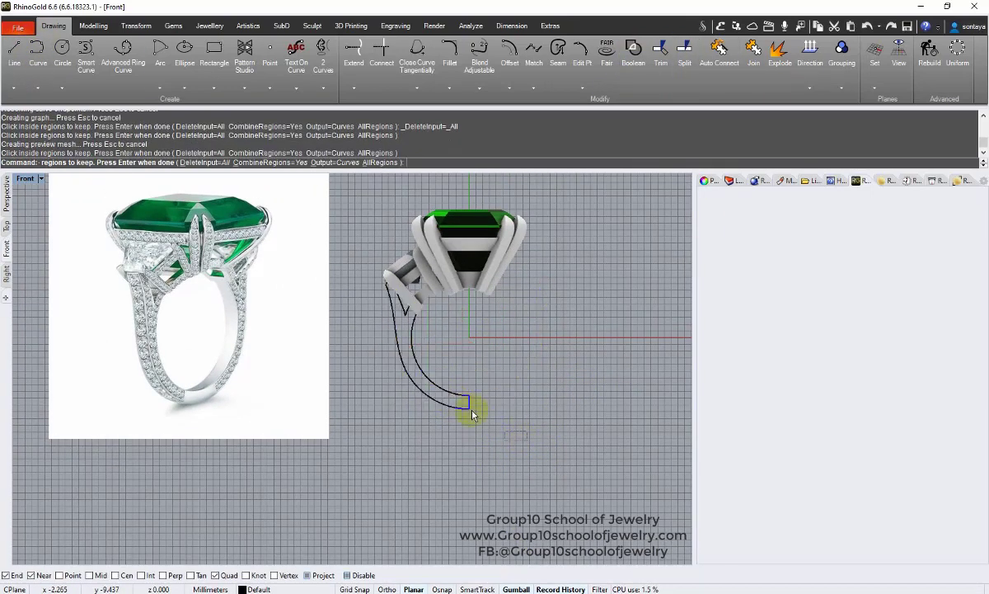
- Mirror the adjusted left half of the shank outline across the ring's vertical centre line
{"action": "left_click", "coordinate": [469, 405]}
{"action": "left_click", "coordinate": [93, 27]}
{"action": "left_click", "coordinate": [140, 28]}
{"action": "left_click", "coordinate": [110, 86]}
{"action": "left_click", "coordinate": [123, 107]}
- Merge the two adjusted half outlines into one closed shank curve with Curve Boolean
{"action": "key", "text": "Escape"}
{"action": "key", "text": "Escape"}
{"action": "mouse_move", "coordinate": [540, 438]}
{"action": "left_mouse_down"}
{"action": "mouse_move", "coordinate": [423, 355]}
{"action": "mouse_move", "coordinate": [414, 367]}
{"action": "left_mouse_up"}
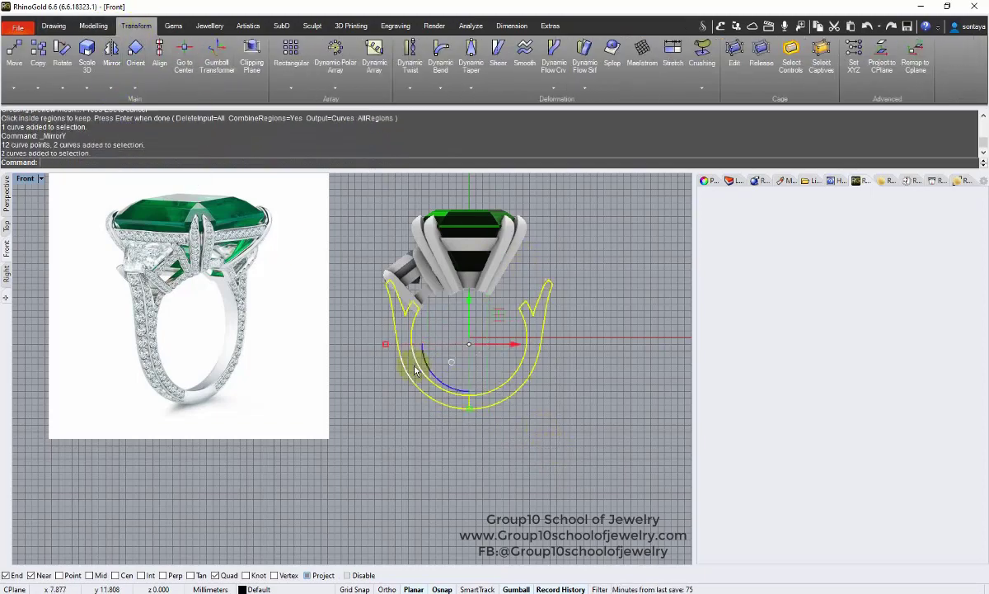
{"action": "left_click", "coordinate": [51, 27]}
{"action": "left_click", "coordinate": [633, 51]}
{"action": "left_click", "coordinate": [472, 402]}
{"action": "key", "text": "Return"}
{"action": "left_click", "coordinate": [6, 194]}
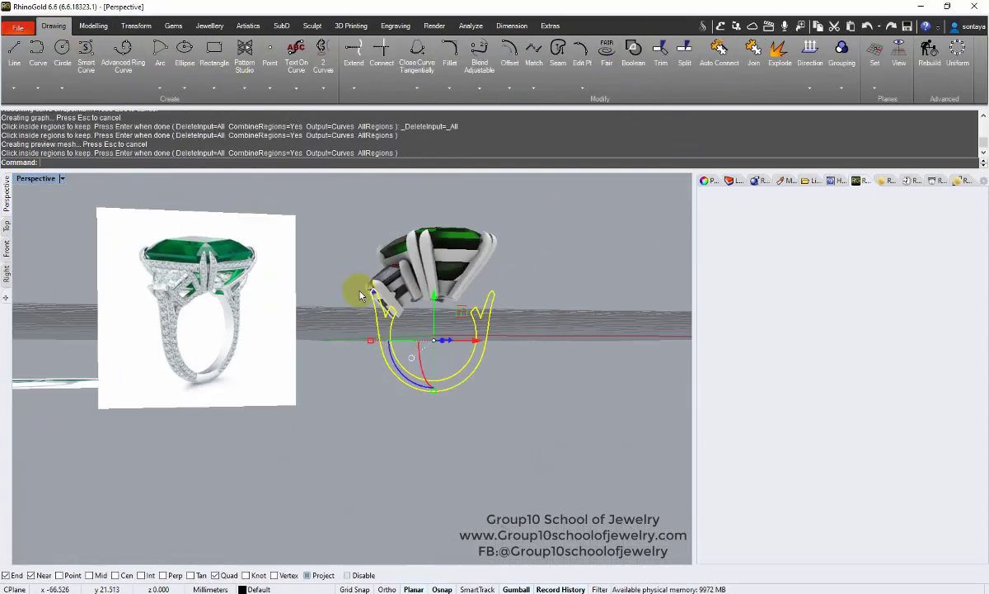
- Try extruding the shank outline 1 mm to both sides as a solid
{"action": "right_click_drag", "start_coordinate": [365, 289], "coordinate": [437, 314]}
{"action": "left_click", "coordinate": [96, 26]}
{"action": "left_click", "coordinate": [196, 53]}
{"action": "type", "text": "1"}
{"action": "key", "text": "Return"}
- Undo the 1 mm extrusion and try extruding the shank outline about 1.3 mm to both sides
{"action": "key", "text": "ctrl+z"}
{"action": "key", "text": "Return"}
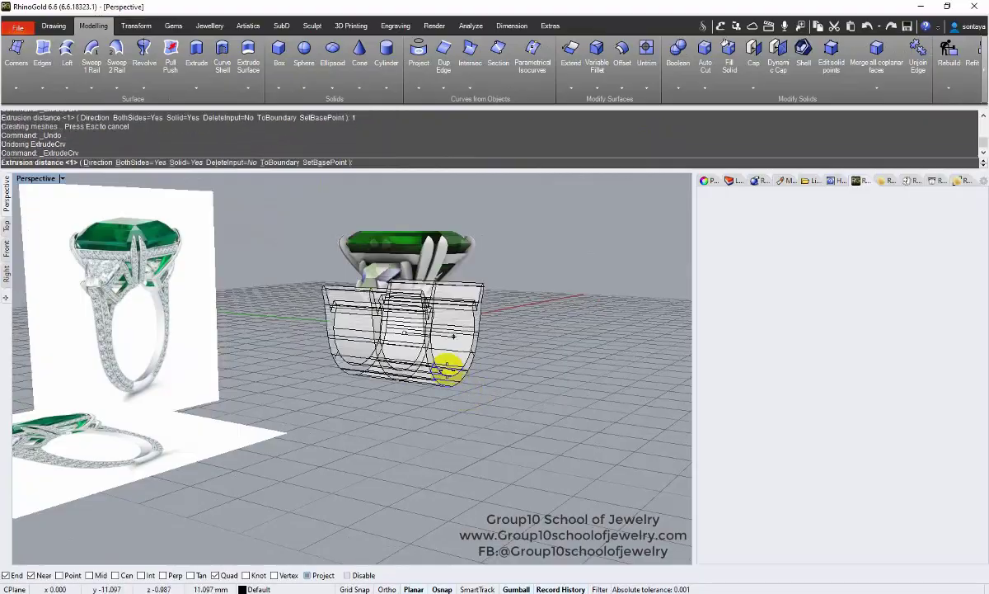
{"action": "mouse_move", "coordinate": [450, 369]}
{"action": "right_mouse_down"}
{"action": "mouse_move", "coordinate": [354, 397]}
{"action": "mouse_move", "coordinate": [453, 336]}
{"action": "mouse_move", "coordinate": [342, 314]}
{"action": "mouse_move", "coordinate": [392, 311]}
{"action": "mouse_move", "coordinate": [387, 272]}
{"action": "mouse_move", "coordinate": [363, 293]}
{"action": "mouse_move", "coordinate": [383, 314]}
{"action": "mouse_move", "coordinate": [362, 280]}
{"action": "mouse_move", "coordinate": [380, 338]}
{"action": "right_mouse_up"}
{"action": "scroll", "coordinate": [363, 389], "scroll_direction": "up", "scroll_amount": 3}
{"action": "left_click", "coordinate": [378, 377]}
{"action": "scroll", "coordinate": [453, 336], "scroll_direction": "down", "scroll_amount": 5}
{"action": "scroll", "coordinate": [342, 314], "scroll_direction": "up", "scroll_amount": 2}
- Undo the last extrusion and try extruding the shank outline 1.1 mm to both sides as a solid
{"action": "key", "text": "ctrl+z"}
{"action": "key", "text": "Return"}
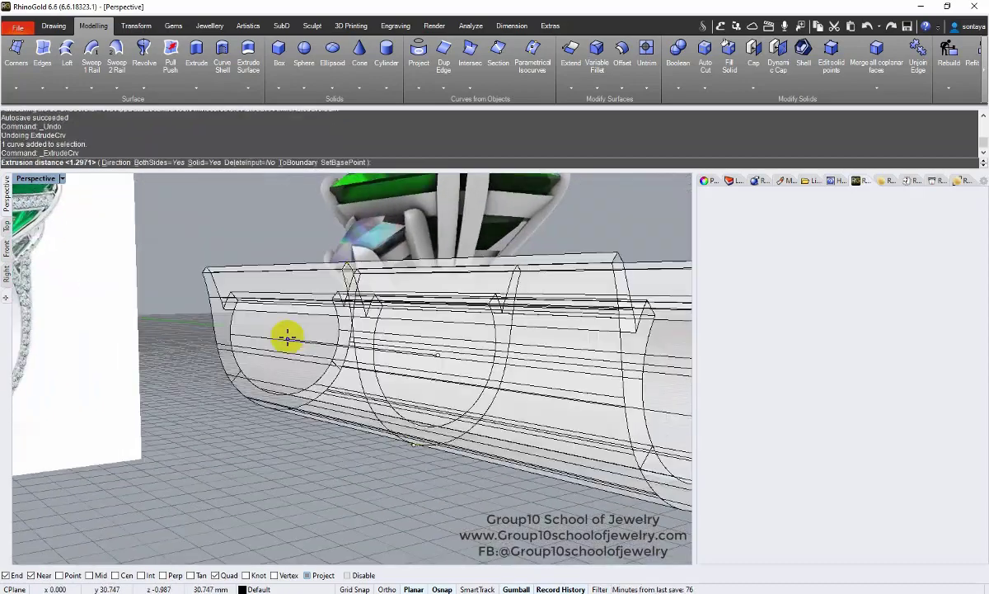
{"action": "type", "text": "1.1"}
{"action": "key", "text": "Return"}
{"action": "scroll", "coordinate": [396, 299], "scroll_direction": "up", "scroll_amount": 1}
{"action": "left_click", "coordinate": [396, 298]}
{"action": "right_click_drag", "start_coordinate": [396, 299], "coordinate": [461, 369]}
{"action": "scroll", "coordinate": [461, 368], "scroll_direction": "down", "scroll_amount": 5}
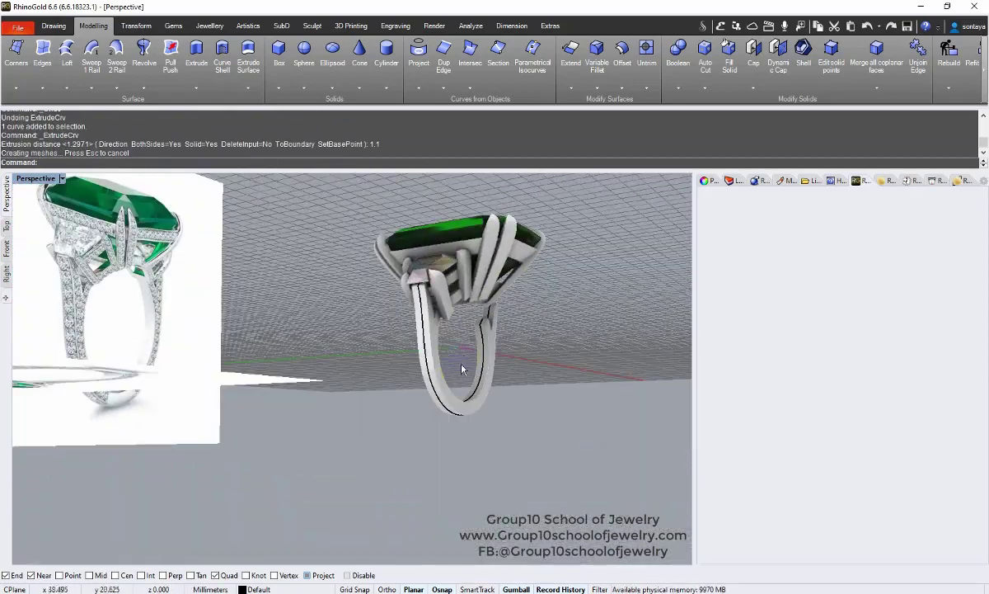
- Undo the 1.1 mm extrusion and extrude the shank outline about 1.45 mm to both sides, with object snaps disabled
{"action": "scroll", "coordinate": [474, 354], "scroll_direction": "up", "scroll_amount": 4}
{"action": "key", "text": "ctrl+z"}
{"action": "left_click", "coordinate": [418, 354]}
{"action": "right_click", "coordinate": [363, 359]}
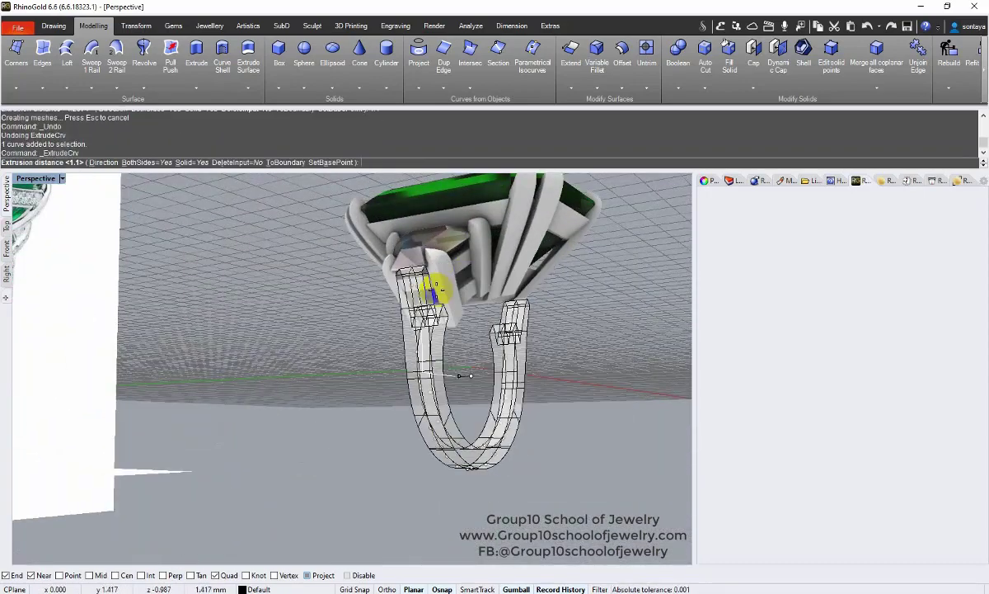
{"action": "right_click_drag", "start_coordinate": [436, 290], "coordinate": [495, 331]}
{"action": "left_click", "coordinate": [7, 268]}
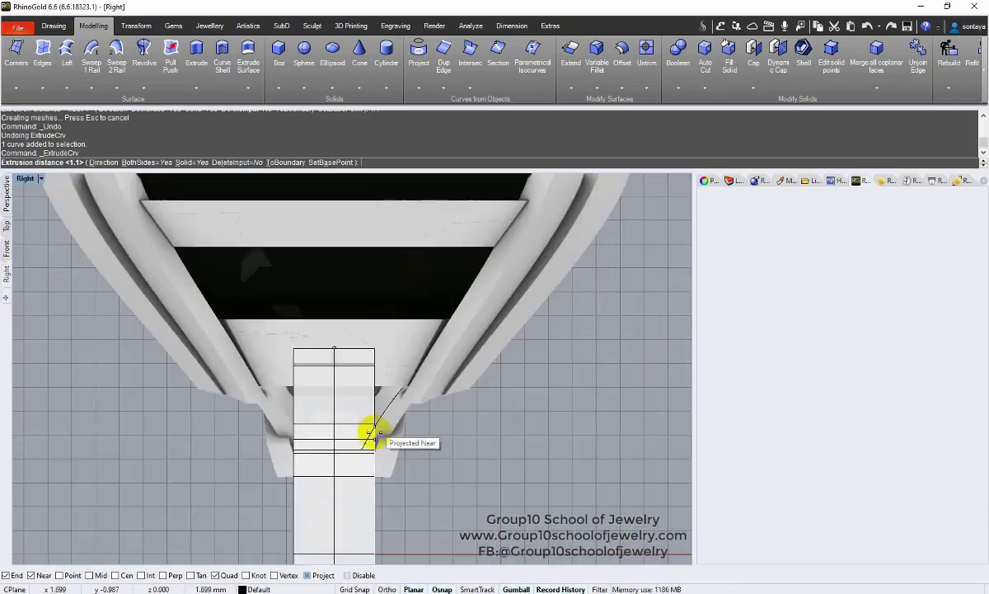
{"action": "scroll", "coordinate": [390, 434], "scroll_direction": "down", "scroll_amount": 2}
{"action": "left_click", "coordinate": [359, 574]}
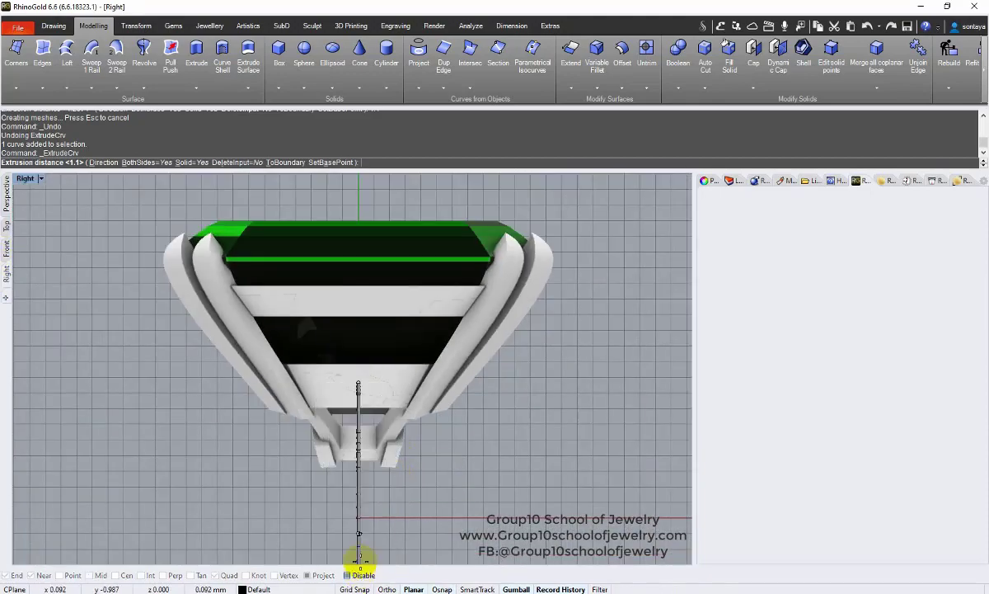
{"action": "left_click", "coordinate": [380, 521]}
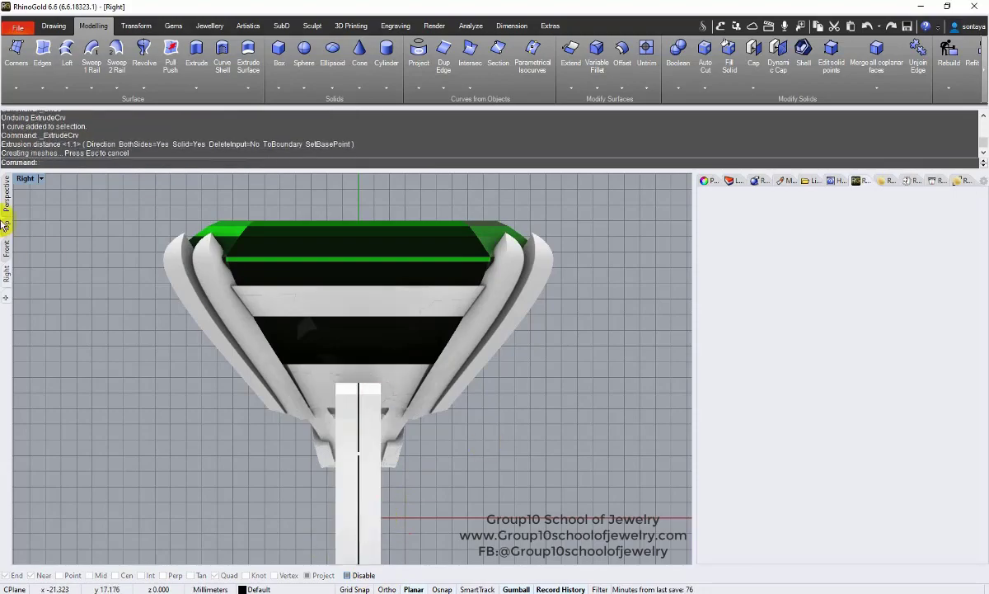
- Try mirroring the left side-stone setting and its stone to the opposite side of the ring
{"action": "scroll", "coordinate": [351, 306], "scroll_direction": "down", "scroll_amount": 6}
{"action": "left_click", "coordinate": [7, 206]}
{"action": "scroll", "coordinate": [420, 339], "scroll_direction": "down", "scroll_amount": 5}
{"action": "right_click_drag", "start_coordinate": [527, 288], "coordinate": [342, 312]}
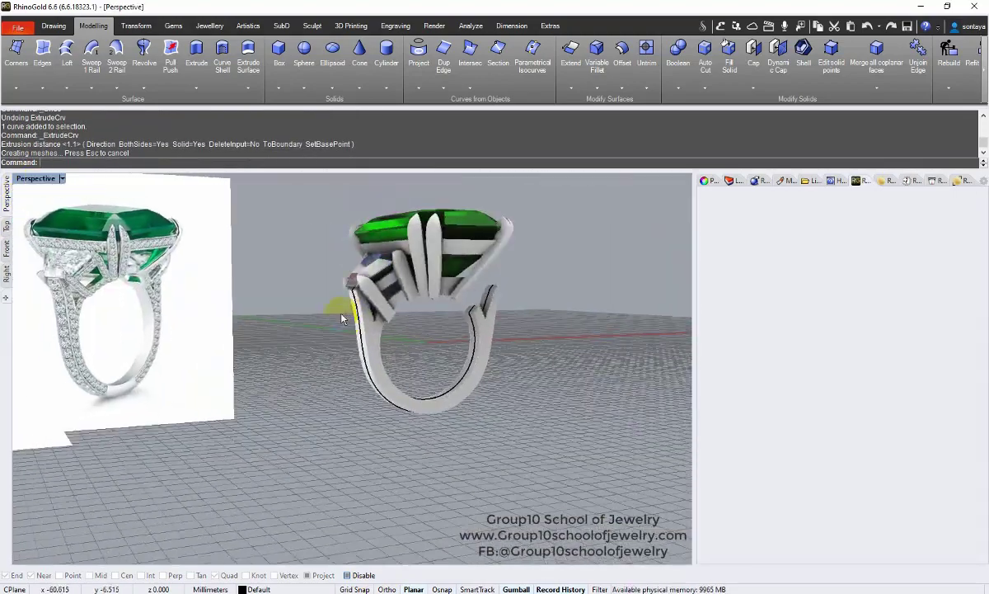
{"action": "scroll", "coordinate": [371, 307], "scroll_direction": "up", "scroll_amount": 4}
{"action": "left_click", "coordinate": [377, 301]}
{"action": "right_click_drag", "start_coordinate": [471, 389], "coordinate": [449, 379]}
{"action": "left_click", "coordinate": [136, 27]}
{"action": "left_click", "coordinate": [110, 91]}
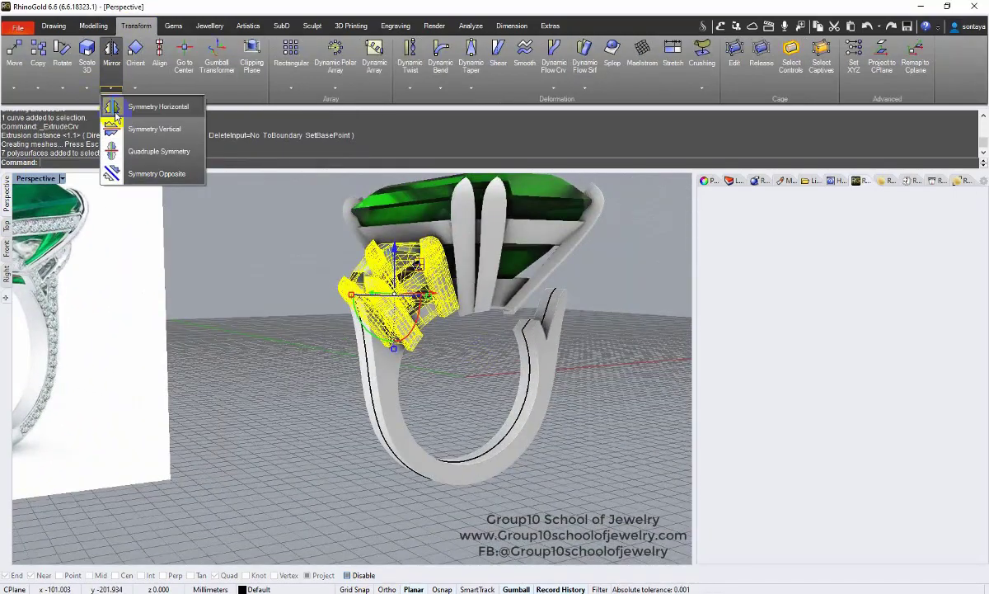
{"action": "left_click", "coordinate": [115, 126]}
- Delete the shank outline curve, then undo both the deletion and the setting's mirroring
{"action": "right_click_drag", "start_coordinate": [307, 297], "coordinate": [317, 356]}
{"action": "middle_click", "coordinate": [317, 357]}
{"action": "left_click", "coordinate": [343, 310]}
{"action": "right_click_drag", "start_coordinate": [396, 330], "coordinate": [408, 265]}
{"action": "key", "text": "Delete"}
{"action": "scroll", "coordinate": [408, 266], "scroll_direction": "up", "scroll_amount": 7}
{"action": "key", "text": "ctrl+z"}
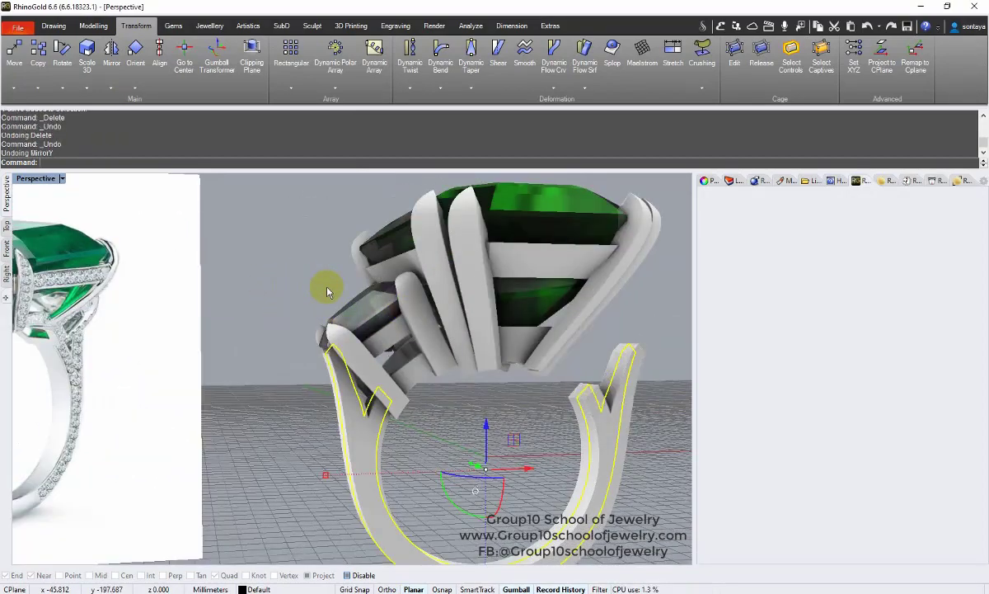
- Move the left side stone with its prongs and upper rail slightly up and outward, leaving the lower rail in place
{"action": "left_click", "coordinate": [327, 290]}
{"action": "left_click", "coordinate": [436, 364]}
{"action": "right_click_drag", "start_coordinate": [443, 371], "coordinate": [363, 346]}
{"action": "left_click", "coordinate": [6, 249]}
{"action": "left_click", "coordinate": [314, 238]}
{"action": "scroll", "coordinate": [429, 338], "scroll_direction": "up", "scroll_amount": 3}
{"action": "left_click", "coordinate": [428, 338]}
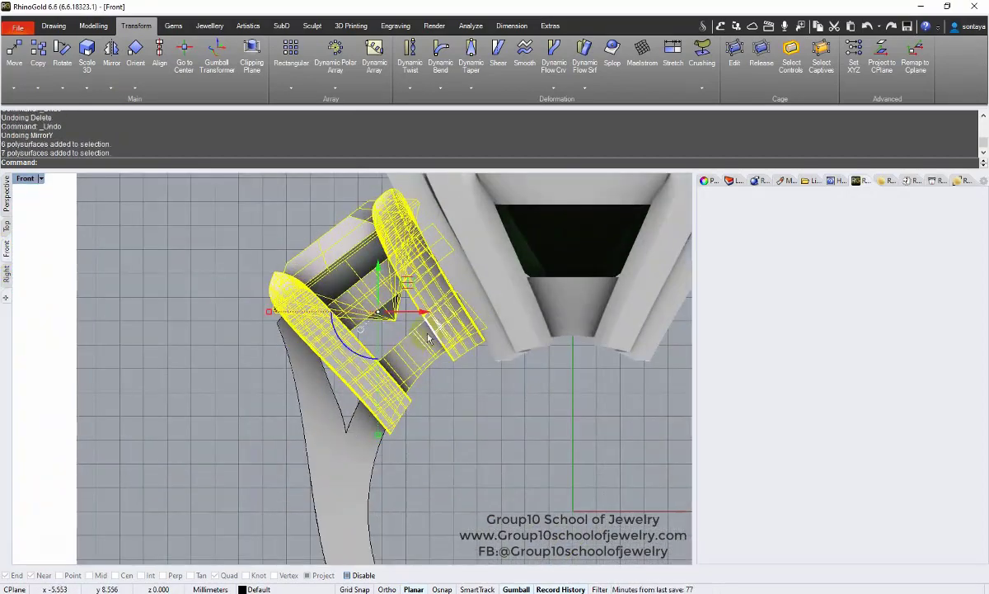
{"action": "mouse_move", "coordinate": [418, 278]}
{"action": "left_mouse_down"}
{"action": "mouse_move", "coordinate": [400, 262]}
{"action": "mouse_move", "coordinate": [412, 264]}
{"action": "left_mouse_up"}
- Raise the centre setting's upper rail slightly
{"action": "scroll", "coordinate": [414, 266], "scroll_direction": "down", "scroll_amount": 6}
{"action": "left_click", "coordinate": [460, 218]}
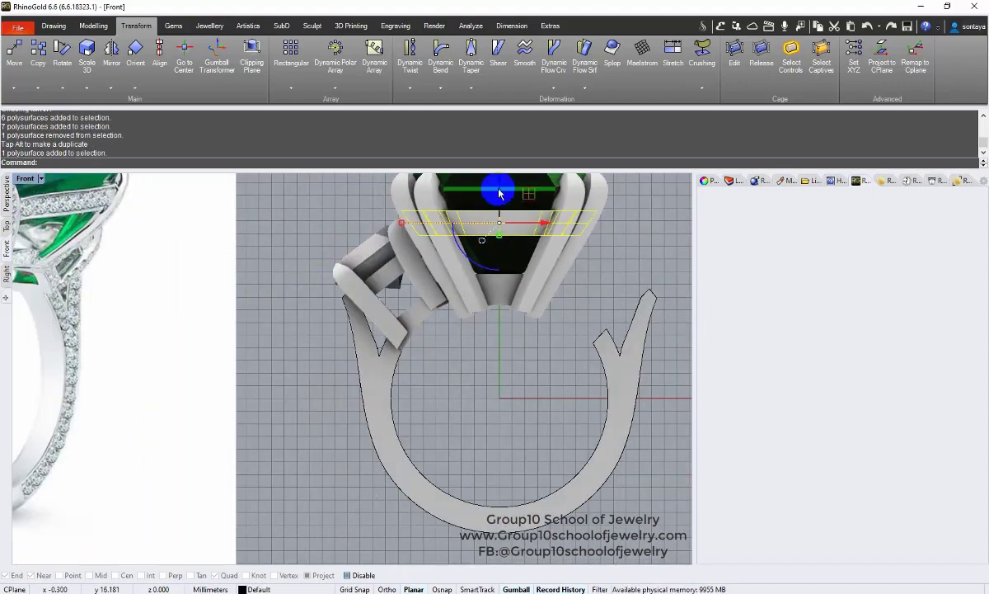
{"action": "left_click_drag", "start_coordinate": [500, 191], "coordinate": [499, 179]}
{"action": "left_click", "coordinate": [7, 194]}
{"action": "right_click_drag", "start_coordinate": [370, 317], "coordinate": [330, 255]}
- Select the left side-stone setting's prongs and add a global editing cage around them
{"action": "left_click", "coordinate": [7, 249]}
{"action": "scroll", "coordinate": [384, 297], "scroll_direction": "up", "scroll_amount": 6}
{"action": "scroll", "coordinate": [435, 295], "scroll_direction": "up", "scroll_amount": 6}
{"action": "left_click", "coordinate": [453, 222]}
{"action": "left_click", "coordinate": [270, 279], "text": "shift"}
{"action": "scroll", "coordinate": [338, 268], "scroll_direction": "down", "scroll_amount": 4}
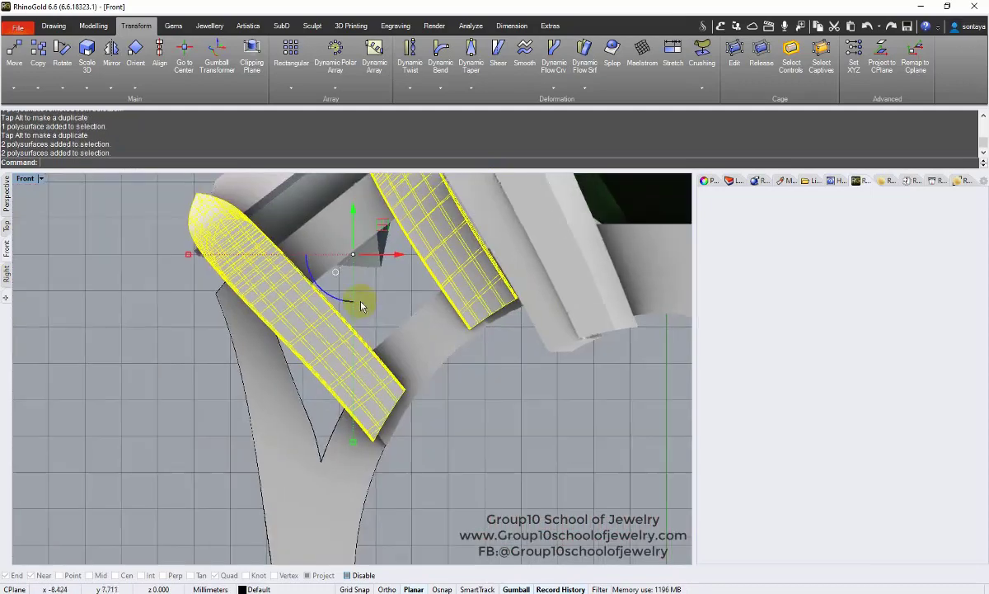
{"action": "left_click", "coordinate": [734, 53]}
- Move the lower cage points to lengthen the side setting's prongs over the lower rail, and delete the cage
{"action": "left_click_drag", "start_coordinate": [136, 404], "coordinate": [540, 480]}
{"action": "left_click_drag", "start_coordinate": [384, 282], "coordinate": [538, 333], "text": "shift"}
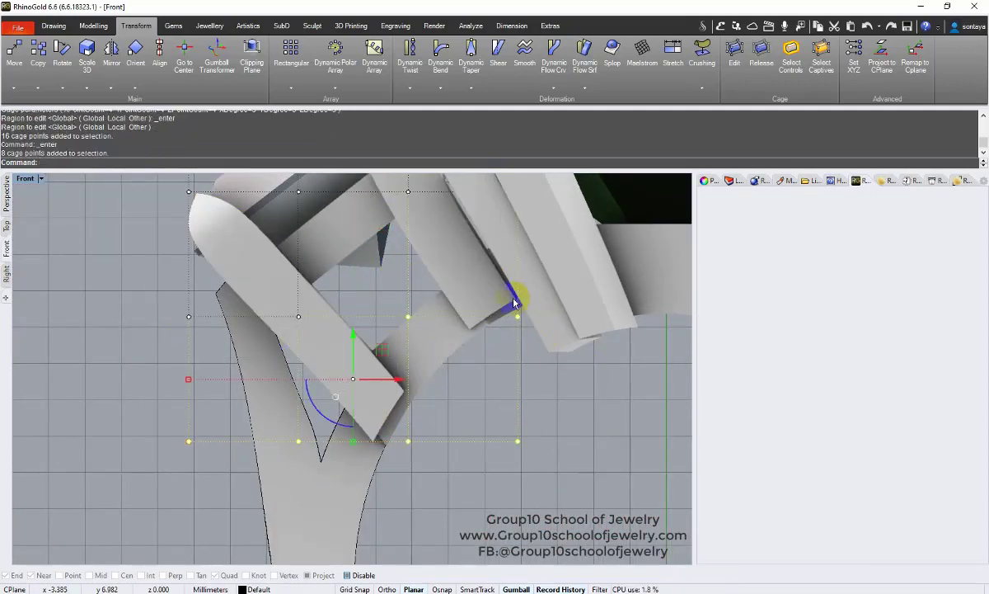
{"action": "left_click_drag", "start_coordinate": [385, 350], "coordinate": [397, 356]}
{"action": "key", "text": "Escape"}
{"action": "left_click_drag", "start_coordinate": [584, 422], "coordinate": [485, 389]}
{"action": "scroll", "coordinate": [480, 384], "scroll_direction": "down", "scroll_amount": 8}
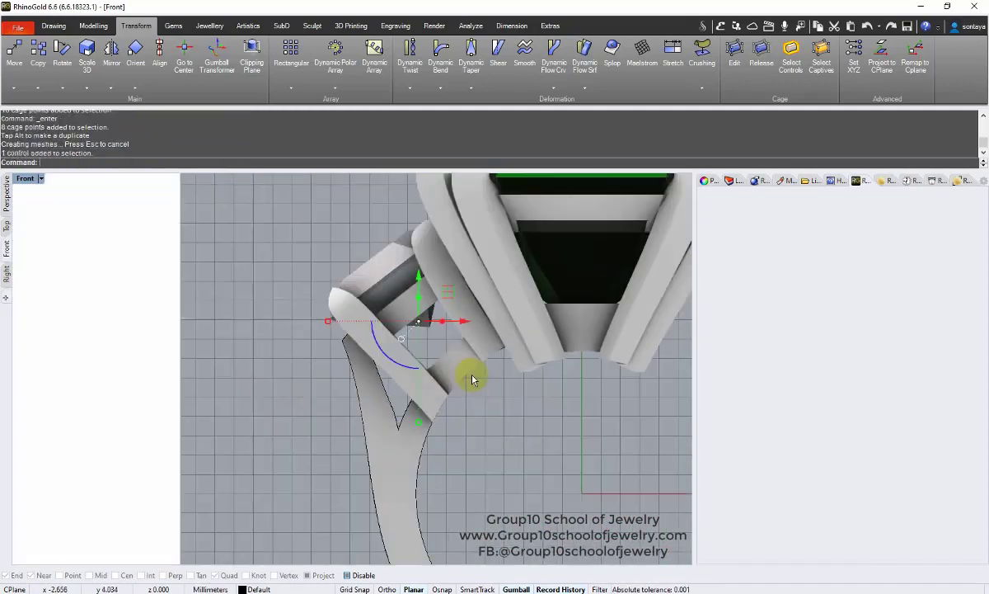
{"action": "key", "text": "Delete"}
- Select all curves and delete the leftover shank outline
{"action": "left_click", "coordinate": [5, 198]}
{"action": "middle_click", "coordinate": [463, 381]}
{"action": "right_click_drag", "start_coordinate": [475, 393], "coordinate": [412, 356]}
{"action": "left_click", "coordinate": [510, 354]}
{"action": "key", "text": "Delete"}
- Mirror the completed left side-stone setting and stone across the ring's centre to the opposite shoulder
{"action": "left_click", "coordinate": [400, 373]}
{"action": "left_click", "coordinate": [113, 86]}
{"action": "left_click", "coordinate": [125, 128]}
{"action": "right_click_drag", "start_coordinate": [334, 284], "coordinate": [449, 288]}
{"action": "right_click_drag", "start_coordinate": [545, 320], "coordinate": [512, 329]}
{"action": "scroll", "coordinate": [503, 371], "scroll_direction": "up", "scroll_amount": 6}
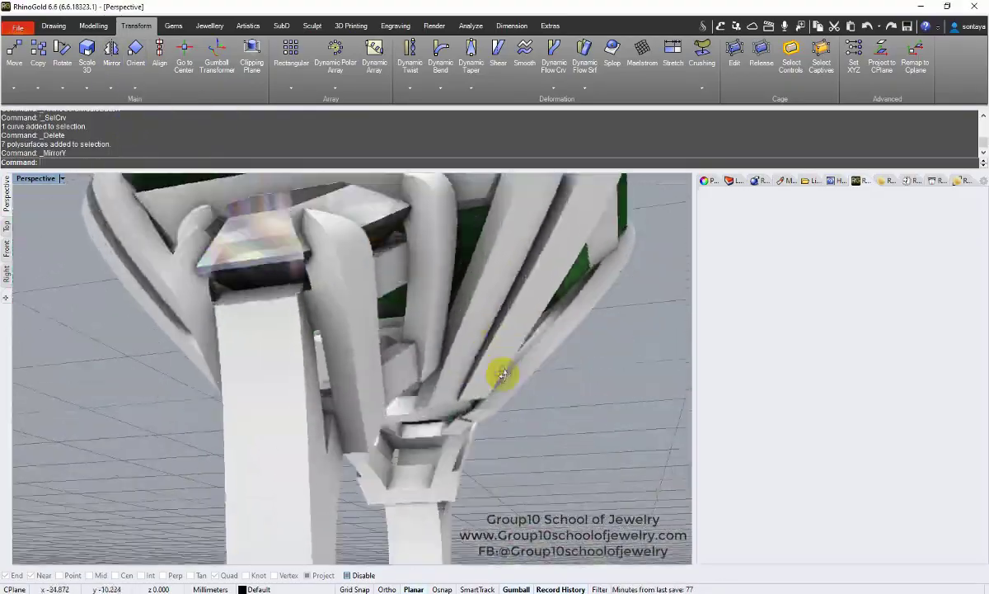
{"action": "scroll", "coordinate": [501, 375], "scroll_direction": "down", "scroll_amount": 6}
{"action": "right_click_drag", "start_coordinate": [501, 375], "coordinate": [441, 417]}
- Hide the extruded shank
{"action": "left_click", "coordinate": [441, 416]}
{"action": "key", "text": "ctrl+h"}
{"action": "right_click_drag", "start_coordinate": [566, 209], "coordinate": [237, 270]}
- Create a finger-size circle and extrude it to both sides into a solid cylinder beneath the settings
{"action": "left_click", "coordinate": [209, 26]}
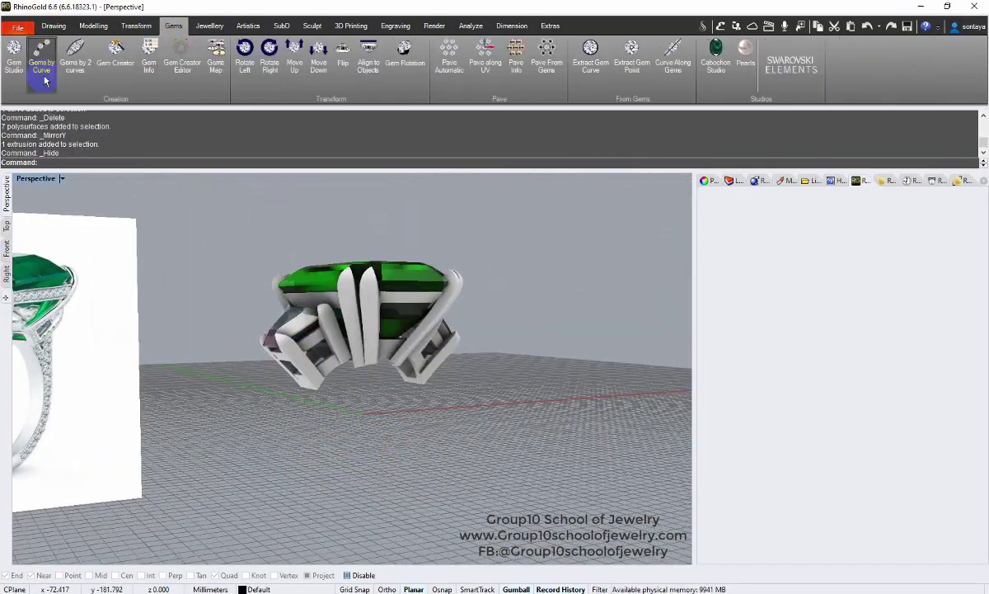
{"action": "left_click", "coordinate": [15, 87]}
{"action": "left_click", "coordinate": [70, 139]}
{"action": "left_click", "coordinate": [705, 549]}
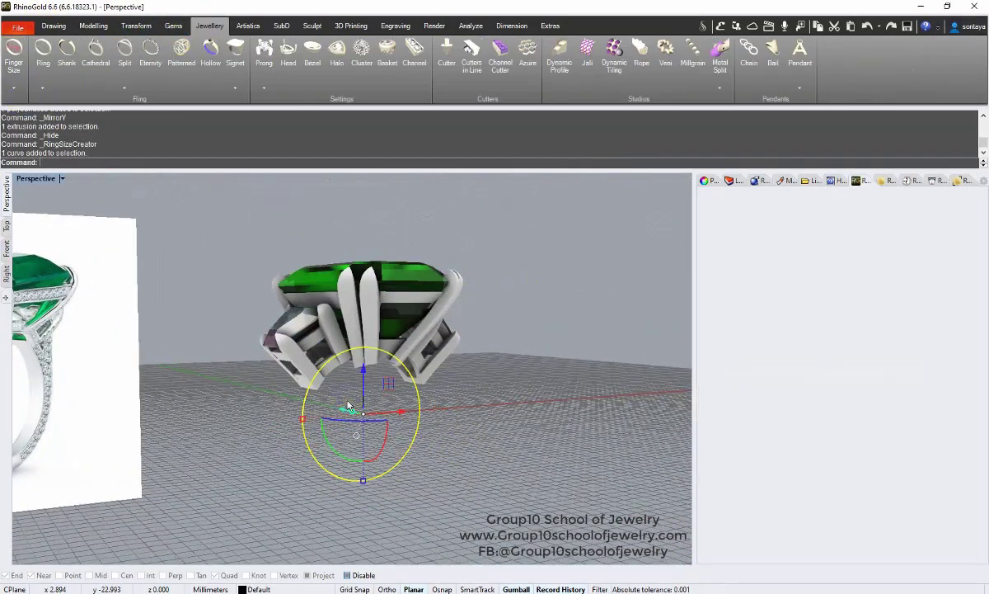
{"action": "right_click_drag", "start_coordinate": [240, 184], "coordinate": [282, 210]}
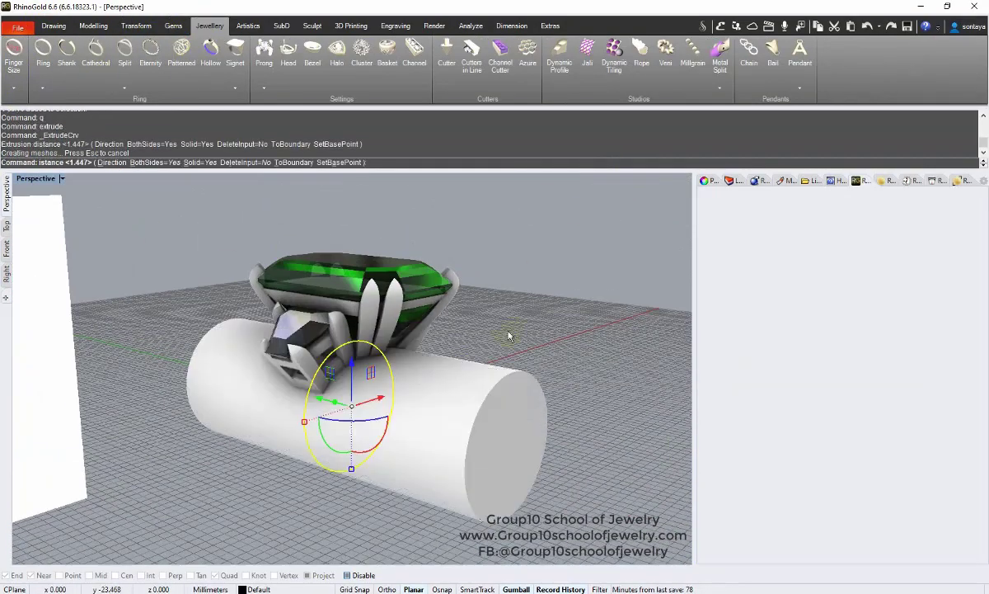
- Raise and rescale the centre setting's bottom rail to suit the finger cylinder
{"action": "scroll", "coordinate": [363, 327], "scroll_direction": "up", "scroll_amount": 5}
{"action": "left_click", "coordinate": [363, 327]}
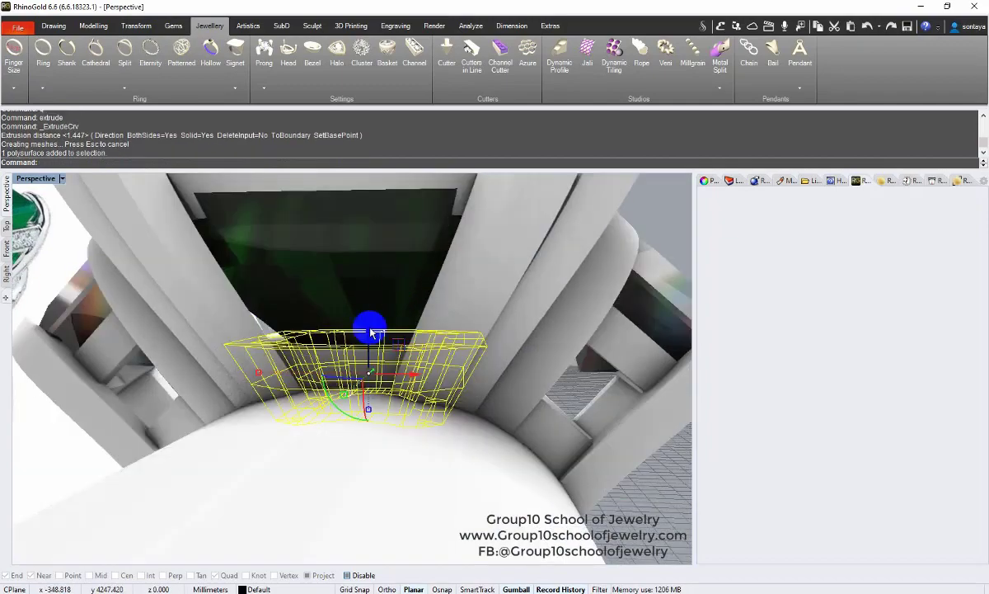
{"action": "left_click_drag", "start_coordinate": [281, 351], "coordinate": [275, 350]}
{"action": "scroll", "coordinate": [289, 349], "scroll_direction": "down", "scroll_amount": 8}
- Select all gems, including both side stones, and hide them
{"action": "left_click", "coordinate": [556, 467]}
{"action": "right_click_drag", "start_coordinate": [557, 467], "coordinate": [541, 439]}
{"action": "middle_click", "coordinate": [541, 438]}
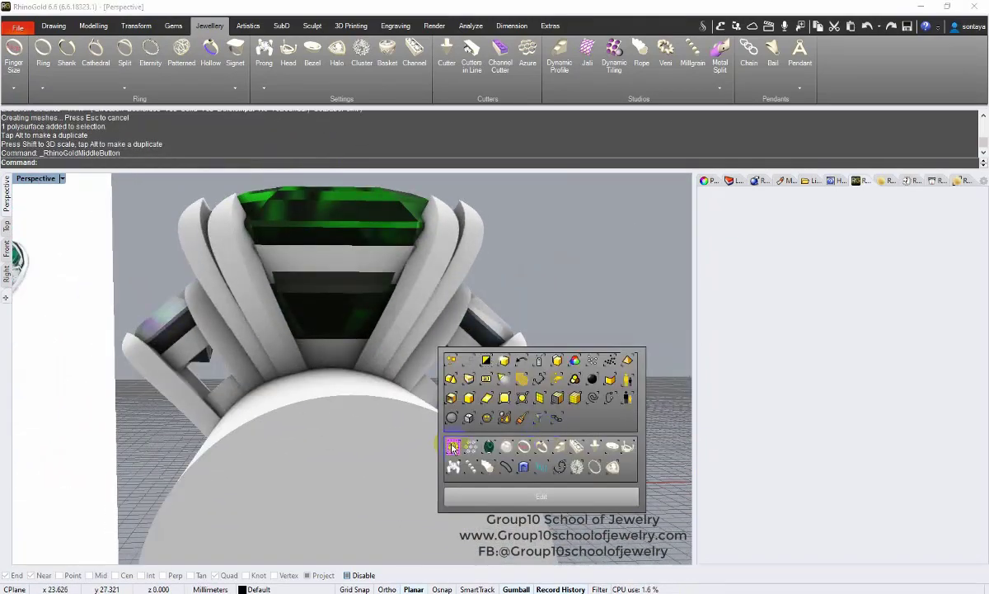
{"action": "left_click", "coordinate": [455, 447]}
{"action": "left_click", "coordinate": [477, 326], "text": "shift"}
{"action": "left_click", "coordinate": [165, 323], "text": "shift"}
{"action": "key", "text": "ctrl+h"}
- Subtract the finger cylinder from all prongs and rails of the three settings with Boolean Difference
{"action": "scroll", "coordinate": [497, 273], "scroll_direction": "down", "scroll_amount": 5}
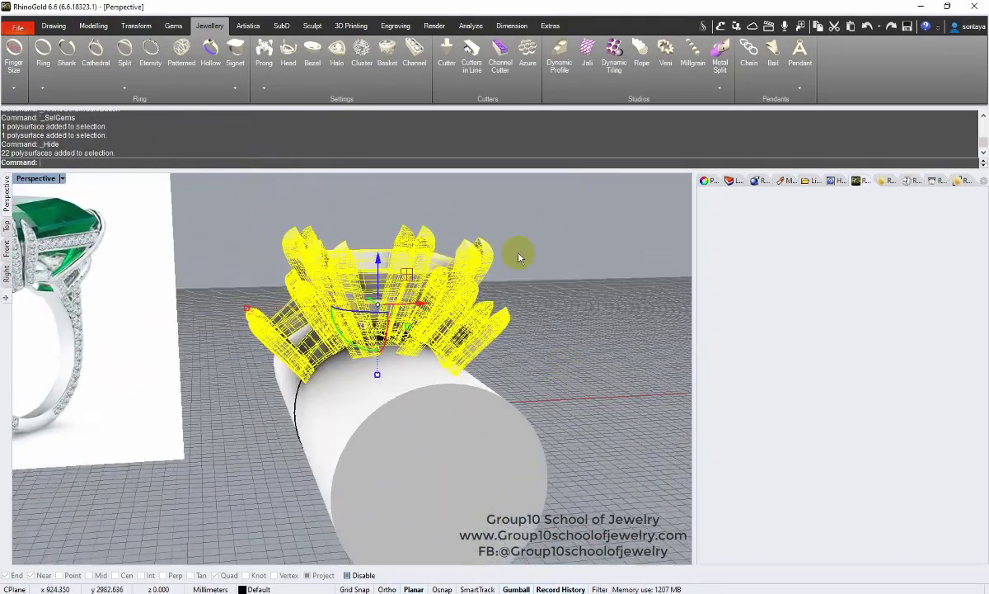
{"action": "left_click", "coordinate": [93, 25]}
{"action": "left_click", "coordinate": [678, 86]}
{"action": "left_click", "coordinate": [689, 132]}
{"action": "left_click", "coordinate": [494, 412]}
{"action": "key", "text": "Return"}
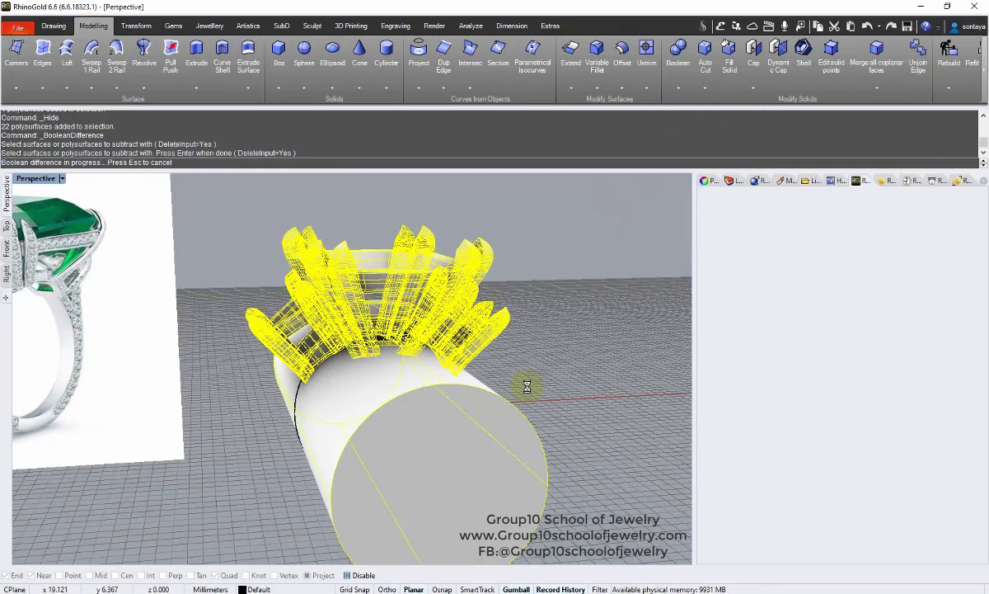
- Show the hidden gems again, then select all leftover curves and delete them
{"action": "left_click", "coordinate": [594, 216]}
{"action": "key", "text": "ctrl+alt+h"}
{"action": "scroll", "coordinate": [545, 287], "scroll_direction": "down", "scroll_amount": 3}
{"action": "right_click_drag", "start_coordinate": [546, 287], "coordinate": [544, 317]}
{"action": "middle_click", "coordinate": [545, 318]}
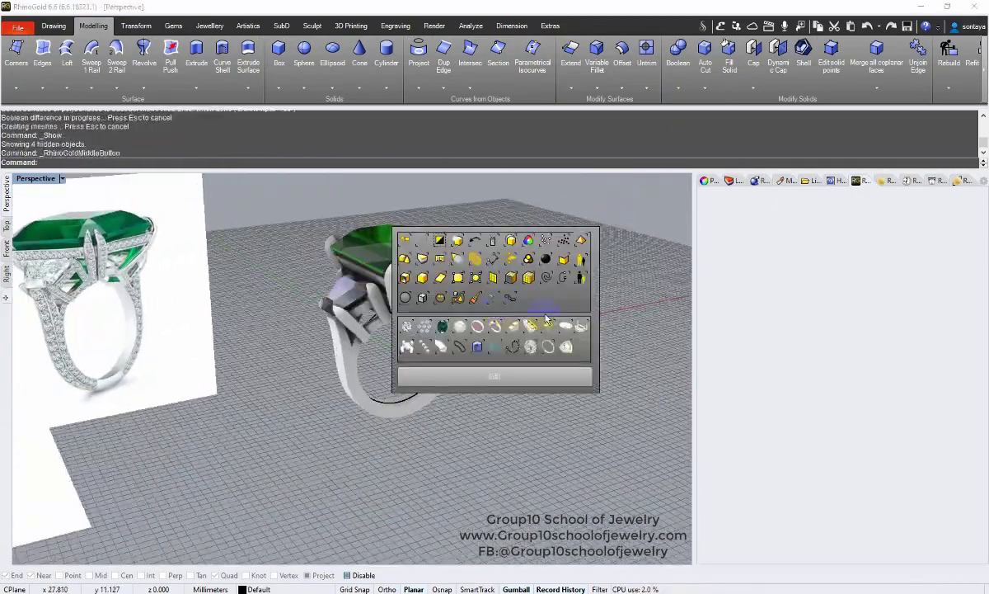
{"action": "left_click", "coordinate": [548, 279]}
{"action": "key", "text": "Delete"}
- Enlarge the centre emerald slightly and lower it a little between its prongs
{"action": "scroll", "coordinate": [422, 292], "scroll_direction": "up", "scroll_amount": 6}
{"action": "right_click_drag", "start_coordinate": [448, 400], "coordinate": [391, 284]}
{"action": "scroll", "coordinate": [391, 284], "scroll_direction": "up", "scroll_amount": 2}
{"action": "left_click", "coordinate": [391, 285]}
{"action": "scroll", "coordinate": [412, 322], "scroll_direction": "down", "scroll_amount": 4}
{"action": "right_click_drag", "start_coordinate": [429, 340], "coordinate": [329, 317]}
{"action": "scroll", "coordinate": [283, 313], "scroll_direction": "up", "scroll_amount": 4}
{"action": "left_click", "coordinate": [283, 313]}
{"action": "scroll", "coordinate": [277, 313], "scroll_direction": "down", "scroll_amount": 4}
{"action": "left_click", "coordinate": [262, 312]}
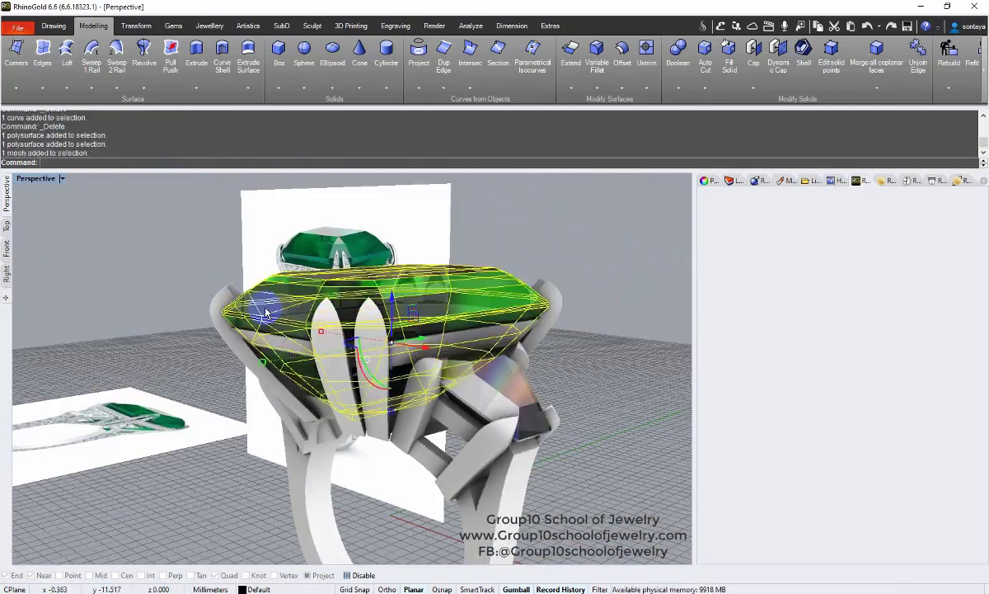
{"action": "left_click_drag", "start_coordinate": [324, 332], "coordinate": [271, 367], "text": "shift"}
{"action": "left_click_drag", "start_coordinate": [392, 283], "coordinate": [394, 293]}
{"action": "left_click", "coordinate": [206, 321]}
- Select the centre setting's upper rail and show it in the Right view
{"action": "right_click_drag", "start_coordinate": [239, 322], "coordinate": [426, 337]}
{"action": "scroll", "coordinate": [474, 317], "scroll_direction": "up", "scroll_amount": 5}
{"action": "left_click", "coordinate": [480, 330]}
{"action": "scroll", "coordinate": [503, 341], "scroll_direction": "down", "scroll_amount": 4}
{"action": "left_click", "coordinate": [7, 273]}
{"action": "scroll", "coordinate": [327, 265], "scroll_direction": "up", "scroll_amount": 4}
{"action": "left_click", "coordinate": [132, 27]}
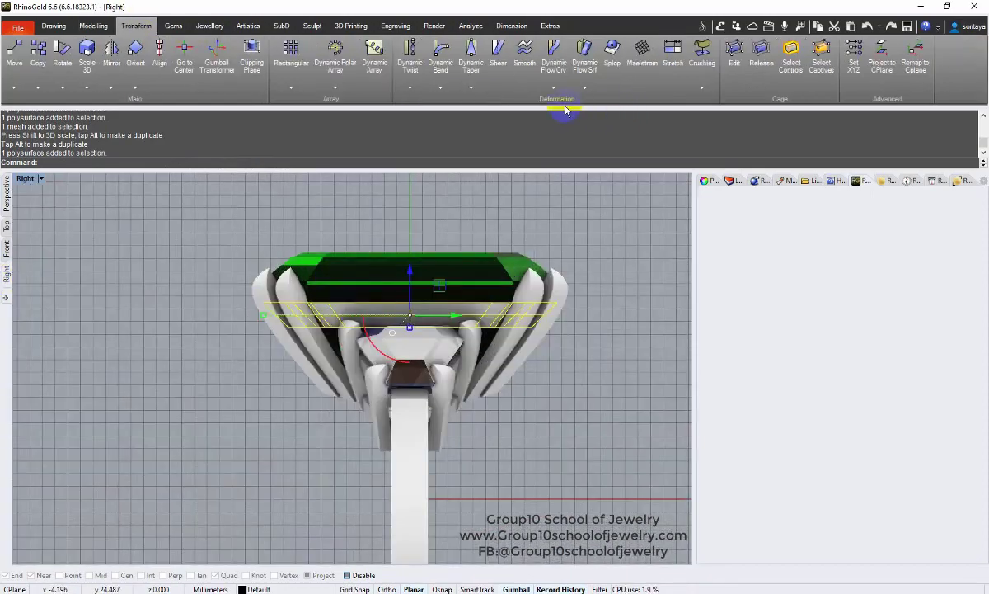
{"action": "left_click", "coordinate": [491, 106]}
{"action": "scroll", "coordinate": [414, 249], "scroll_direction": "up", "scroll_amount": 4}
{"action": "left_click", "coordinate": [410, 250]}
{"action": "left_click", "coordinate": [421, 441], "text": "shift"}
{"action": "left_click", "coordinate": [571, 443], "text": "shift"}
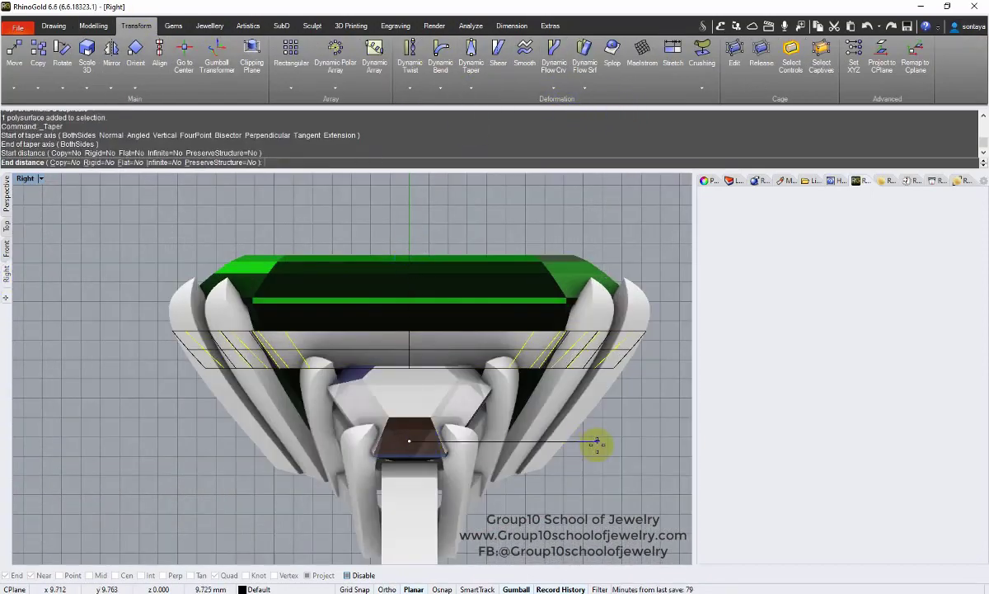
{"action": "left_click", "coordinate": [556, 443], "text": "shift"}
- Taper the centre setting's upper rail along a vertical axis through its height, with Infinite set to Yes and an end distance about 11.4 mm
{"action": "right_click", "coordinate": [437, 395]}
{"action": "left_click", "coordinate": [409, 333]}
{"action": "left_click", "coordinate": [410, 371]}
{"action": "left_click", "coordinate": [598, 368]}
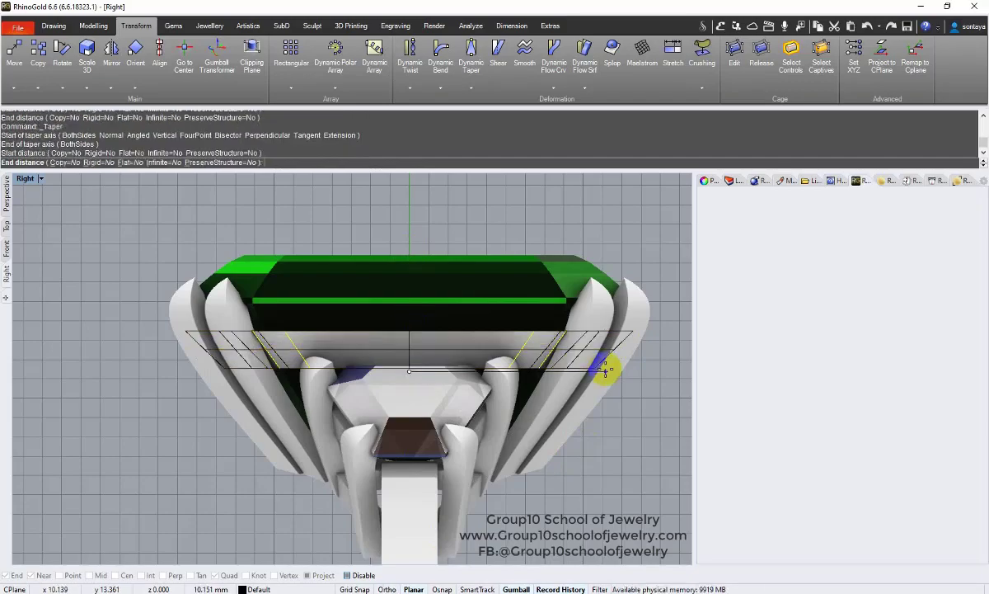
{"action": "left_click", "coordinate": [164, 162]}
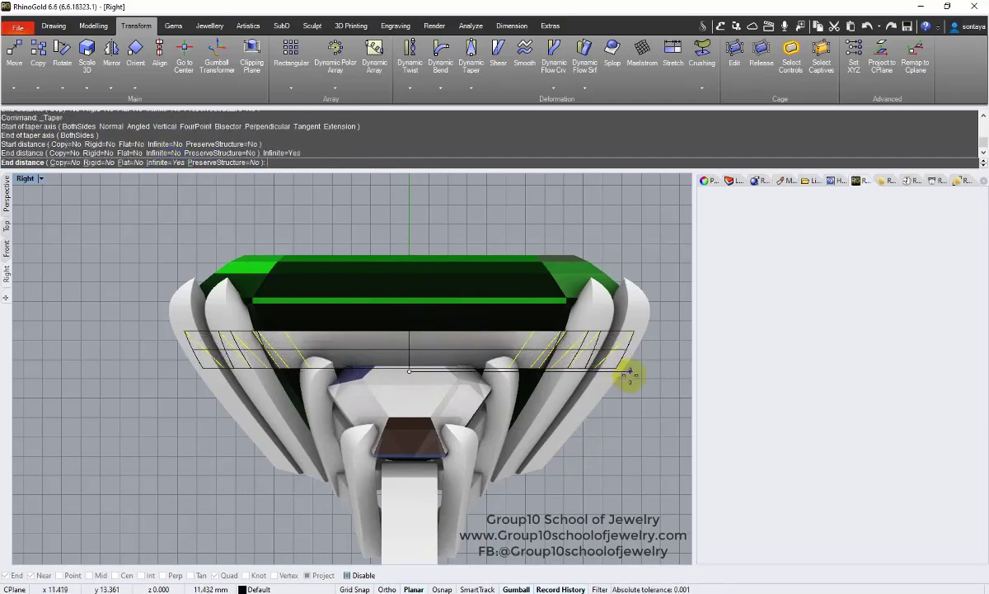
{"action": "left_click", "coordinate": [628, 376]}
- Scale the centre setting's lower rail slightly in its horizontal directions to fit it against the prongs
{"action": "left_click", "coordinate": [8, 202]}
{"action": "right_click_drag", "start_coordinate": [387, 396], "coordinate": [284, 387]}
{"action": "scroll", "coordinate": [329, 388], "scroll_direction": "up", "scroll_amount": 4}
{"action": "left_click", "coordinate": [354, 394]}
{"action": "right_click_drag", "start_coordinate": [362, 420], "coordinate": [313, 400]}
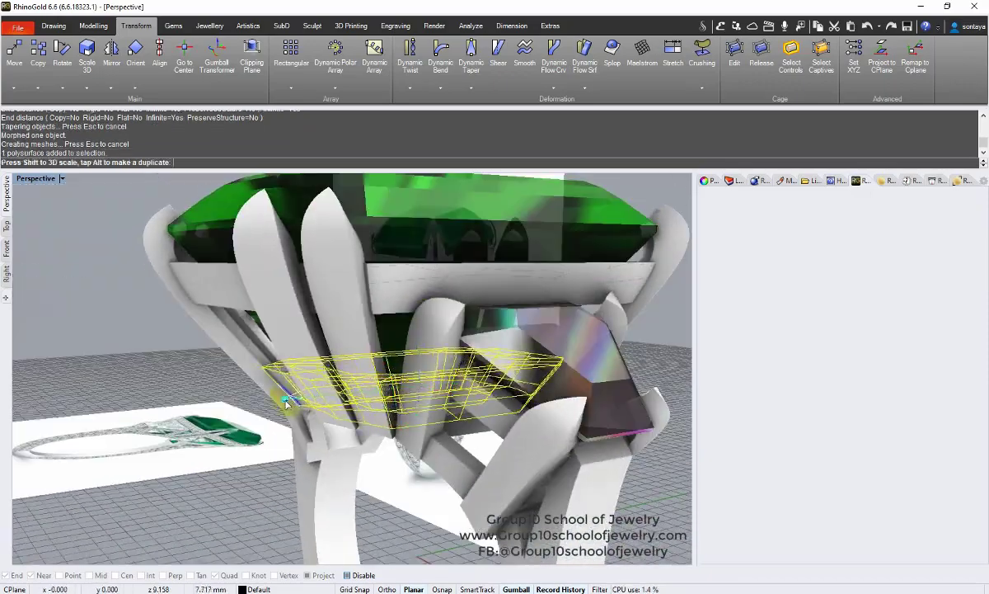
{"action": "left_click_drag", "start_coordinate": [286, 402], "coordinate": [289, 403]}
{"action": "key", "text": "Escape"}
{"action": "right_click_drag", "start_coordinate": [289, 403], "coordinate": [363, 429]}
{"action": "left_click", "coordinate": [375, 348]}
{"action": "left_click", "coordinate": [376, 401]}
{"action": "left_click_drag", "start_coordinate": [365, 437], "coordinate": [365, 442]}
{"action": "left_click", "coordinate": [370, 462]}
{"action": "right_click_drag", "start_coordinate": [369, 462], "coordinate": [411, 468]}
{"action": "right_click_drag", "start_coordinate": [491, 442], "coordinate": [345, 433]}
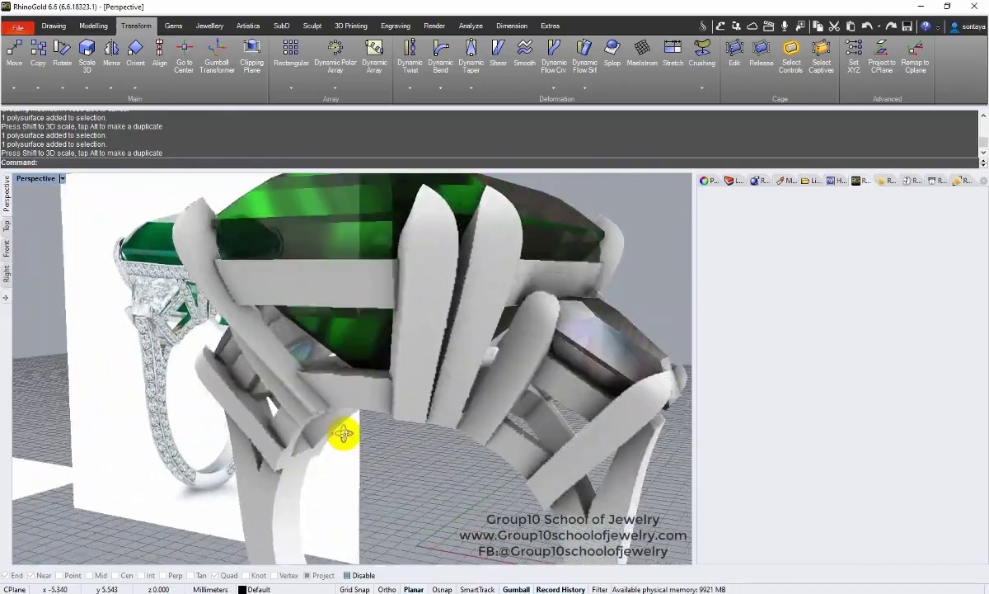
- Isolate the centre setting's lower rail by hiding the other ring parts, and set the Perspective view to Shaded display
{"action": "scroll", "coordinate": [345, 433], "scroll_direction": "down", "scroll_amount": 4}
{"action": "left_click", "coordinate": [371, 364]}
{"action": "left_click", "coordinate": [615, 228]}
{"action": "mouse_move", "coordinate": [433, 322]}
{"action": "right_mouse_down"}
{"action": "mouse_move", "coordinate": [449, 397]}
{"action": "mouse_move", "coordinate": [464, 304]}
{"action": "mouse_move", "coordinate": [495, 387]}
{"action": "right_mouse_up"}
{"action": "left_click", "coordinate": [600, 207]}
{"action": "left_click", "coordinate": [419, 387]}
{"action": "left_click", "coordinate": [526, 399]}
{"action": "right_click_drag", "start_coordinate": [352, 396], "coordinate": [380, 340]}
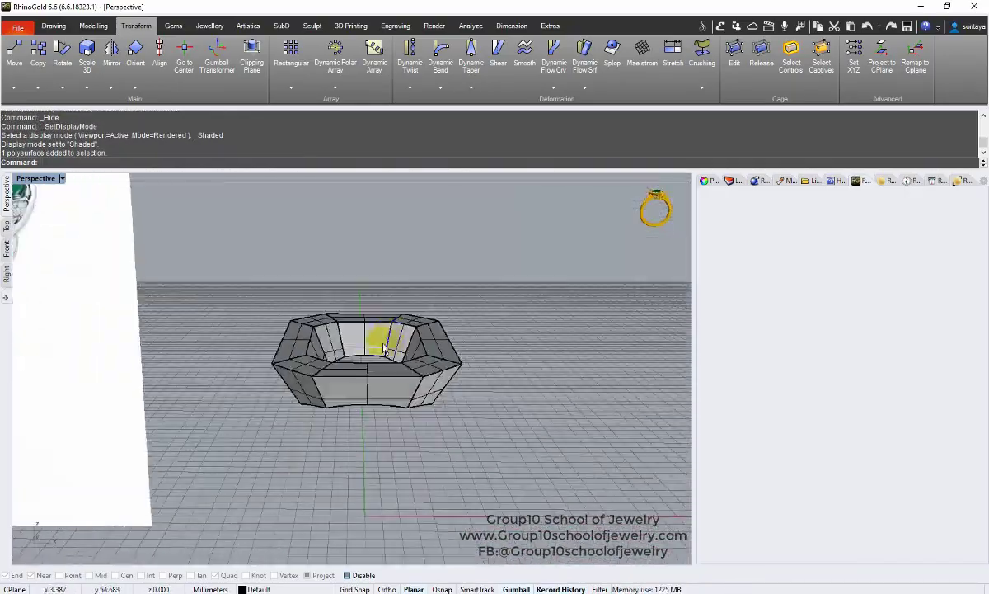
{"action": "left_click", "coordinate": [380, 340]}
{"action": "left_click", "coordinate": [508, 388]}
{"action": "mouse_move", "coordinate": [407, 299]}
{"action": "right_mouse_down"}
{"action": "mouse_move", "coordinate": [393, 330]}
{"action": "mouse_move", "coordinate": [443, 296]}
{"action": "mouse_move", "coordinate": [436, 283]}
{"action": "mouse_move", "coordinate": [413, 306]}
{"action": "mouse_move", "coordinate": [443, 283]}
{"action": "right_mouse_up"}
- Extract copies of the lower rail's outer side faces all the way around
{"action": "left_click", "coordinate": [54, 26]}
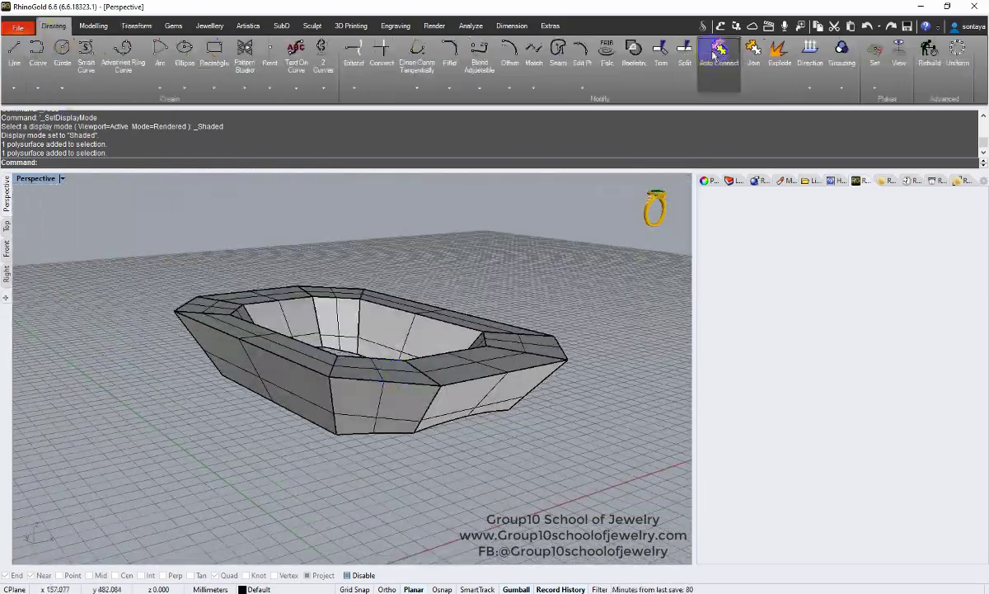
{"action": "left_click", "coordinate": [93, 26]}
{"action": "left_click", "coordinate": [706, 88]}
{"action": "left_click", "coordinate": [735, 122]}
{"action": "left_click", "coordinate": [493, 389]}
{"action": "left_click", "coordinate": [386, 403]}
{"action": "right_click_drag", "start_coordinate": [292, 402], "coordinate": [354, 394]}
{"action": "left_click", "coordinate": [329, 411]}
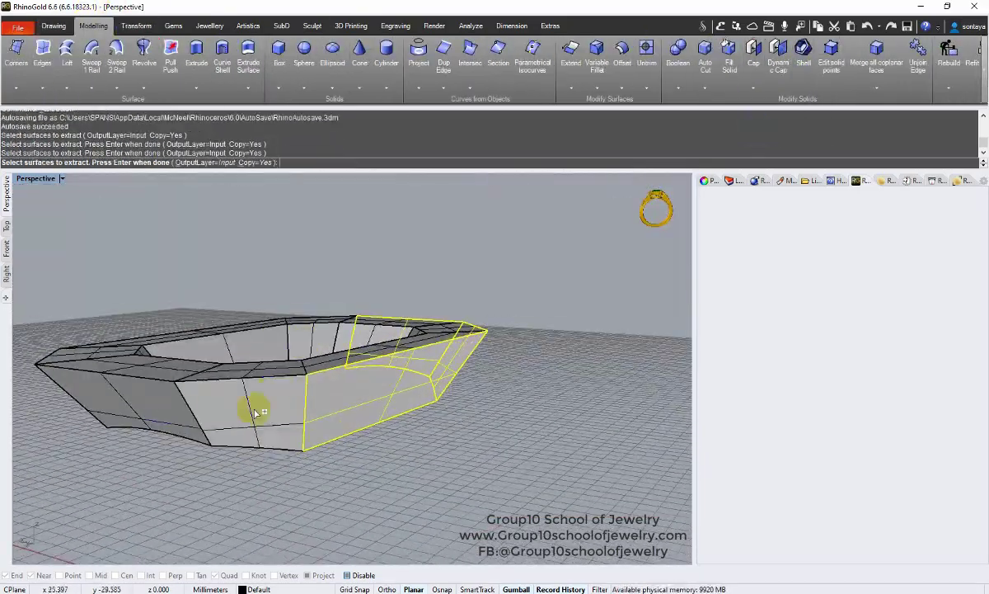
{"action": "left_click", "coordinate": [256, 411]}
{"action": "right_click_drag", "start_coordinate": [256, 411], "coordinate": [252, 375]}
{"action": "left_click", "coordinate": [239, 408]}
{"action": "right_click", "coordinate": [250, 374]}
- Delete the original solid rail and join the extracted outer faces into one open polysurface
{"action": "left_click", "coordinate": [240, 361]}
{"action": "key", "text": "Delete"}
{"action": "scroll", "coordinate": [244, 364], "scroll_direction": "down", "scroll_amount": 4}
{"action": "left_click_drag", "start_coordinate": [146, 290], "coordinate": [559, 451]}
{"action": "type", "text": "J"}
- Try to offset the joined faces 1 mm into a solid with all directions flipped, and undo it
{"action": "left_click", "coordinate": [622, 56]}
{"action": "left_click", "coordinate": [439, 163]}
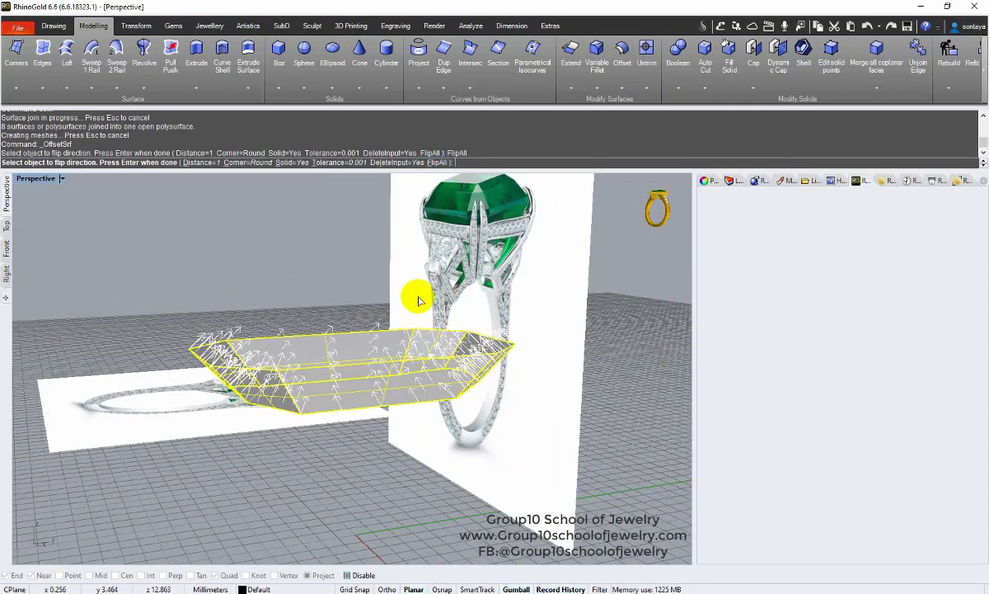
{"action": "right_click", "coordinate": [419, 300]}
{"action": "left_click", "coordinate": [241, 272]}
{"action": "right_click_drag", "start_coordinate": [241, 272], "coordinate": [482, 422]}
{"action": "key", "text": "ctrl+z"}
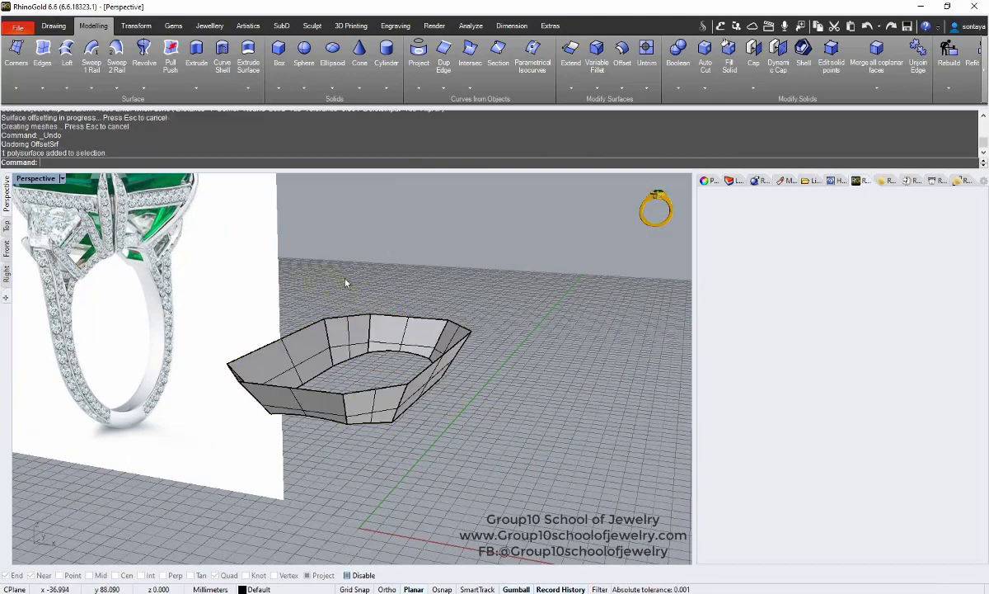
- Duplicate the upper and lower border curves of the joined rail surface
{"action": "left_click", "coordinate": [351, 325]}
{"action": "left_click", "coordinate": [450, 89]}
{"action": "left_click", "coordinate": [453, 131]}
{"action": "left_click", "coordinate": [409, 265]}
{"action": "right_click_drag", "start_coordinate": [404, 272], "coordinate": [338, 227]}
- Draw a straight line in the Front view along the rail's sloping side, extending beyond its upper and lower edges
{"action": "left_click", "coordinate": [7, 249]}
{"action": "right_click_drag", "start_coordinate": [363, 322], "coordinate": [278, 278]}
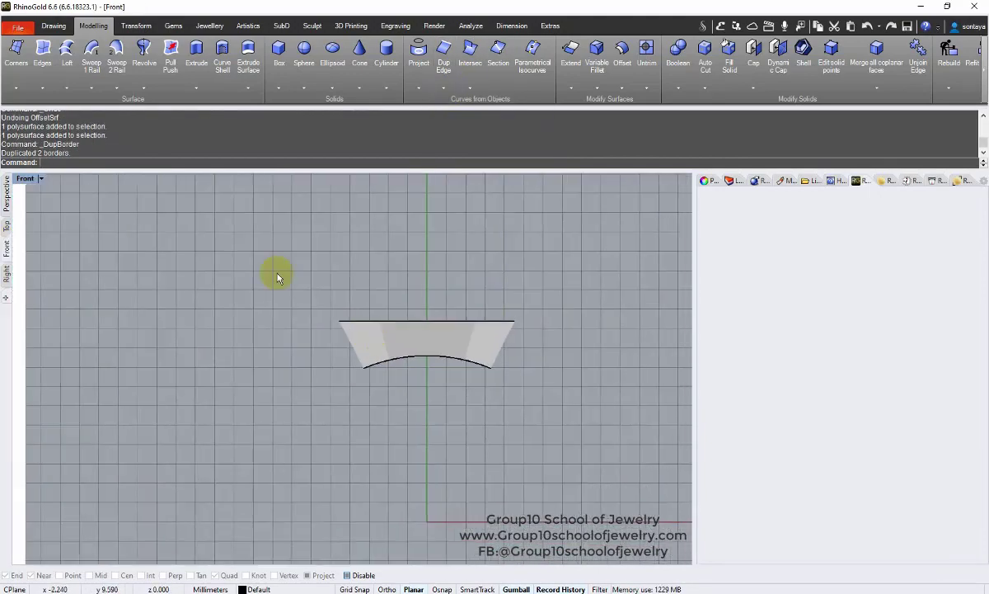
{"action": "left_click", "coordinate": [53, 25]}
{"action": "left_click", "coordinate": [14, 50]}
{"action": "scroll", "coordinate": [330, 289], "scroll_direction": "up", "scroll_amount": 3}
{"action": "left_click", "coordinate": [315, 281]}
{"action": "left_click", "coordinate": [412, 472]}
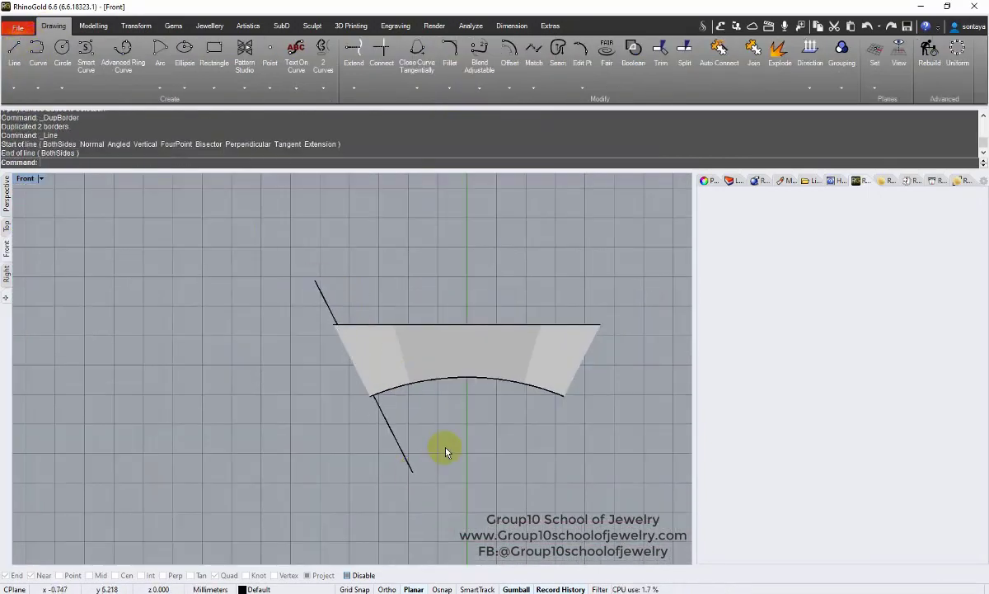
- Offset the sloping line 1 mm toward the rail's inside and adjust the line's position slightly
{"action": "left_click", "coordinate": [397, 441]}
{"action": "left_click_drag", "start_coordinate": [393, 347], "coordinate": [425, 361]}
{"action": "left_click", "coordinate": [509, 52]}
{"action": "type", "text": "1"}
{"action": "key", "text": "Return"}
{"action": "left_click", "coordinate": [412, 255]}
{"action": "left_click", "coordinate": [366, 318]}
{"action": "left_click_drag", "start_coordinate": [329, 293], "coordinate": [327, 295]}
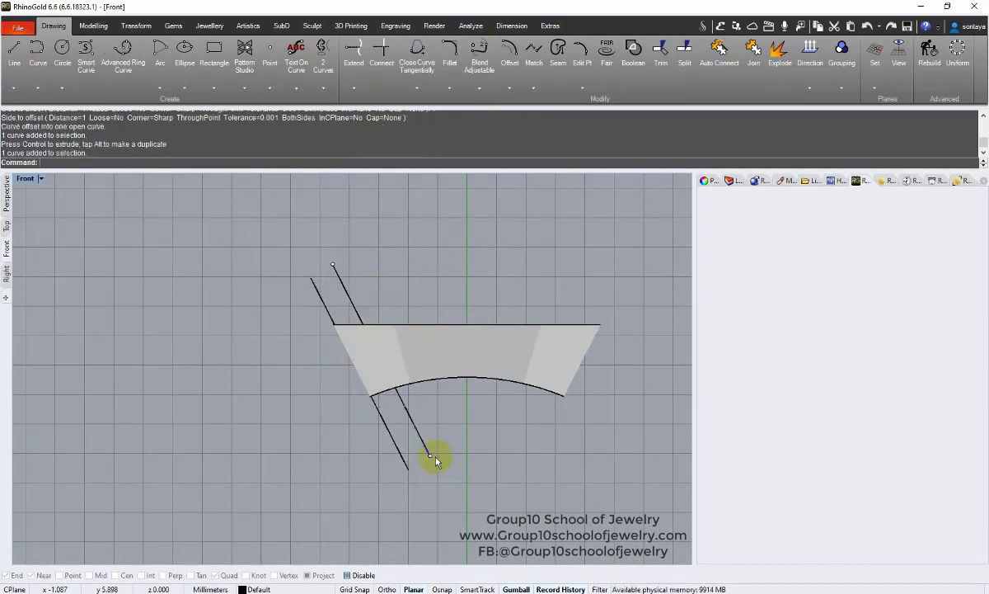
{"action": "left_click", "coordinate": [95, 27]}
{"action": "left_click", "coordinate": [143, 87]}
{"action": "left_click", "coordinate": [156, 105]}
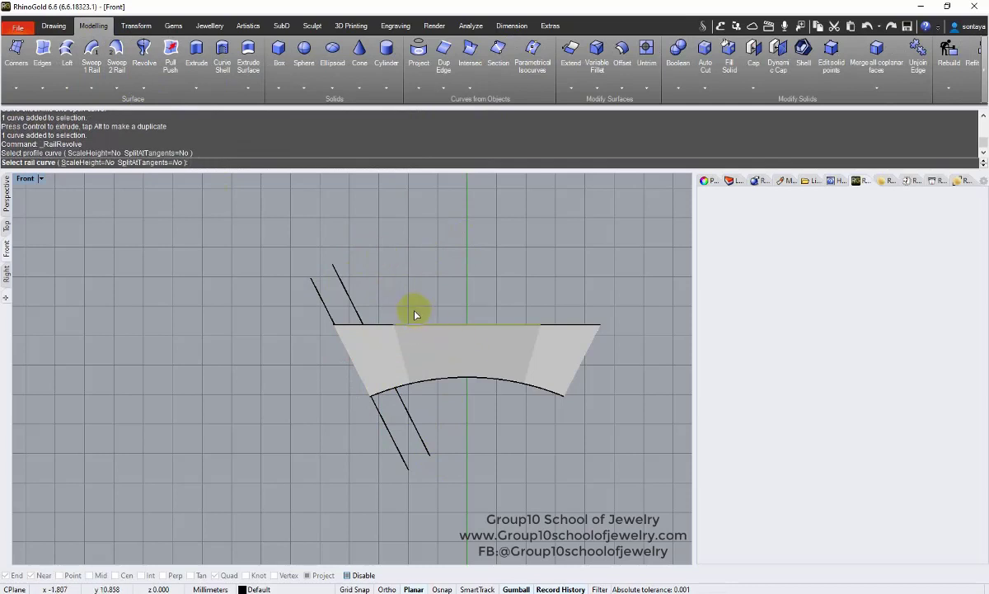
{"action": "key", "text": "Escape"}
{"action": "right_click", "coordinate": [412, 314]}
{"action": "left_click", "coordinate": [385, 325]}
{"action": "key", "text": "Escape"}
{"action": "right_click", "coordinate": [338, 284]}
{"action": "left_click", "coordinate": [336, 271]}
{"action": "key", "text": "Escape"}
{"action": "left_click_drag", "start_coordinate": [245, 301], "coordinate": [680, 363]}
{"action": "key", "text": "ctrl+j"}
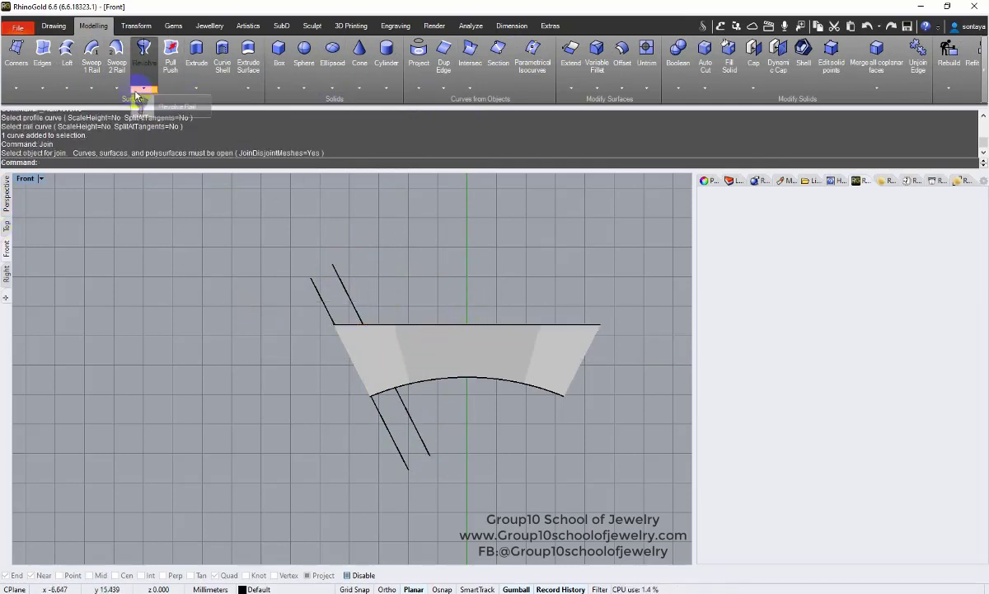
- Rail-revolve the inner sloping line along the rail's upper border curve about a vertical axis starting at 0
{"action": "left_click", "coordinate": [144, 107]}
{"action": "left_click", "coordinate": [353, 307]}
{"action": "key", "text": "Escape"}
{"action": "right_click", "coordinate": [374, 307]}
{"action": "left_click", "coordinate": [355, 308]}
{"action": "left_click", "coordinate": [407, 326]}
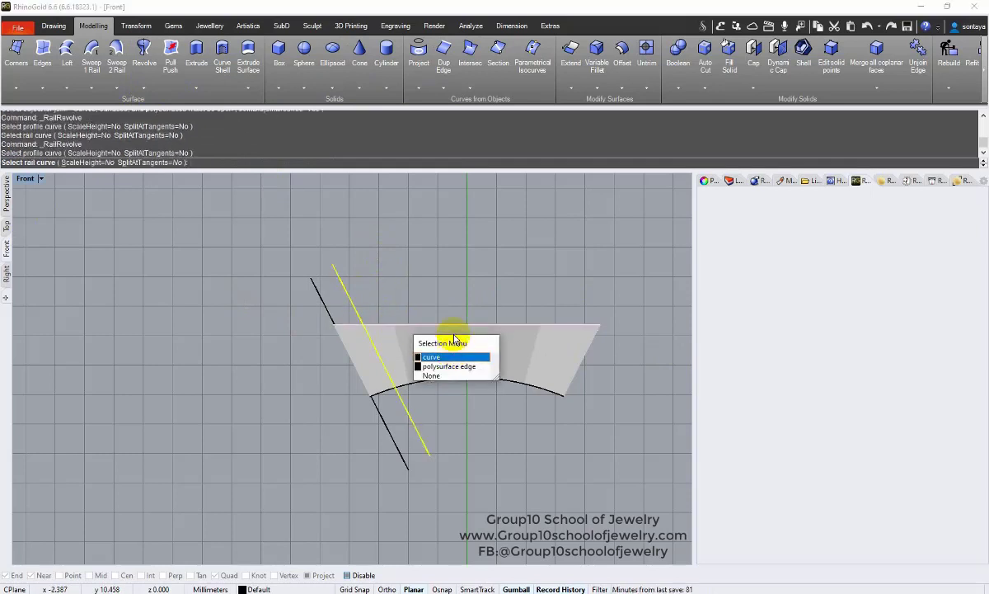
{"action": "left_click", "coordinate": [437, 356]}
{"action": "type", "text": "0"}
{"action": "key", "text": "Return"}
{"action": "left_click", "coordinate": [368, 246]}
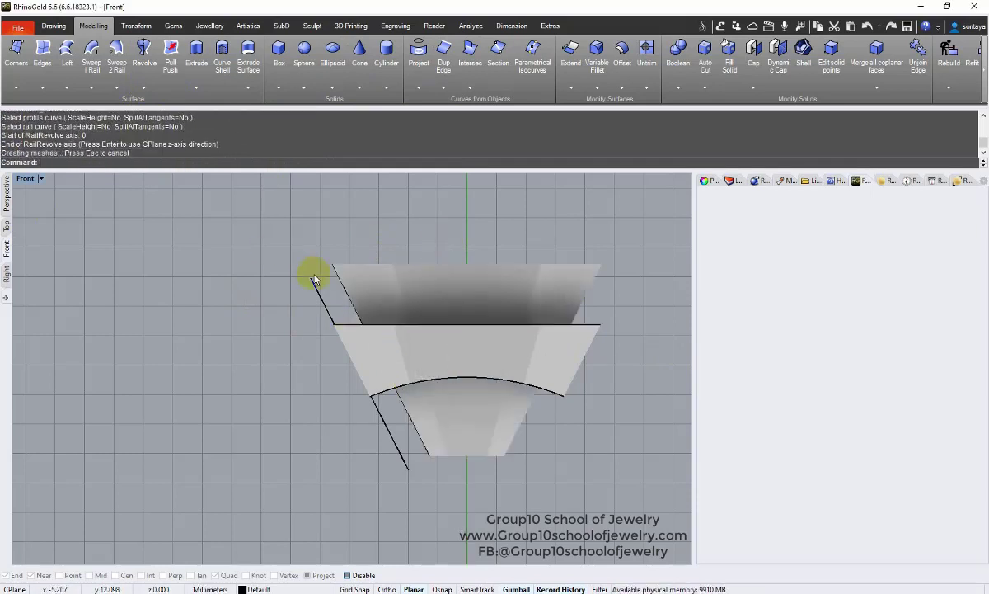
- Try to create a surface from corner points in the Right view, and undo it
{"action": "left_click", "coordinate": [334, 325]}
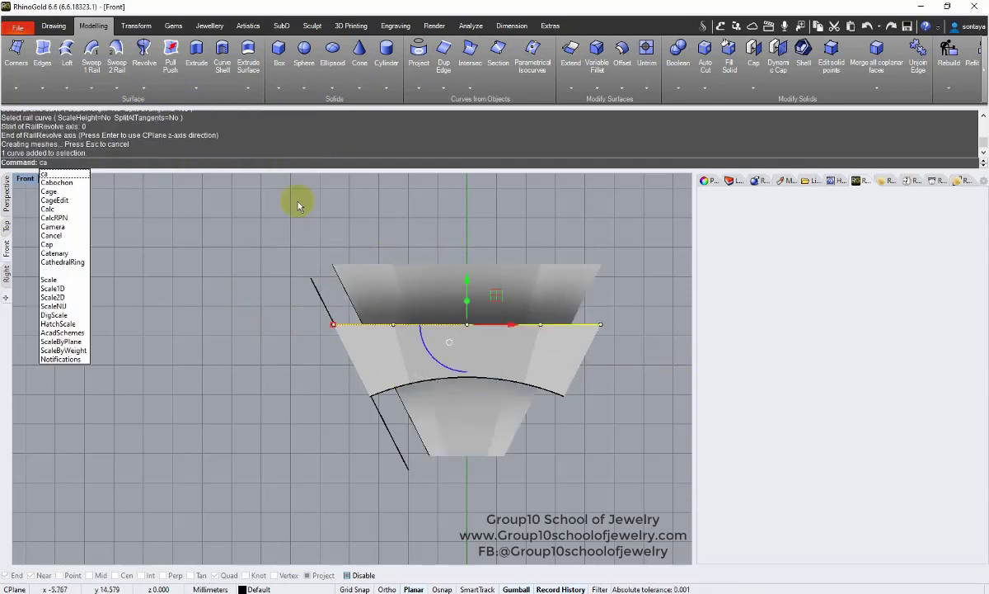
{"action": "left_click", "coordinate": [208, 224]}
{"action": "left_click", "coordinate": [7, 201]}
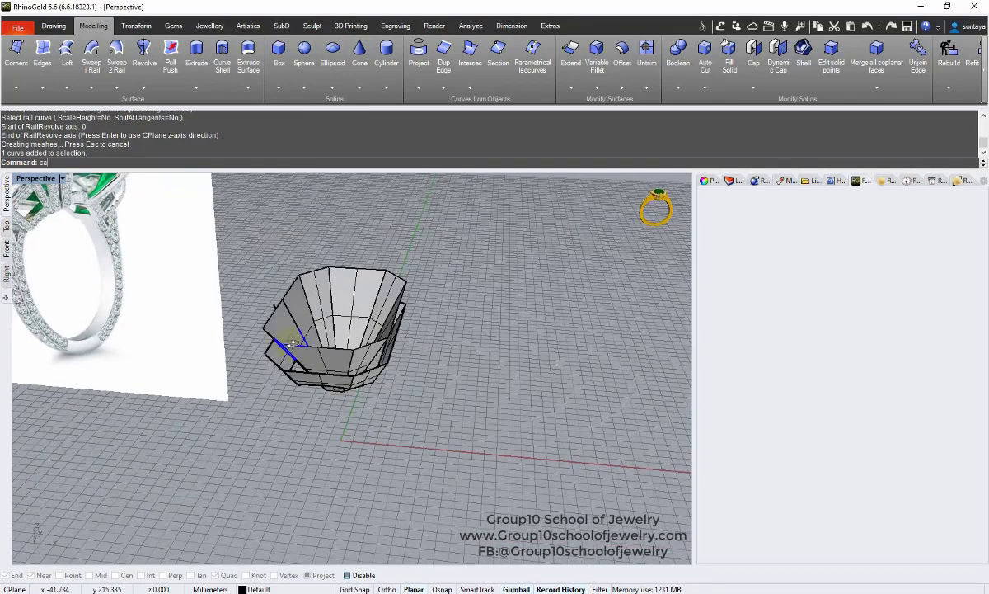
{"action": "right_click_drag", "start_coordinate": [247, 329], "coordinate": [222, 247]}
{"action": "left_click", "coordinate": [8, 272]}
{"action": "left_click", "coordinate": [15, 54]}
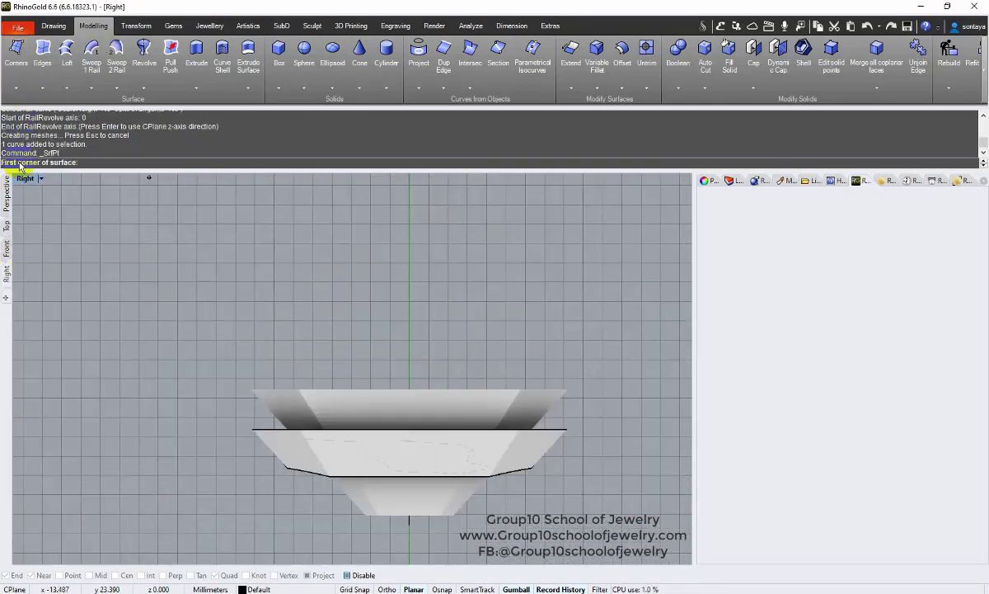
{"action": "left_click", "coordinate": [53, 26]}
{"action": "left_click", "coordinate": [157, 428]}
- Draw a horizontal line in the Right view level with the rail's upper edge and extending past both ends
{"action": "left_click", "coordinate": [14, 53]}
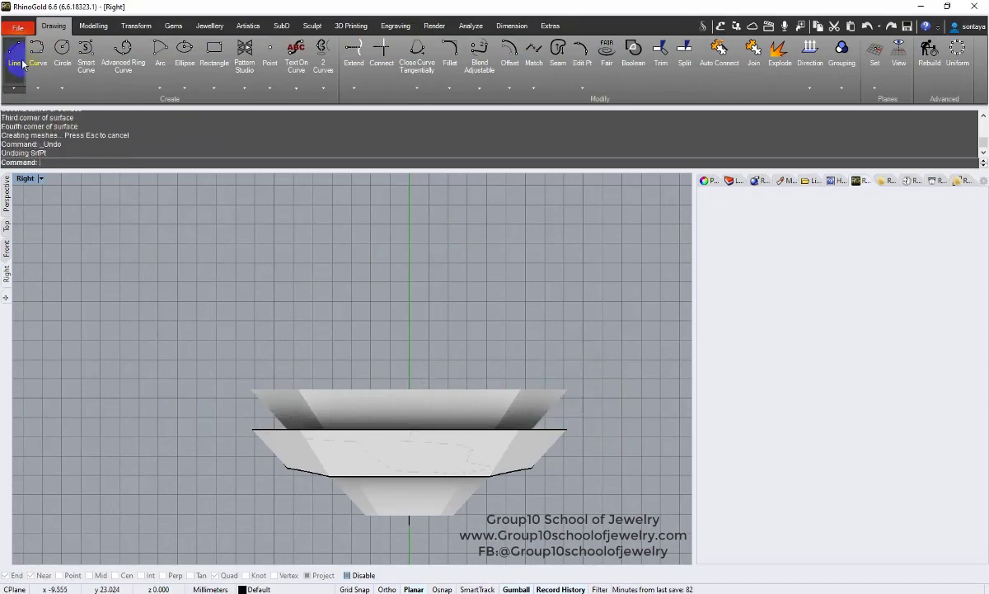
{"action": "left_click", "coordinate": [184, 428]}
{"action": "left_click", "coordinate": [620, 392]}
{"action": "left_click", "coordinate": [6, 195]}
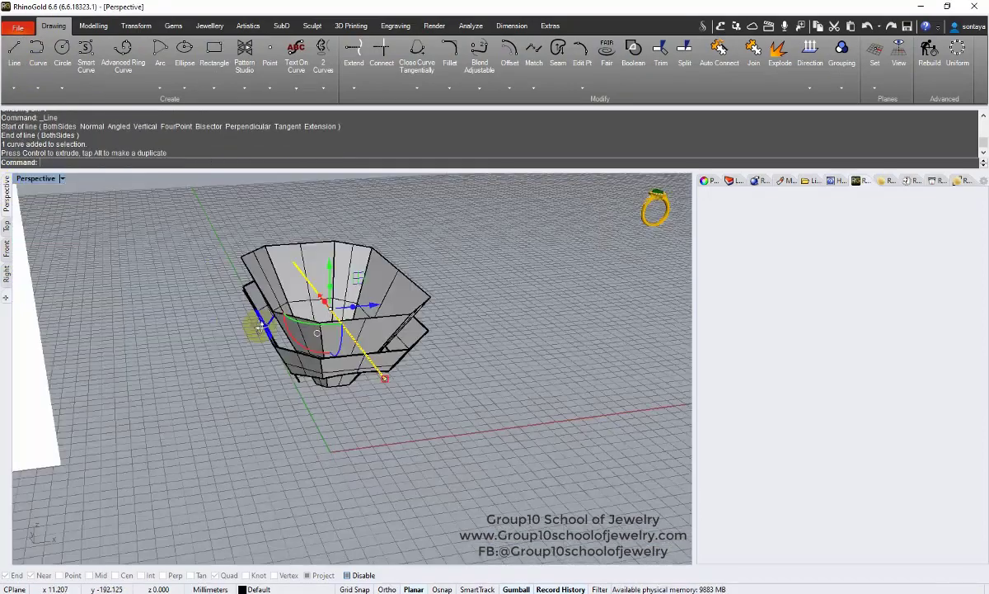
{"action": "right_click_drag", "start_coordinate": [256, 327], "coordinate": [363, 338]}
- Extrude the horizontal line to both sides into a flat plane reaching well past the rail
{"action": "type", "text": "q"}
{"action": "key", "text": "Return"}
{"action": "left_click", "coordinate": [113, 163]}
{"action": "left_click", "coordinate": [426, 463]}
{"action": "left_click", "coordinate": [504, 452]}
{"action": "left_click", "coordinate": [552, 441]}
{"action": "right_click_drag", "start_coordinate": [494, 470], "coordinate": [449, 323]}
- Draw a circle in the Front view centred at 0, sized to the rail's curved lower edge
{"action": "left_click", "coordinate": [63, 53]}
{"action": "left_click", "coordinate": [6, 244]}
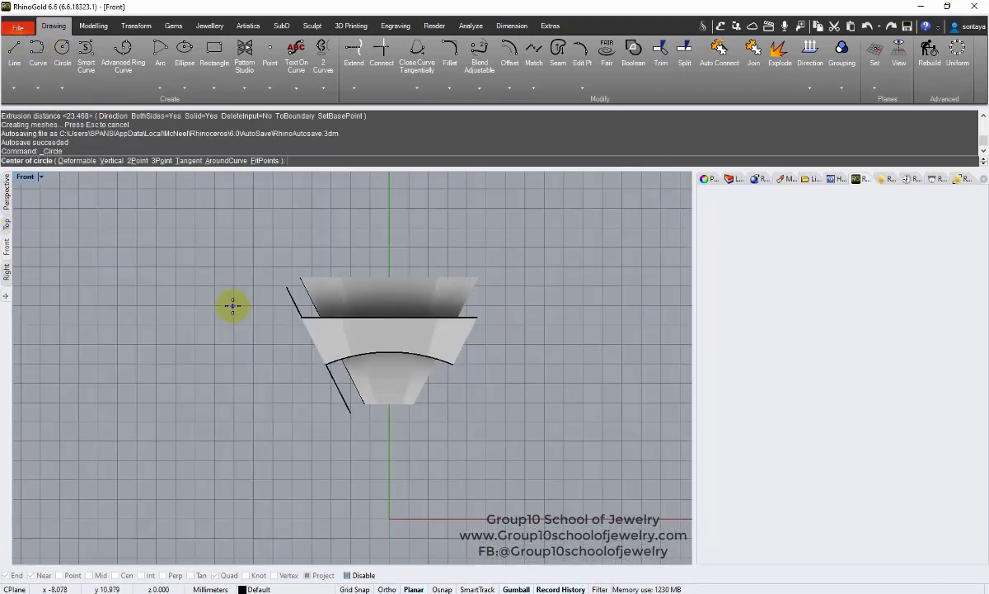
{"action": "type", "text": "0"}
{"action": "key", "text": "Return"}
{"action": "left_click", "coordinate": [245, 431]}
{"action": "left_click", "coordinate": [262, 408]}
{"action": "left_click", "coordinate": [6, 195]}
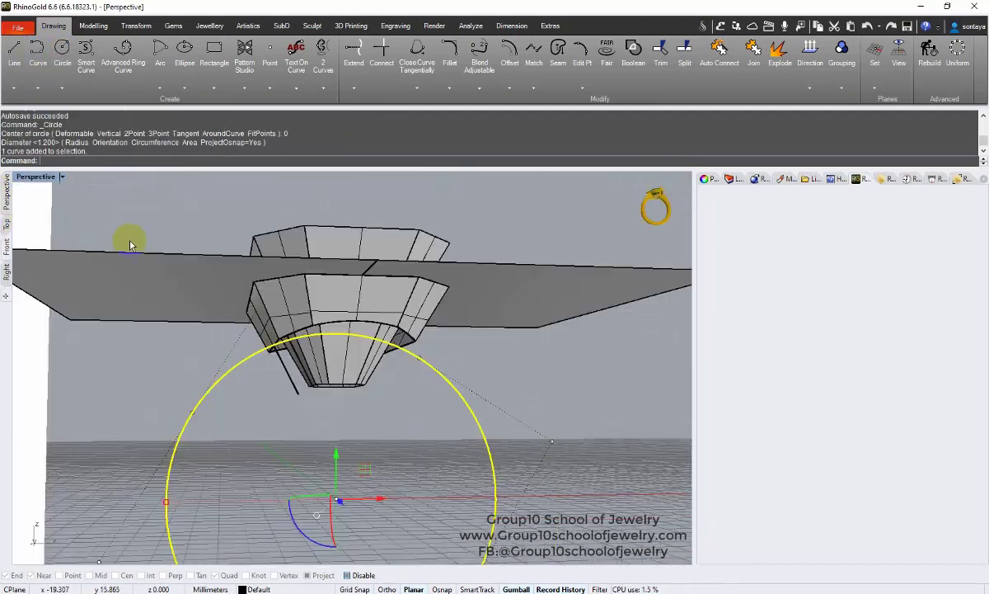
- Extrude the circle to both sides into an open tube running through the rail, without making it solid
{"action": "right_click_drag", "start_coordinate": [272, 309], "coordinate": [403, 365]}
{"action": "type", "text": "e"}
{"action": "key", "text": "Return"}
{"action": "type", "text": "s"}
{"action": "key", "text": "Return"}
{"action": "left_click", "coordinate": [459, 393]}
{"action": "right_click_drag", "start_coordinate": [504, 333], "coordinate": [449, 306]}
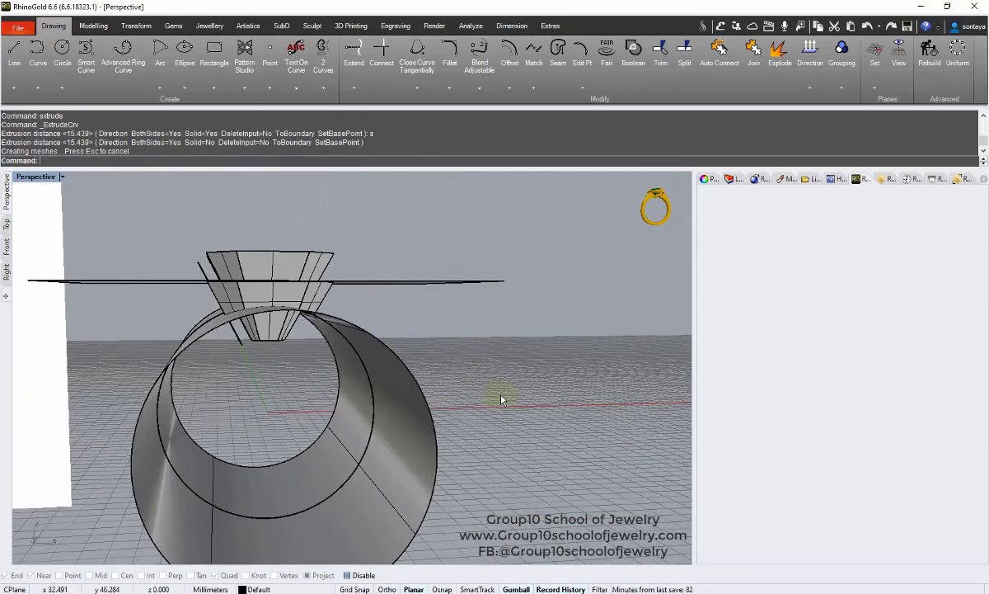
- Try to create a solid from the rail surfaces, flat plane and tube, and undo it together with the leftover deletions
{"action": "left_click_drag", "start_coordinate": [501, 399], "coordinate": [279, 268]}
{"action": "left_click", "coordinate": [94, 27]}
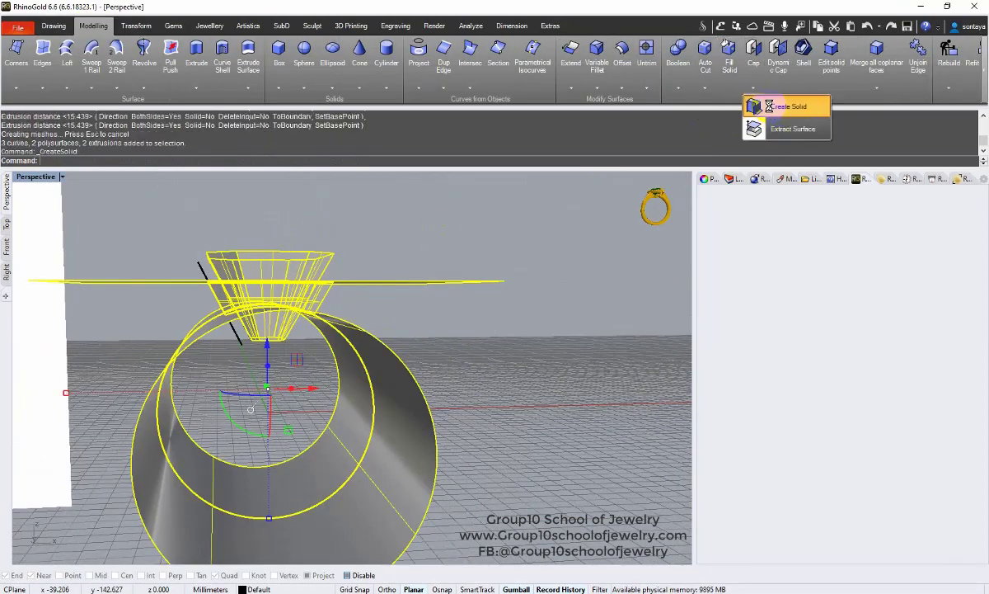
{"action": "left_click", "coordinate": [738, 106]}
{"action": "key", "text": "Delete"}
{"action": "right_click_drag", "start_coordinate": [376, 306], "coordinate": [368, 221]}
{"action": "left_click_drag", "start_coordinate": [412, 420], "coordinate": [329, 362]}
{"action": "key", "text": "Delete"}
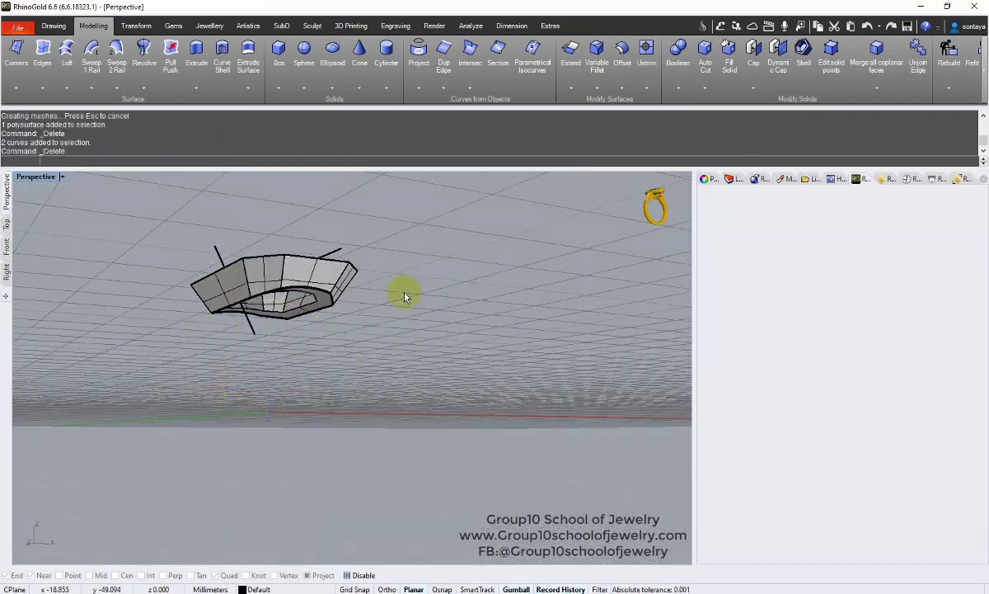
{"action": "right_click_drag", "start_coordinate": [344, 358], "coordinate": [380, 388]}
{"action": "key", "text": "ctrl+z"}
{"action": "scroll", "coordinate": [482, 360], "scroll_direction": "up", "scroll_amount": 3}
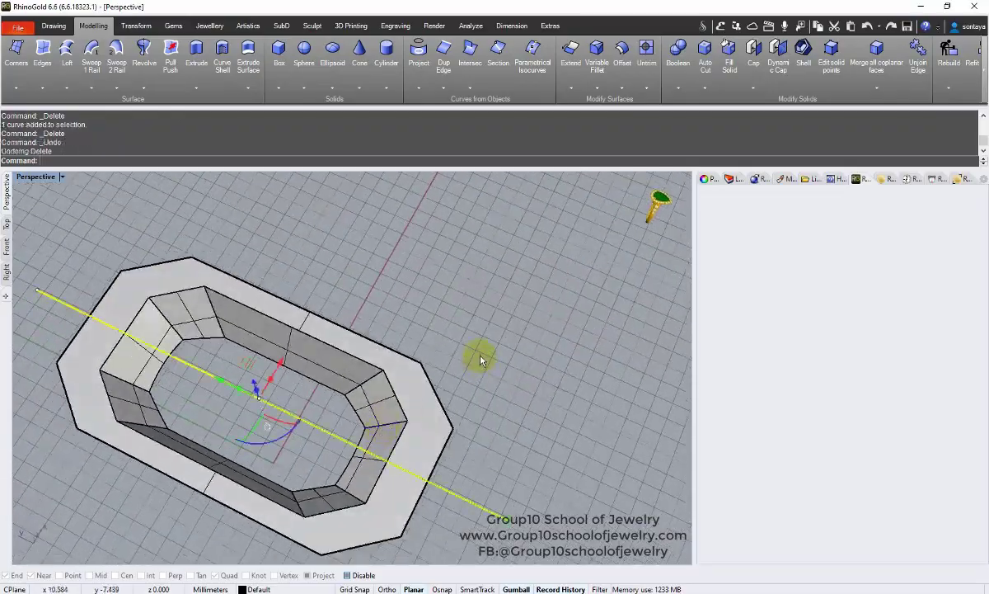
{"action": "right_click_drag", "start_coordinate": [482, 305], "coordinate": [355, 375]}
{"action": "key", "text": "ctrl+z"}
- Scale one of the rail's wall surfaces slightly in height so that it meets the flat plane
{"action": "scroll", "coordinate": [338, 329], "scroll_direction": "up", "scroll_amount": 4}
{"action": "left_click", "coordinate": [338, 320]}
{"action": "left_click", "coordinate": [230, 307]}
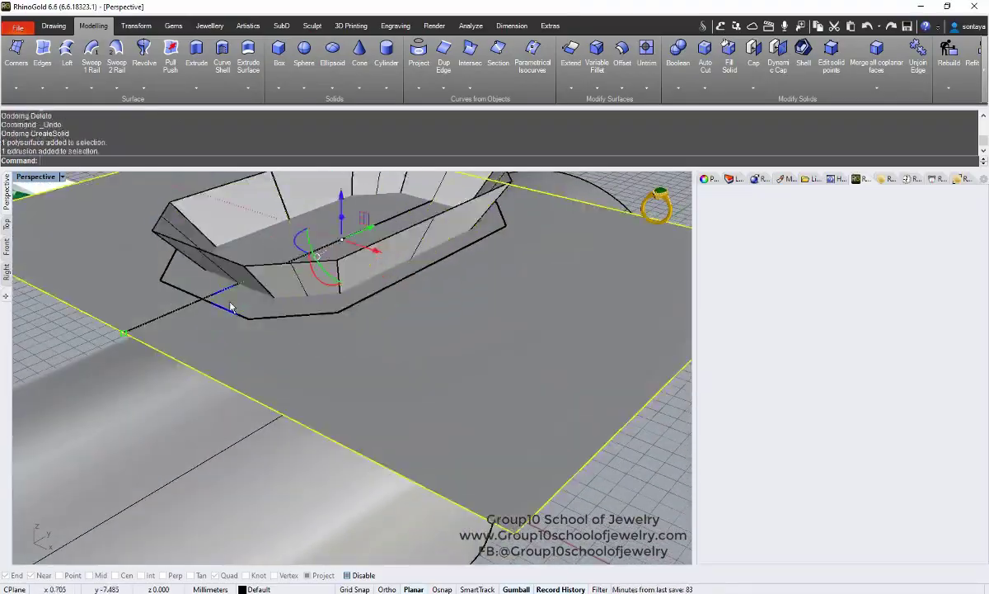
{"action": "scroll", "coordinate": [239, 313], "scroll_direction": "down", "scroll_amount": 3}
{"action": "right_click_drag", "start_coordinate": [239, 313], "coordinate": [351, 288]}
{"action": "left_click", "coordinate": [371, 304]}
{"action": "left_click", "coordinate": [479, 342], "text": "shift"}
{"action": "right_click_drag", "start_coordinate": [479, 342], "coordinate": [312, 303]}
{"action": "key", "text": "Escape"}
{"action": "scroll", "coordinate": [289, 329], "scroll_direction": "up", "scroll_amount": 2}
{"action": "left_click", "coordinate": [290, 329]}
{"action": "left_click_drag", "start_coordinate": [353, 379], "coordinate": [354, 368]}
{"action": "scroll", "coordinate": [356, 353], "scroll_direction": "down", "scroll_amount": 5}
- Create a solid from the rail surfaces, flat plane and tube, and delete the leftover piece
{"action": "left_click", "coordinate": [559, 436]}
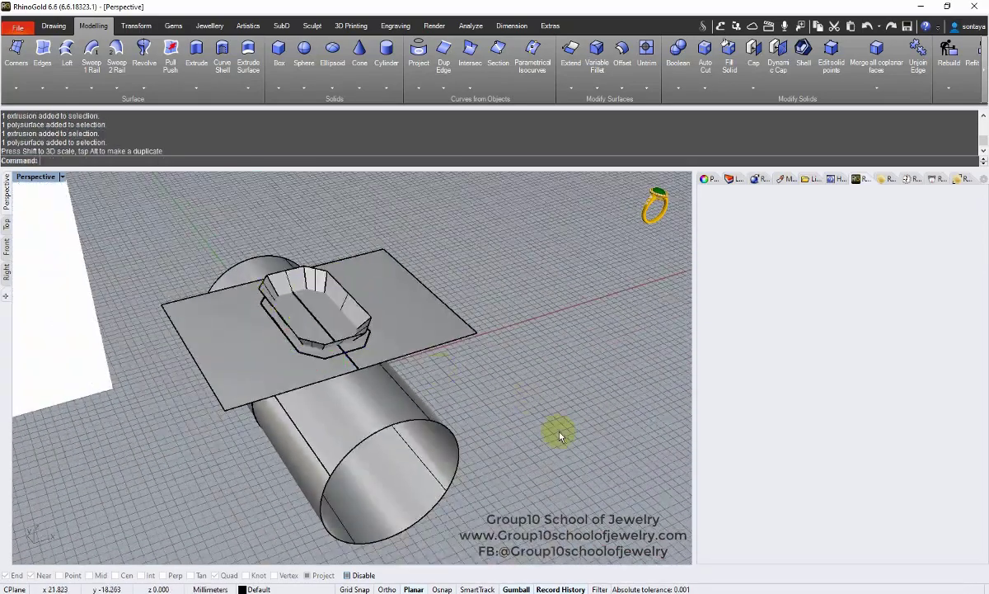
{"action": "left_click", "coordinate": [758, 90]}
{"action": "left_click", "coordinate": [767, 110]}
{"action": "left_click", "coordinate": [354, 351]}
{"action": "key", "text": "Delete"}
{"action": "right_click_drag", "start_coordinate": [445, 354], "coordinate": [444, 330]}
- Show all hidden objects and delete all the construction curves
{"action": "key", "text": "ctrl+alt+h"}
{"action": "middle_click", "coordinate": [450, 291]}
{"action": "left_click", "coordinate": [448, 258]}
{"action": "key", "text": "Delete"}
{"action": "right_click_drag", "start_coordinate": [497, 298], "coordinate": [564, 276]}
- Set the Perspective view to the Rendered display mode
{"action": "mouse_move", "coordinate": [651, 208]}
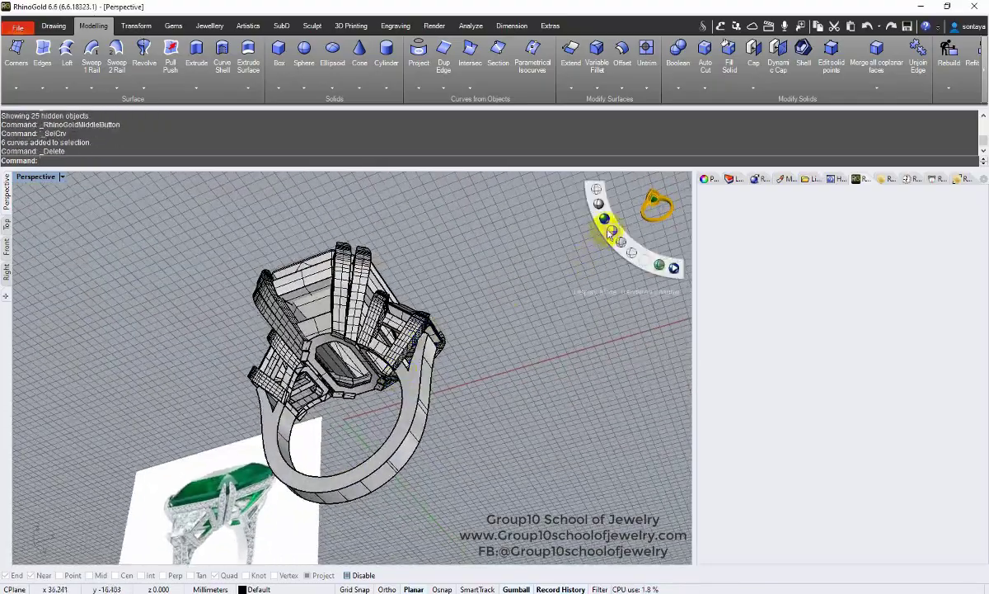
{"action": "left_click", "coordinate": [613, 231]}
{"action": "right_click_drag", "start_coordinate": [561, 362], "coordinate": [383, 317]}
{"action": "scroll", "coordinate": [383, 317], "scroll_direction": "up", "scroll_amount": 5}
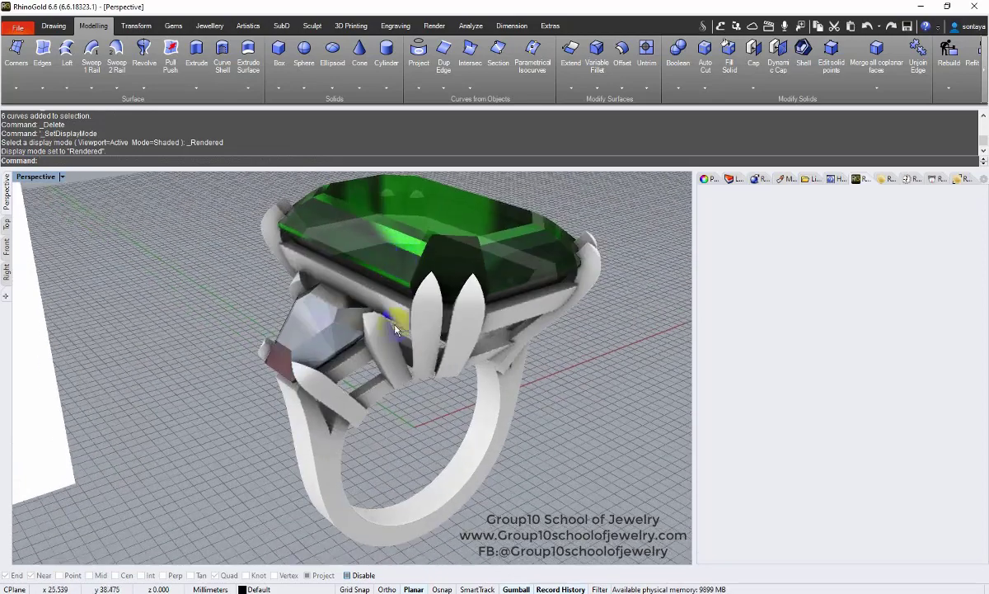
- Fillet the long outer edges of the paired centre-stone prongs with a radius of 0.1
{"action": "scroll", "coordinate": [418, 282], "scroll_direction": "up", "scroll_amount": 3}
{"action": "left_click", "coordinate": [439, 261]}
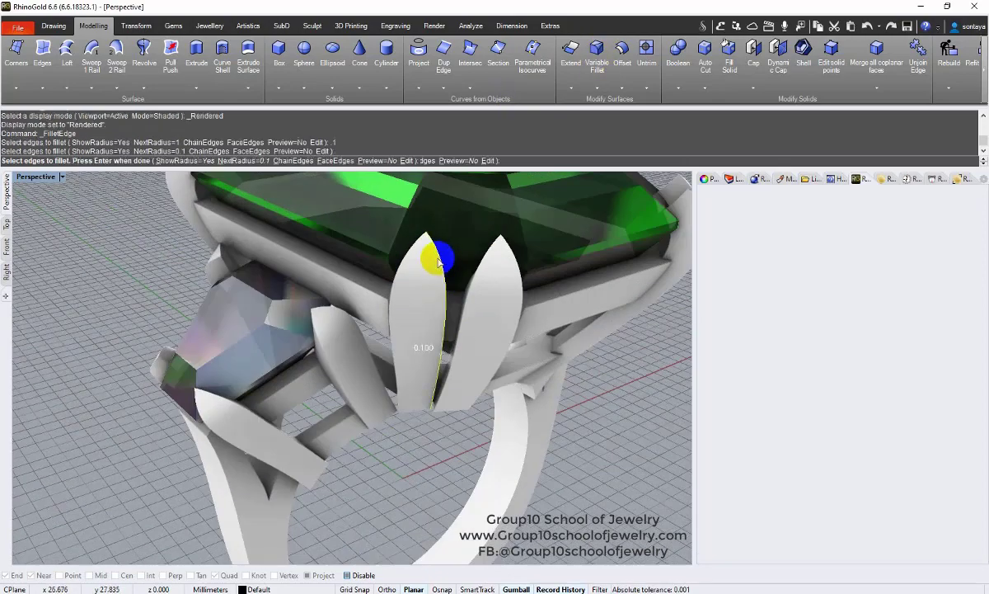
{"action": "left_click", "coordinate": [477, 276]}
{"action": "right_click", "coordinate": [471, 285]}
{"action": "right_click", "coordinate": [460, 312]}
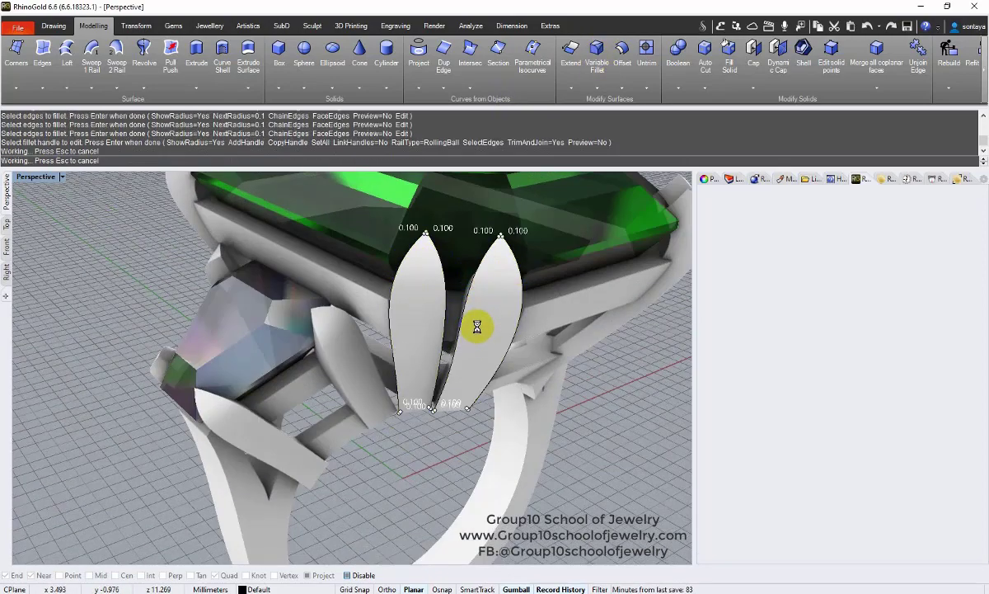
- Fillet both long edges of the side stone's inner prong with a radius of 0.1
{"action": "right_click", "coordinate": [363, 343]}
{"action": "left_click", "coordinate": [318, 353]}
{"action": "left_click", "coordinate": [360, 325]}
{"action": "right_click", "coordinate": [369, 319]}
{"action": "right_click", "coordinate": [380, 316]}
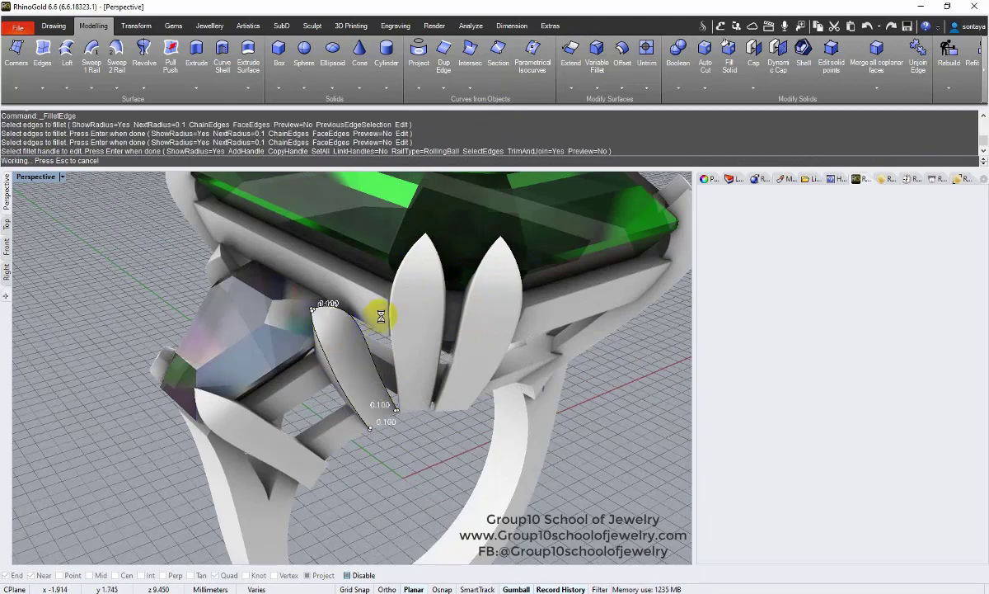
- Fillet both long edges of the side stone's outer prong, next to the shank, with a radius of 0.1
{"action": "right_click", "coordinate": [363, 331]}
{"action": "left_click", "coordinate": [254, 422]}
{"action": "left_click", "coordinate": [248, 453]}
{"action": "right_click", "coordinate": [260, 450]}
{"action": "right_click", "coordinate": [288, 433]}
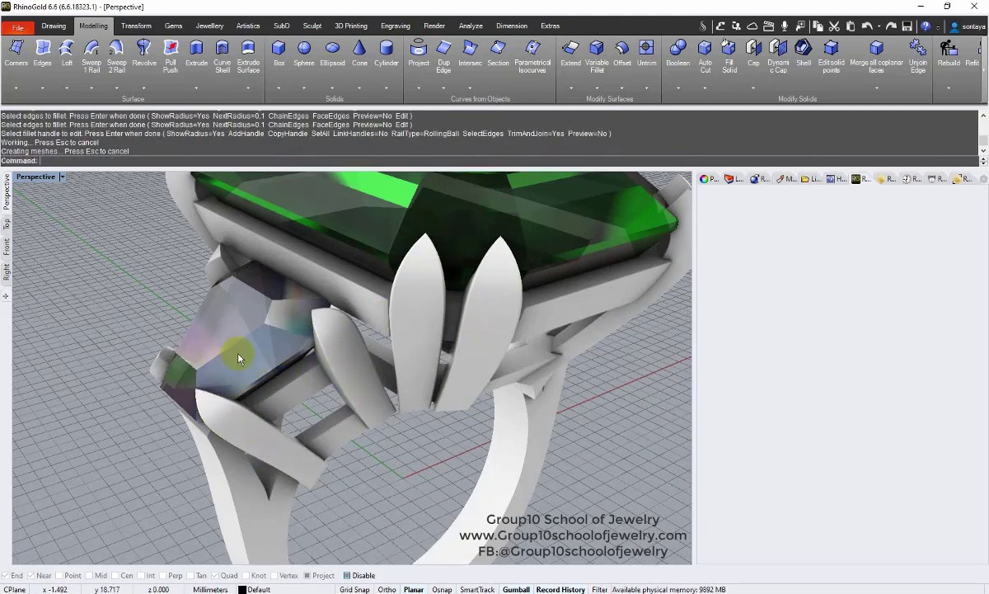
- Fillet the outer edges of the ring shank with a radius of 0.1
{"action": "right_click", "coordinate": [350, 278]}
{"action": "scroll", "coordinate": [350, 279], "scroll_direction": "down", "scroll_amount": 5}
{"action": "right_click_drag", "start_coordinate": [350, 279], "coordinate": [336, 235]}
{"action": "left_click", "coordinate": [276, 384]}
{"action": "left_click", "coordinate": [271, 380]}
{"action": "left_click", "coordinate": [260, 385]}
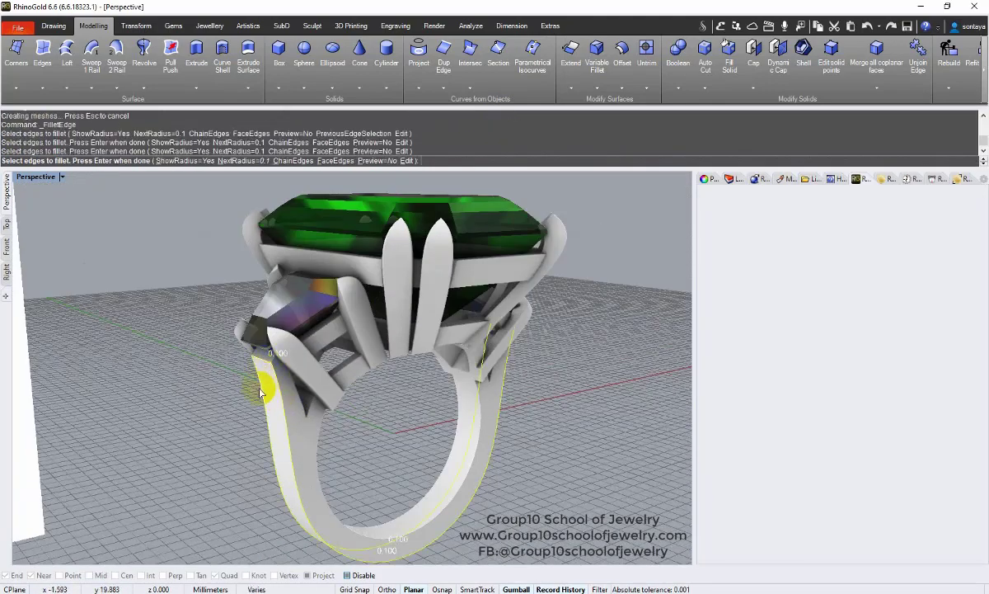
{"action": "right_click_drag", "start_coordinate": [259, 385], "coordinate": [496, 377]}
{"action": "right_click_drag", "start_coordinate": [328, 452], "coordinate": [397, 458]}
{"action": "right_click_drag", "start_coordinate": [338, 338], "coordinate": [385, 375]}
{"action": "right_click", "coordinate": [481, 384]}
{"action": "right_click", "coordinate": [481, 385]}
- Select all gems and hide them, along with the remaining side stone body
{"action": "middle_click", "coordinate": [385, 375]}
{"action": "left_click", "coordinate": [385, 375]}
{"action": "left_click", "coordinate": [600, 192]}
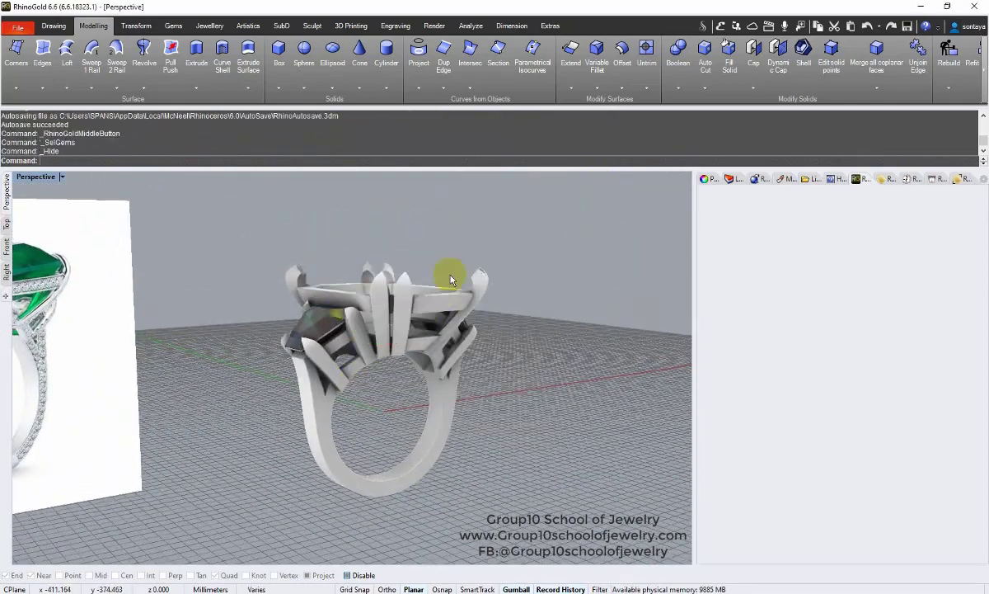
{"action": "left_click", "coordinate": [331, 320]}
{"action": "left_click", "coordinate": [377, 353]}
{"action": "left_click", "coordinate": [600, 191]}
- Isolate the centre and side setting rails by hiding all the other objects
{"action": "right_click_drag", "start_coordinate": [413, 207], "coordinate": [361, 254]}
{"action": "left_click", "coordinate": [354, 284]}
{"action": "left_click", "coordinate": [297, 410], "text": "shift"}
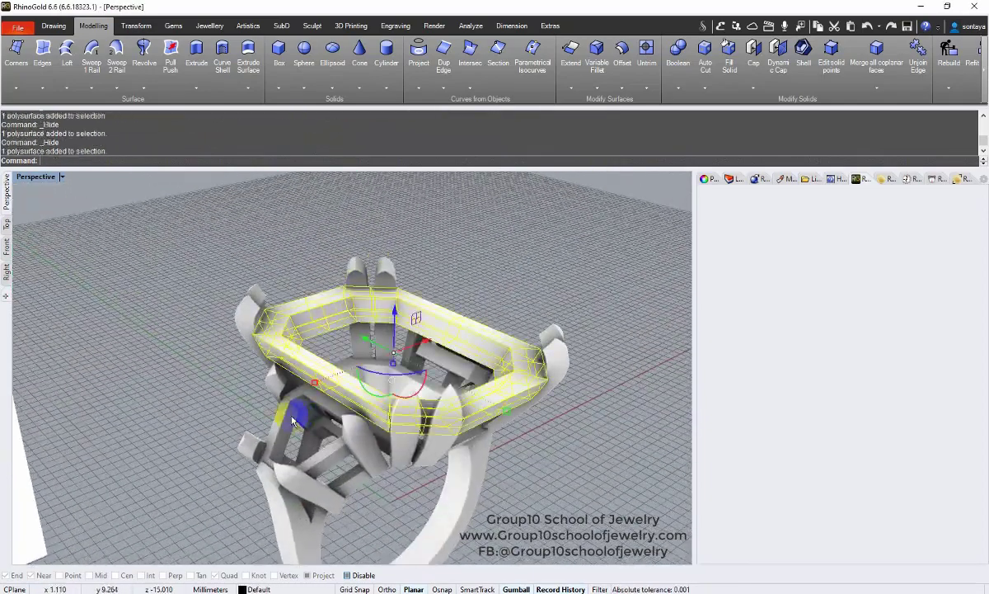
{"action": "left_click", "coordinate": [306, 422], "text": "shift"}
{"action": "right_click_drag", "start_coordinate": [375, 329], "coordinate": [393, 375]}
{"action": "left_click", "coordinate": [393, 375], "text": "shift"}
{"action": "left_click", "coordinate": [461, 357], "text": "shift"}
{"action": "left_click", "coordinate": [611, 230]}
- Try to fillet the upper centre rail's outer top and bottom edges with a radius of 0.1, and undo it
{"action": "left_click", "coordinate": [598, 56]}
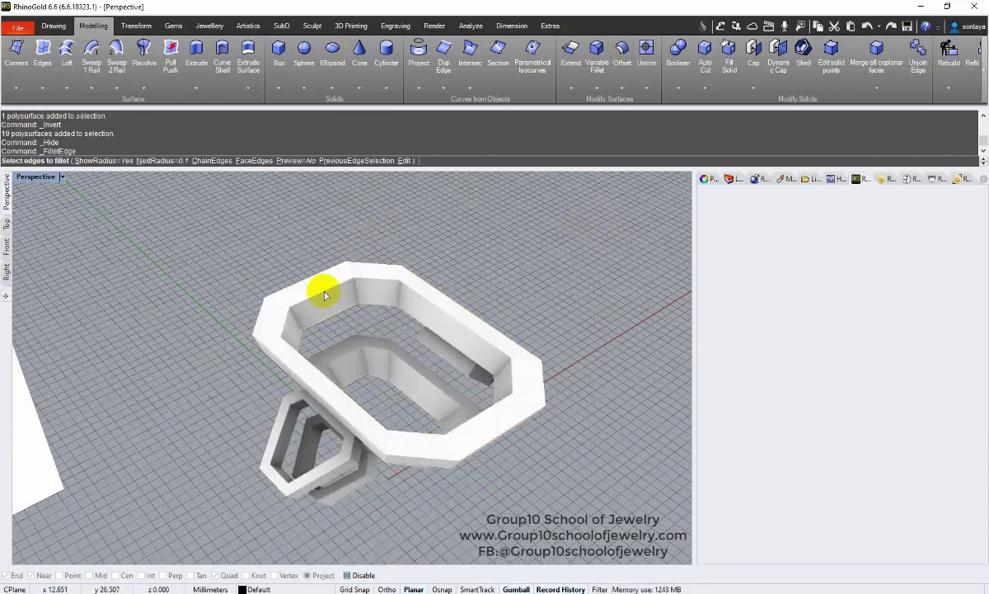
{"action": "left_click", "coordinate": [322, 273]}
{"action": "left_click", "coordinate": [371, 264]}
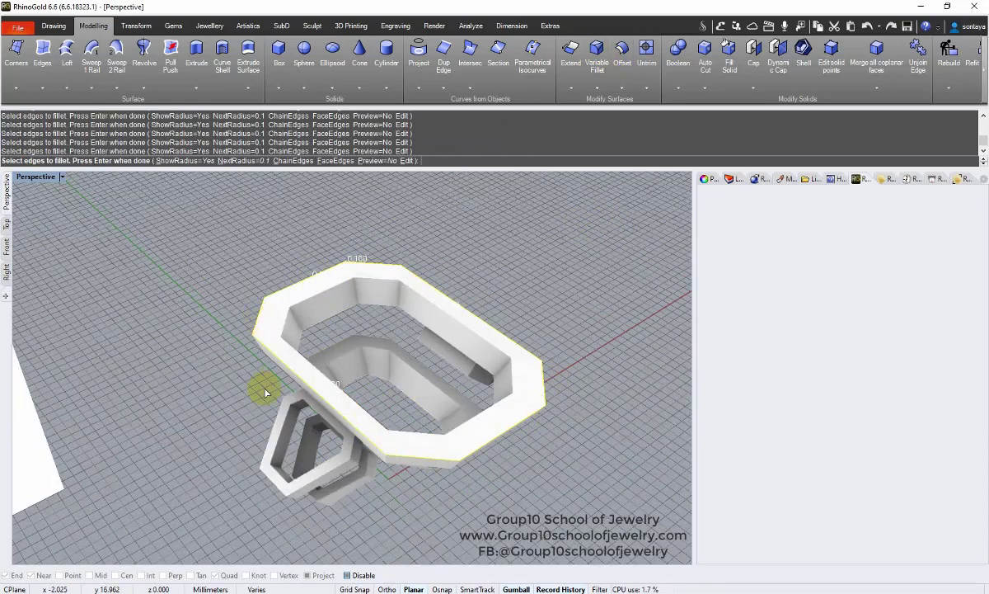
{"action": "right_click_drag", "start_coordinate": [265, 394], "coordinate": [454, 375]}
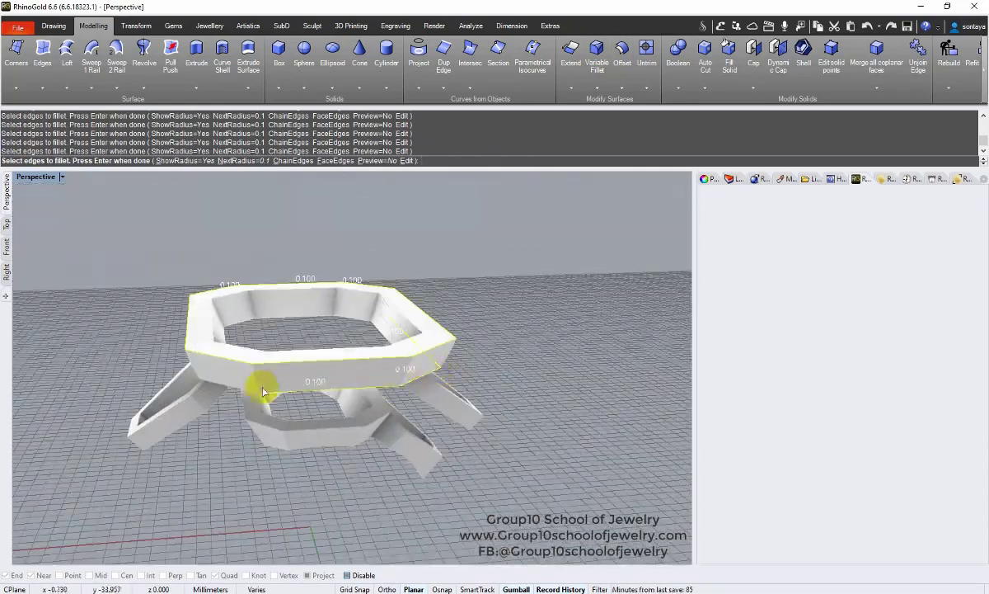
{"action": "left_click", "coordinate": [249, 389]}
{"action": "right_click_drag", "start_coordinate": [249, 389], "coordinate": [322, 387]}
{"action": "left_click", "coordinate": [150, 377]}
{"action": "right_click_drag", "start_coordinate": [150, 378], "coordinate": [223, 386]}
{"action": "left_click", "coordinate": [175, 411]}
{"action": "right_click_drag", "start_coordinate": [88, 396], "coordinate": [293, 410]}
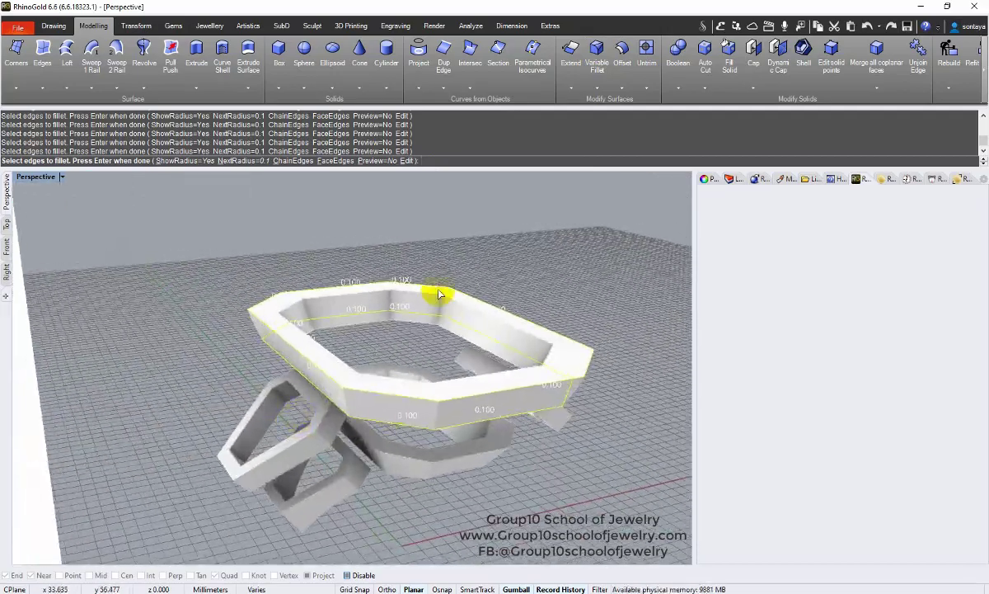
{"action": "right_click", "coordinate": [448, 239]}
{"action": "right_click", "coordinate": [448, 239]}
{"action": "right_click_drag", "start_coordinate": [447, 264], "coordinate": [380, 272]}
{"action": "scroll", "coordinate": [424, 300], "scroll_direction": "up", "scroll_amount": 3}
{"action": "scroll", "coordinate": [422, 320], "scroll_direction": "down", "scroll_amount": 5}
{"action": "key", "text": "ctrl+z"}
- Fillet all edges of the upper centre rail with a radius of 0.05
{"action": "scroll", "coordinate": [422, 322], "scroll_direction": "down", "scroll_amount": 6}
{"action": "left_click", "coordinate": [596, 87]}
{"action": "left_click", "coordinate": [610, 127]}
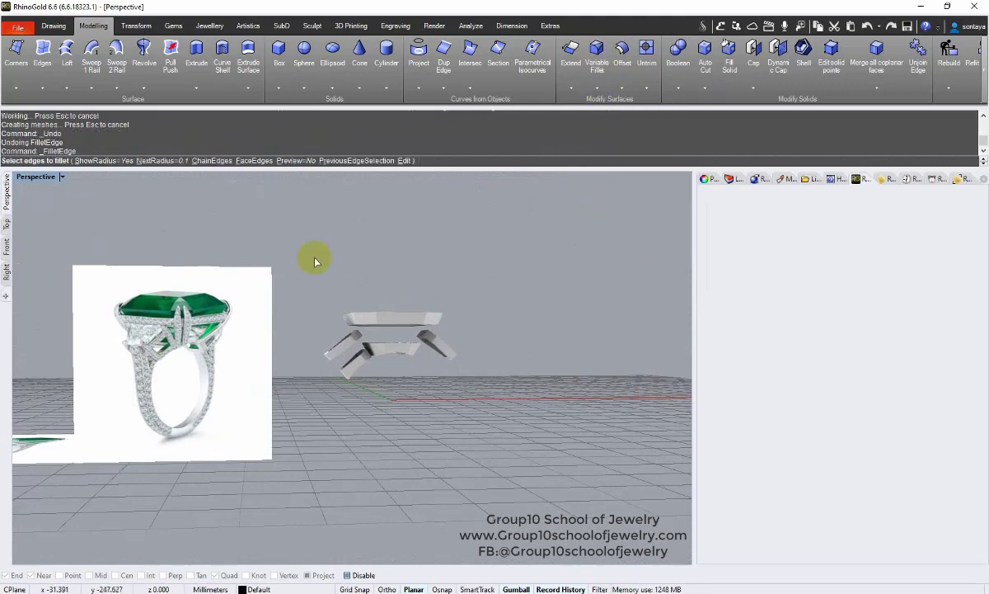
{"action": "type", "text": ".05"}
{"action": "key", "text": "Return"}
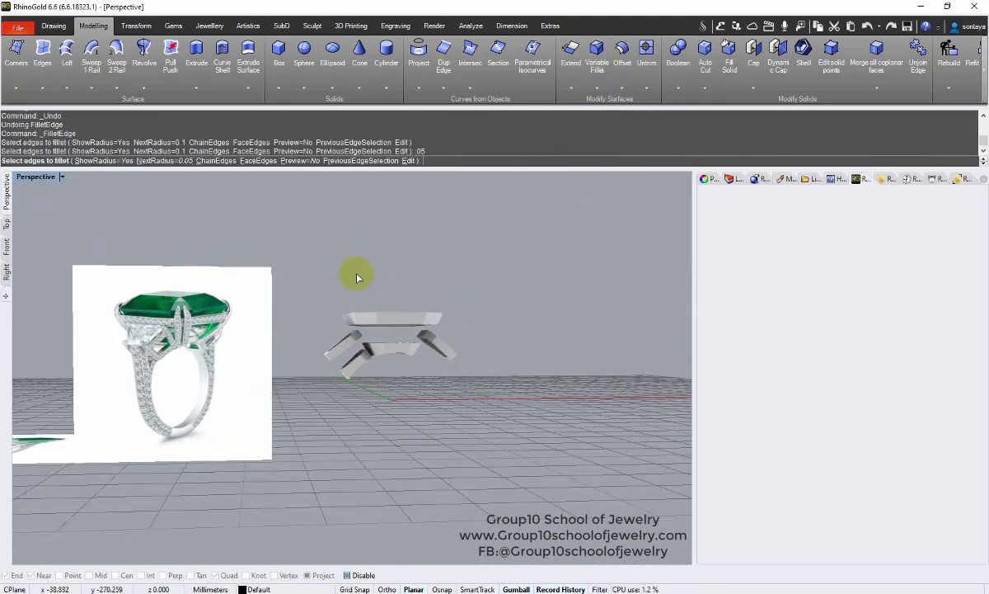
{"action": "left_click_drag", "start_coordinate": [324, 269], "coordinate": [477, 330]}
{"action": "right_click", "coordinate": [510, 283]}
{"action": "right_click", "coordinate": [506, 274]}
{"action": "scroll", "coordinate": [384, 338], "scroll_direction": "up", "scroll_amount": 4}
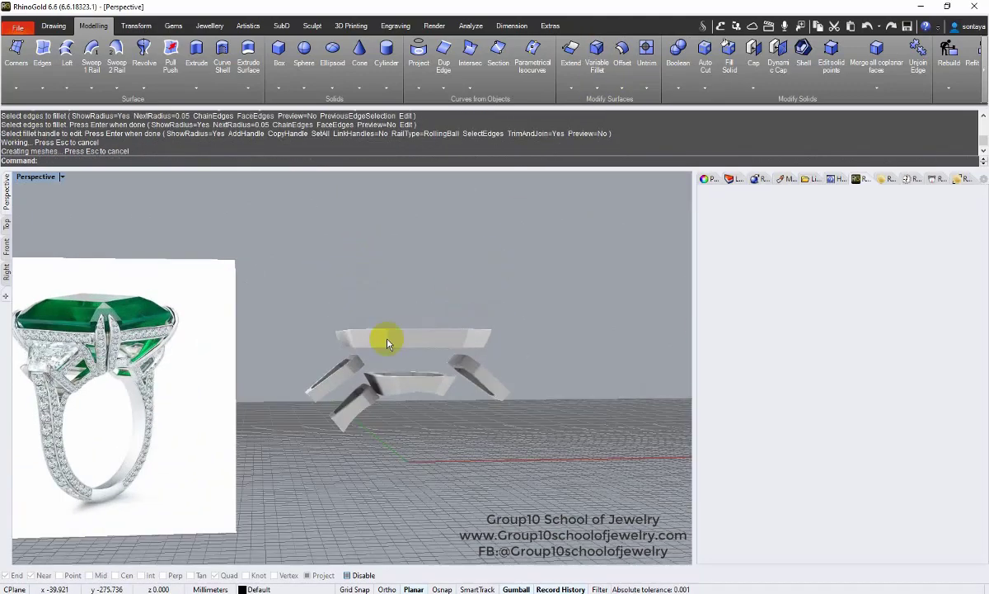
- Fillet all edges of the single upper side rail opposite the rail pair with a radius of 0.05
{"action": "scroll", "coordinate": [374, 309], "scroll_direction": "up", "scroll_amount": 5}
{"action": "right_click_drag", "start_coordinate": [413, 354], "coordinate": [487, 367]}
{"action": "scroll", "coordinate": [375, 314], "scroll_direction": "down", "scroll_amount": 5}
{"action": "right_click", "coordinate": [455, 343]}
{"action": "left_click_drag", "start_coordinate": [571, 433], "coordinate": [570, 429]}
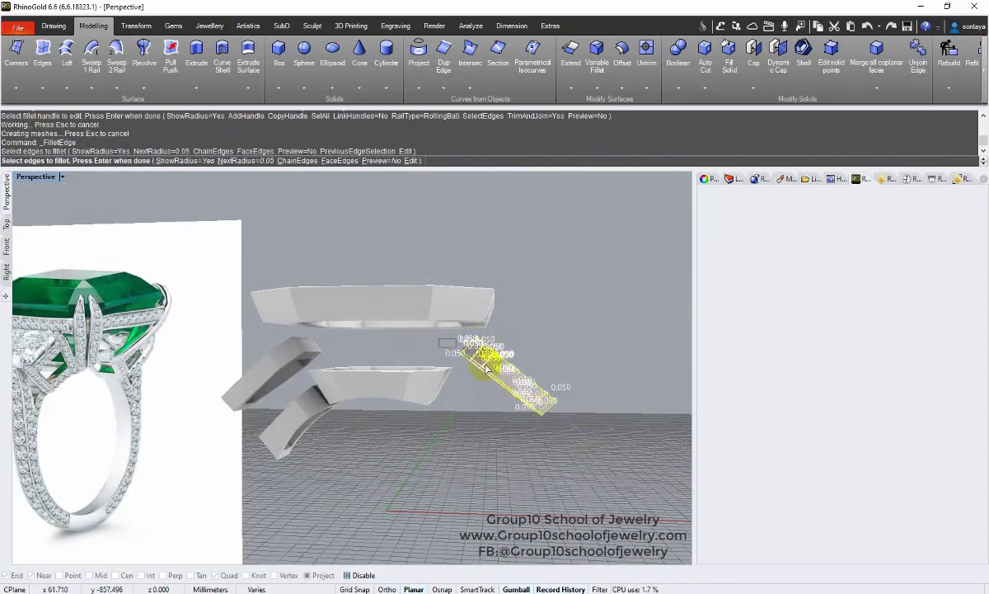
{"action": "right_click", "coordinate": [453, 380]}
{"action": "right_click", "coordinate": [559, 332]}
- Delete the two unfilleted side rails on the opposite side of the centre setting
{"action": "right_click_drag", "start_coordinate": [559, 331], "coordinate": [472, 365]}
{"action": "left_click", "coordinate": [307, 367]}
{"action": "left_click", "coordinate": [323, 419], "text": "shift"}
{"action": "key", "text": "Delete"}
- Bring the remaining side's hidden lower rail into view with the other rails by swapping hidden and visible objects
{"action": "left_click", "coordinate": [622, 241]}
{"action": "left_click", "coordinate": [472, 364]}
{"action": "left_click", "coordinate": [598, 191]}
{"action": "left_click", "coordinate": [622, 241]}
- Hide the upper centre rail and upper side rail, and lock the lower side rail
{"action": "right_click_drag", "start_coordinate": [486, 323], "coordinate": [466, 313]}
{"action": "left_click", "coordinate": [468, 326]}
{"action": "left_click", "coordinate": [438, 253], "text": "shift"}
{"action": "left_click", "coordinate": [598, 190]}
{"action": "left_click", "coordinate": [459, 352]}
{"action": "left_click", "coordinate": [632, 252]}
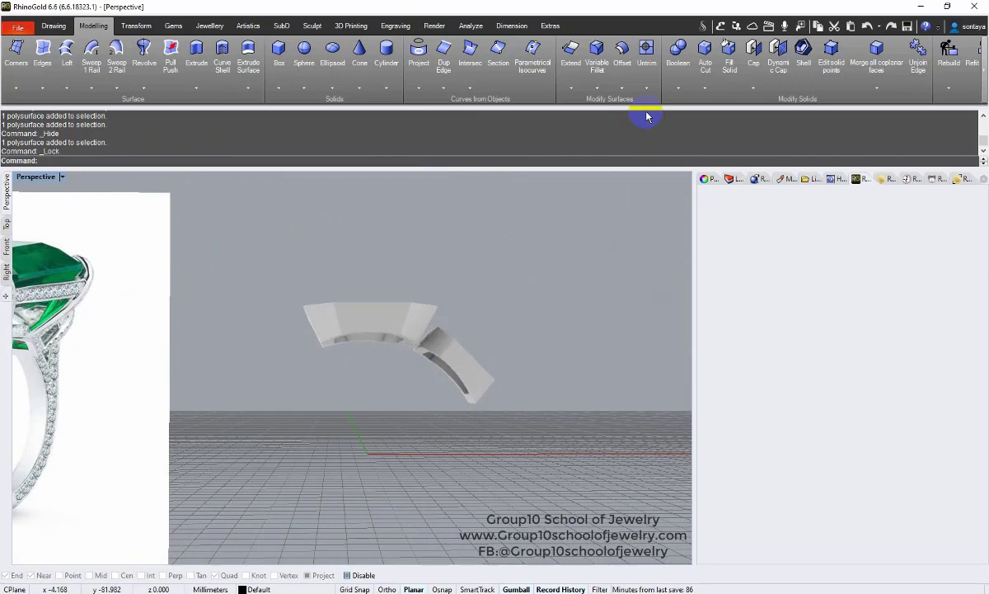
- Fillet all edges of the lower centre rail with a radius of 0.05
{"action": "left_click", "coordinate": [600, 59]}
{"action": "left_click_drag", "start_coordinate": [268, 376], "coordinate": [495, 280]}
{"action": "right_click", "coordinate": [500, 292]}
{"action": "right_click", "coordinate": [503, 278]}
{"action": "right_click_drag", "start_coordinate": [503, 278], "coordinate": [458, 308]}
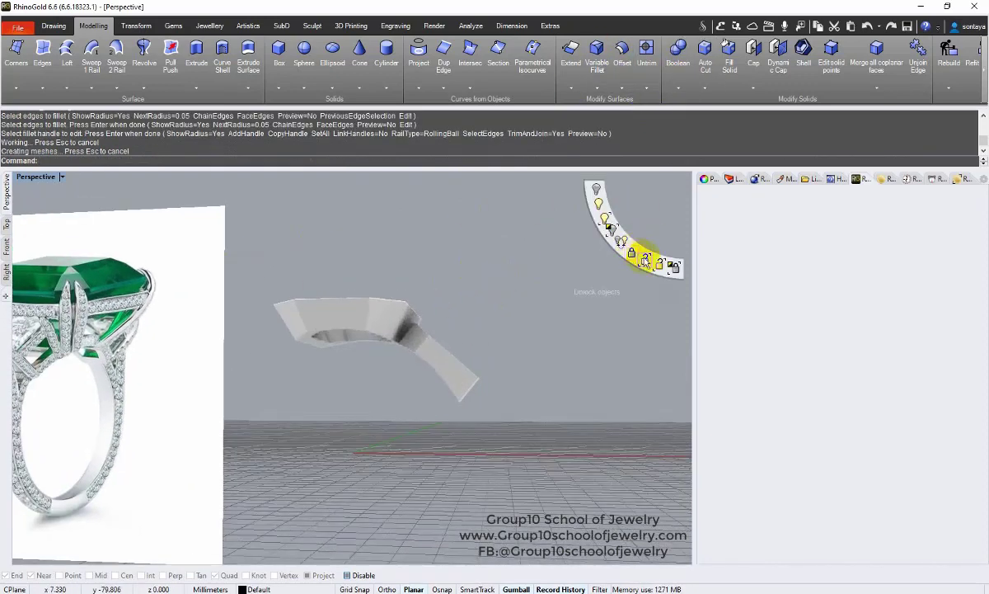
- Unlock and isolate the lower side rail, and fillet all its edges with a radius of 0.05
{"action": "left_click", "coordinate": [645, 261]}
{"action": "left_click", "coordinate": [353, 315]}
{"action": "left_click", "coordinate": [597, 191]}
{"action": "left_click", "coordinate": [596, 51]}
{"action": "left_click_drag", "start_coordinate": [375, 417], "coordinate": [513, 304]}
{"action": "right_click", "coordinate": [522, 320]}
{"action": "right_click", "coordinate": [522, 317]}
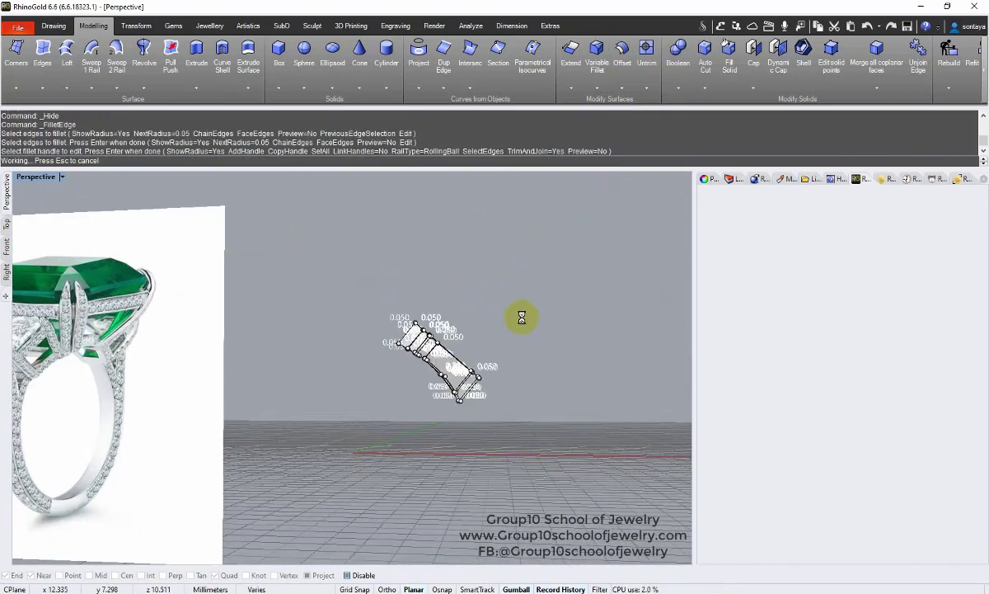
- Show all hidden objects and select the filleted lower side rail
{"action": "left_click", "coordinate": [600, 206]}
{"action": "right_click_drag", "start_coordinate": [491, 355], "coordinate": [451, 339]}
{"action": "scroll", "coordinate": [487, 299], "scroll_direction": "up", "scroll_amount": 5}
{"action": "left_click", "coordinate": [474, 314]}
{"action": "left_click", "coordinate": [461, 325]}
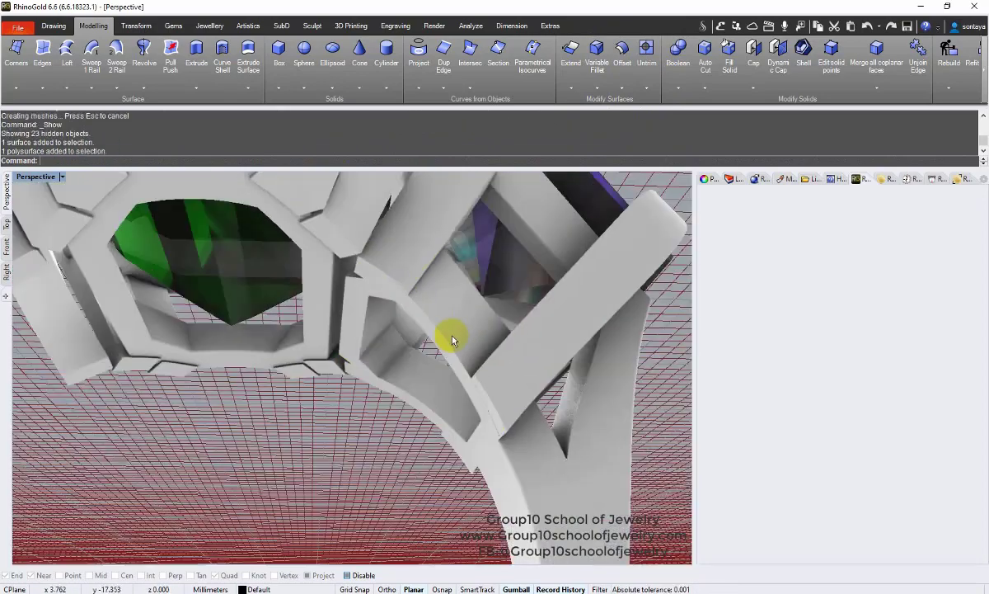
- Select all single surfaces in the scene and hide them, leaving the ring's solid parts displayed
{"action": "scroll", "coordinate": [452, 340], "scroll_direction": "down", "scroll_amount": 6}
{"action": "middle_click", "coordinate": [550, 307]}
{"action": "left_click", "coordinate": [494, 273]}
{"action": "right_click_drag", "start_coordinate": [536, 319], "coordinate": [483, 352]}
{"action": "scroll", "coordinate": [482, 352], "scroll_direction": "down", "scroll_amount": 4}
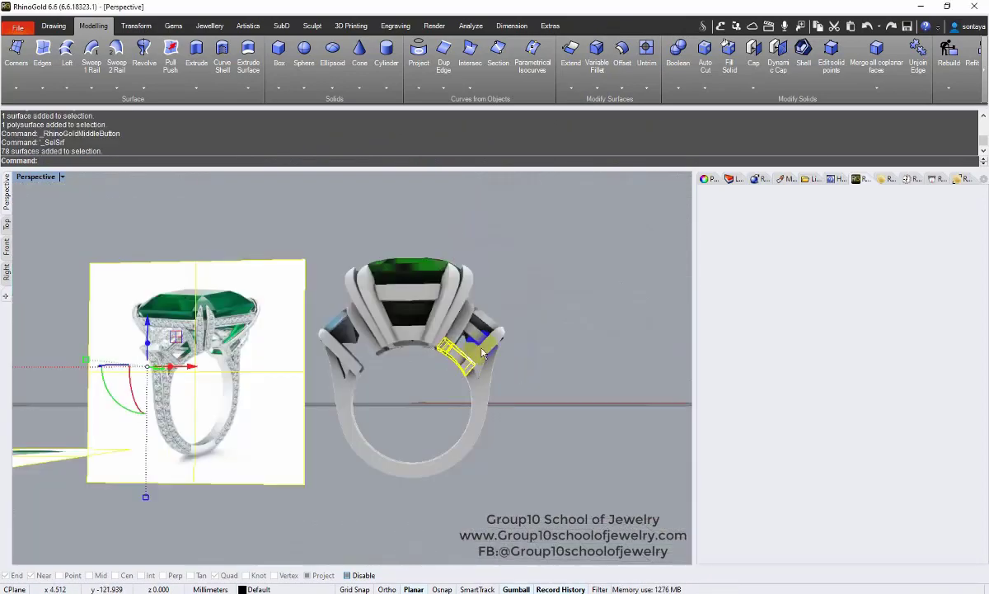
{"action": "scroll", "coordinate": [482, 352], "scroll_direction": "up", "scroll_amount": 5}
{"action": "left_click", "coordinate": [428, 388]}
{"action": "middle_click", "coordinate": [419, 404]}
{"action": "left_click", "coordinate": [396, 369]}
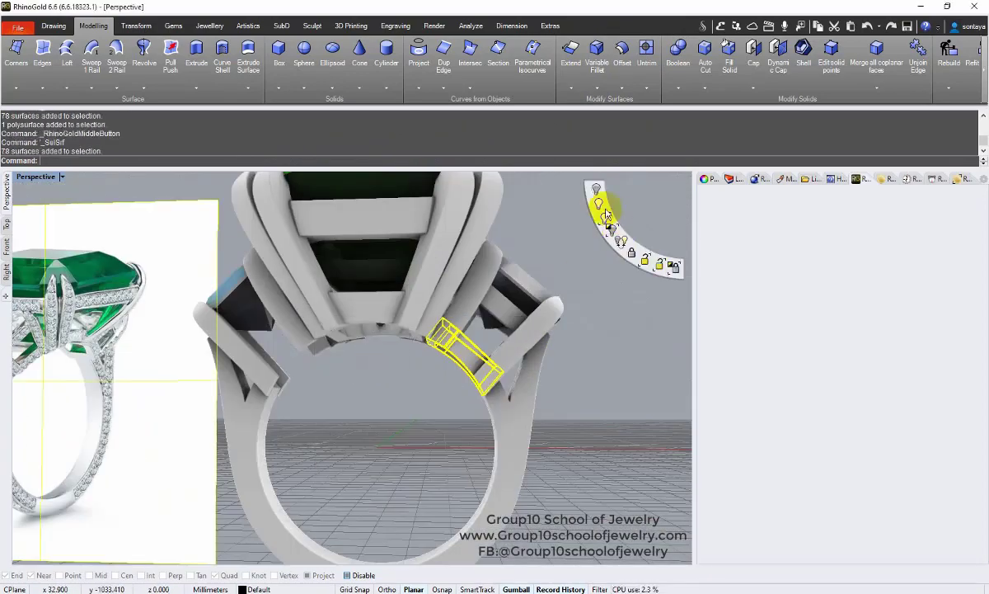
{"action": "left_click", "coordinate": [596, 191]}
- Swap to the hidden objects, delete the leftover surfaces of the lower side rail, and swap back to the ring
{"action": "right_click_drag", "start_coordinate": [490, 345], "coordinate": [488, 293]}
{"action": "left_click", "coordinate": [482, 342]}
{"action": "right_click_drag", "start_coordinate": [558, 269], "coordinate": [561, 326]}
{"action": "left_click", "coordinate": [620, 240]}
{"action": "right_click_drag", "start_coordinate": [462, 272], "coordinate": [459, 329]}
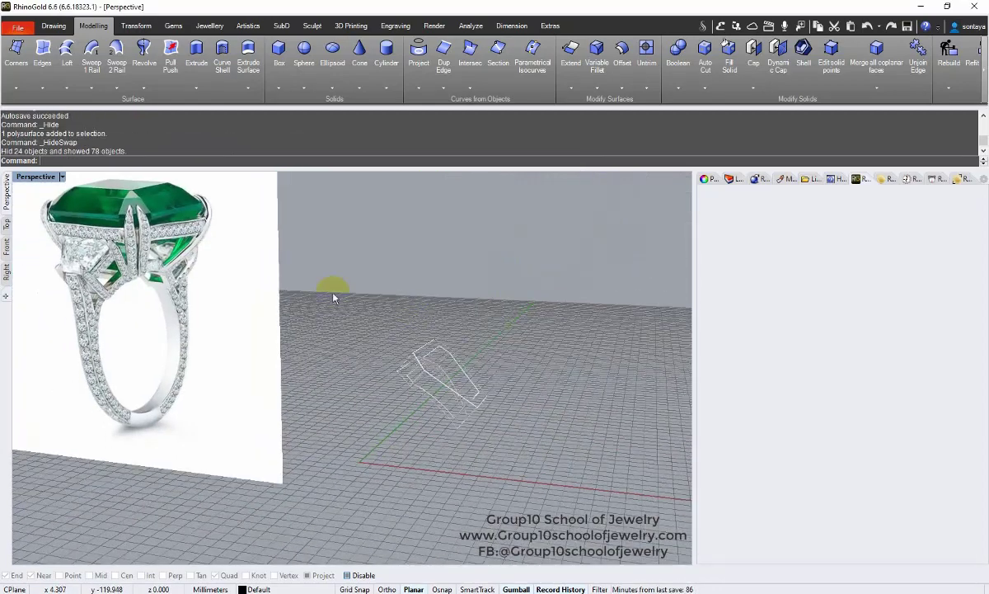
{"action": "left_click_drag", "start_coordinate": [333, 294], "coordinate": [515, 478]}
{"action": "right_click_drag", "start_coordinate": [527, 379], "coordinate": [529, 324]}
{"action": "key", "text": "Delete"}
{"action": "left_click", "coordinate": [620, 240]}
- Mirror the filleted lower side rail with Symmetry Horizontal and show the hidden reference pictures again
{"action": "left_click", "coordinate": [484, 369]}
{"action": "left_click", "coordinate": [137, 27]}
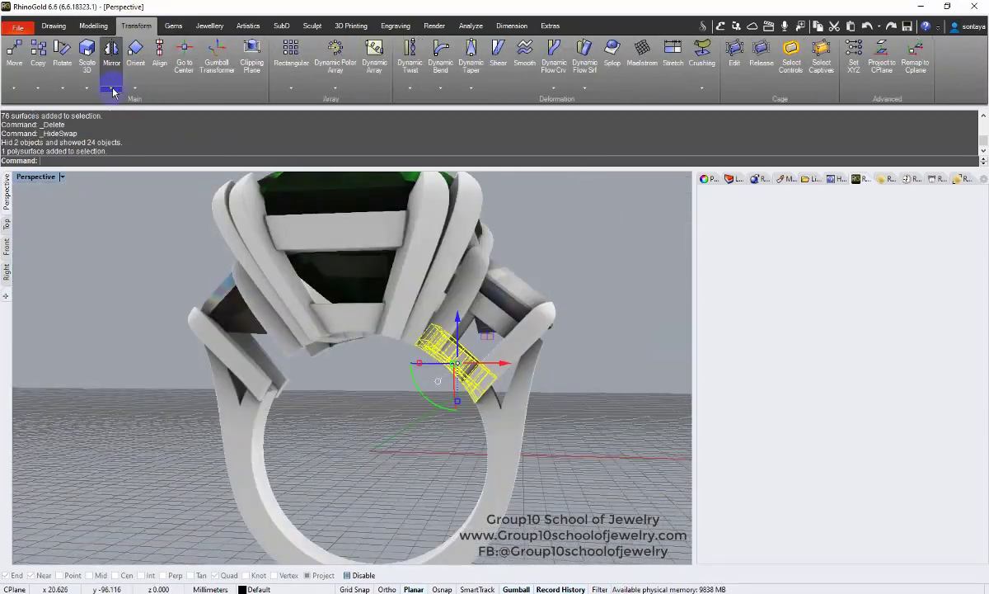
{"action": "left_click", "coordinate": [113, 90]}
{"action": "left_click", "coordinate": [116, 112]}
{"action": "scroll", "coordinate": [346, 272], "scroll_direction": "down", "scroll_amount": 6}
{"action": "right_click_drag", "start_coordinate": [347, 256], "coordinate": [422, 333]}
{"action": "scroll", "coordinate": [479, 300], "scroll_direction": "down", "scroll_amount": 4}
{"action": "left_click", "coordinate": [602, 213]}
- Mirror the upper side rail to the opposite side of the ring with Symmetry Horizontal
{"action": "scroll", "coordinate": [441, 309], "scroll_direction": "up", "scroll_amount": 2}
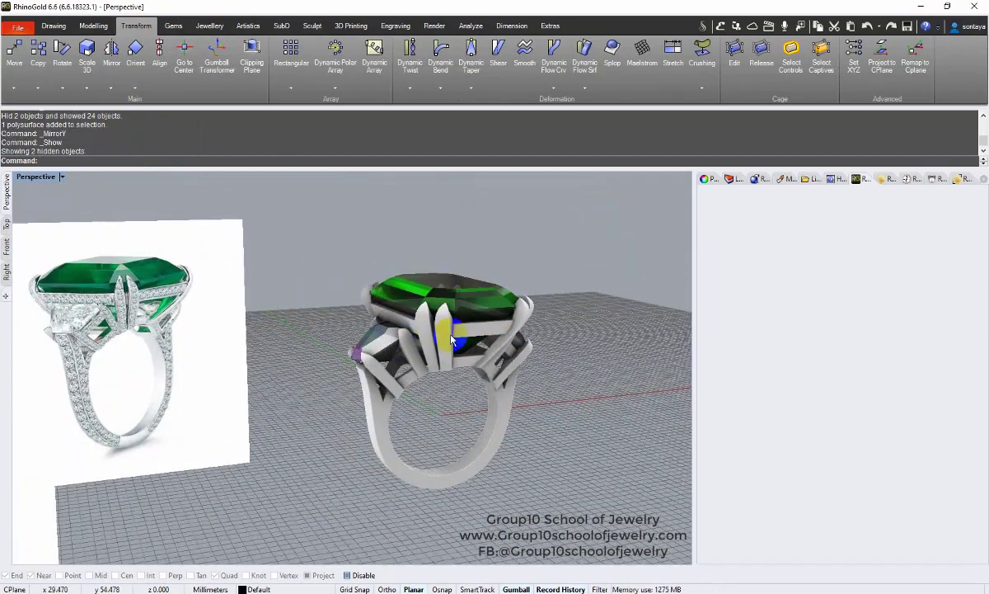
{"action": "scroll", "coordinate": [451, 339], "scroll_direction": "up", "scroll_amount": 3}
{"action": "left_click", "coordinate": [507, 378]}
{"action": "left_click", "coordinate": [113, 89]}
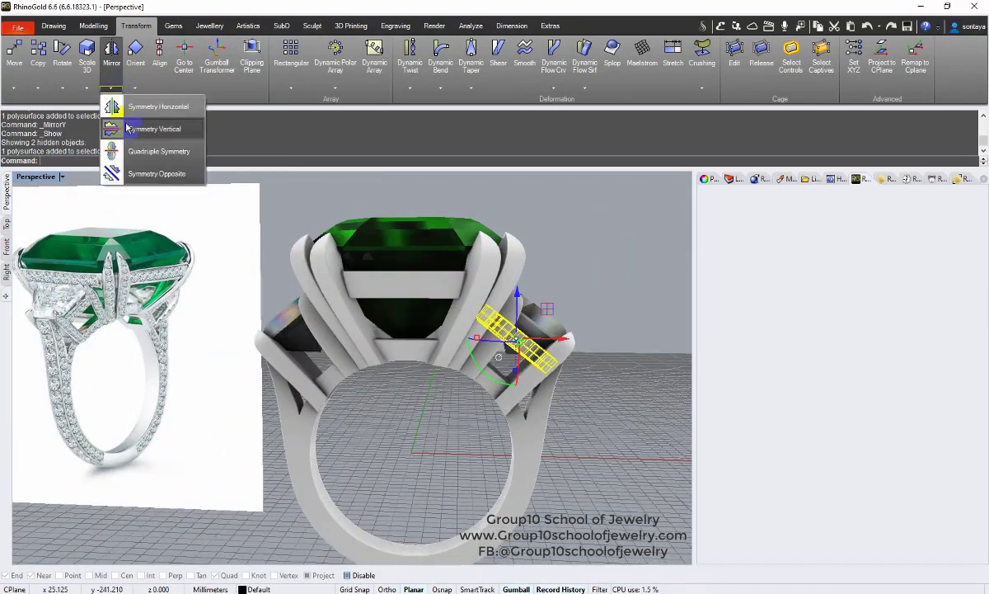
{"action": "left_click", "coordinate": [127, 113]}
{"action": "right_click_drag", "start_coordinate": [387, 446], "coordinate": [399, 444]}
- Place three 1.20 mm gems along one half of the upper centre rail with Pave Automatic
{"action": "left_click", "coordinate": [398, 285]}
{"action": "left_click", "coordinate": [370, 281]}
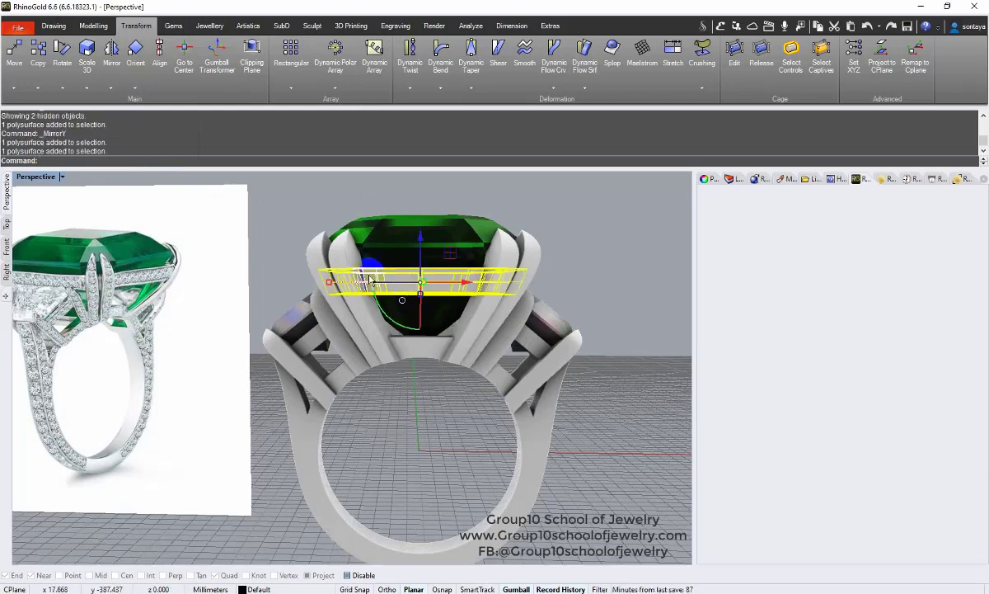
{"action": "left_click", "coordinate": [173, 25]}
{"action": "left_click", "coordinate": [450, 53]}
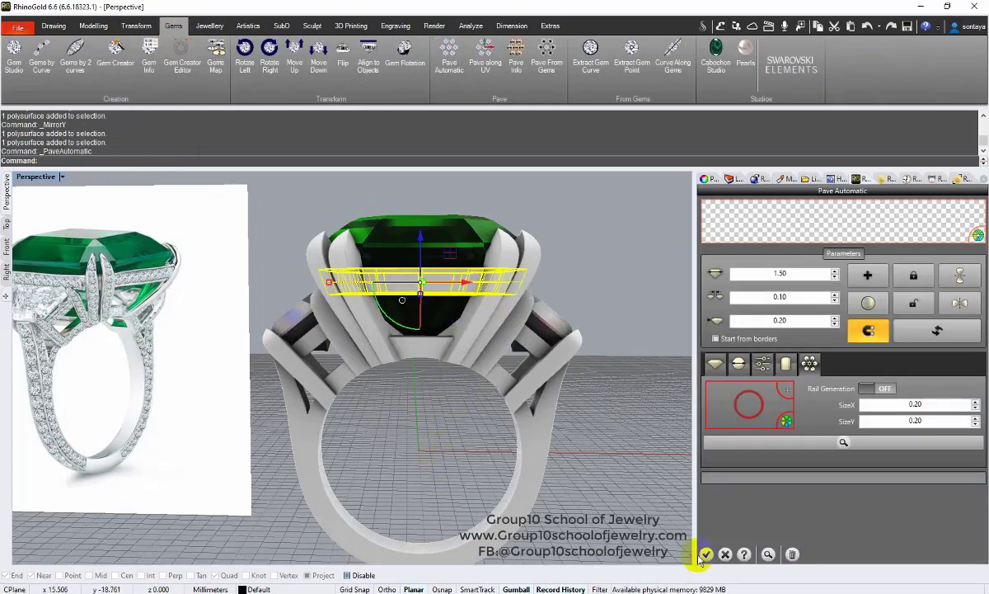
{"action": "right_click", "coordinate": [448, 288]}
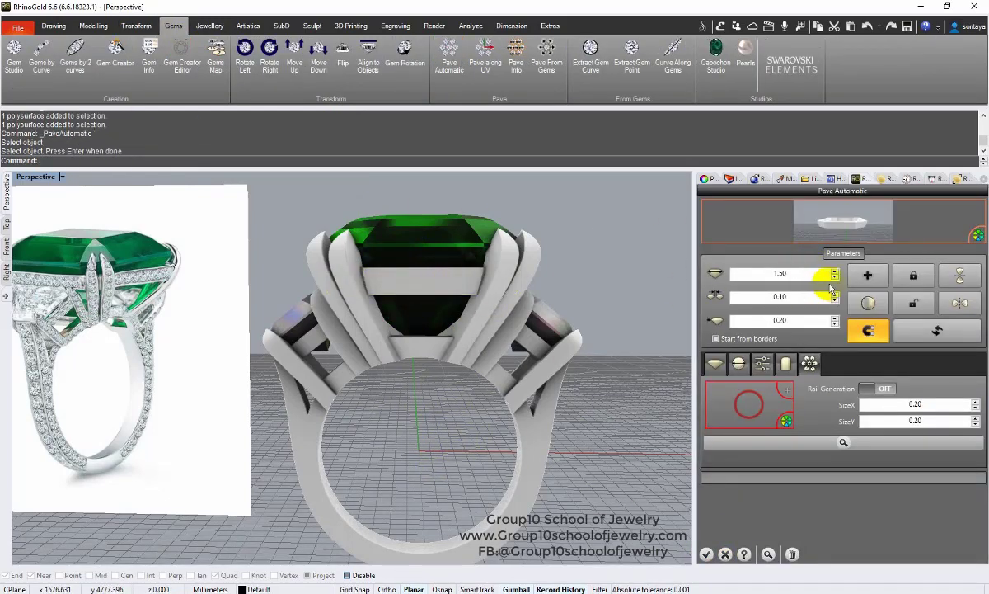
{"action": "left_click", "coordinate": [865, 275]}
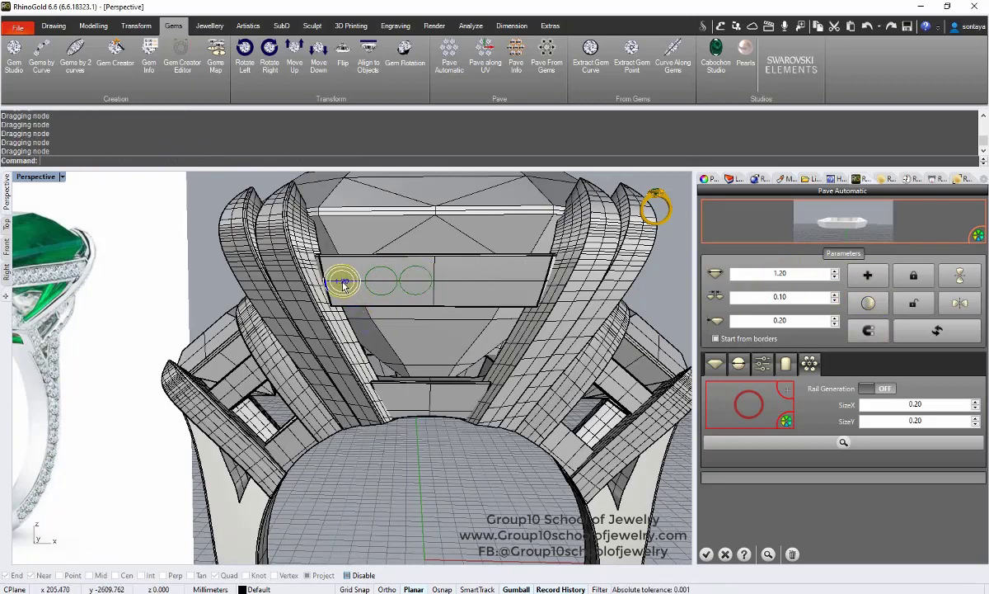
{"action": "left_click", "coordinate": [705, 554]}
- Mirror the group of three pavé gems onto the other half of the upper centre rail with Symmetry Horizontal
{"action": "left_click", "coordinate": [412, 274]}
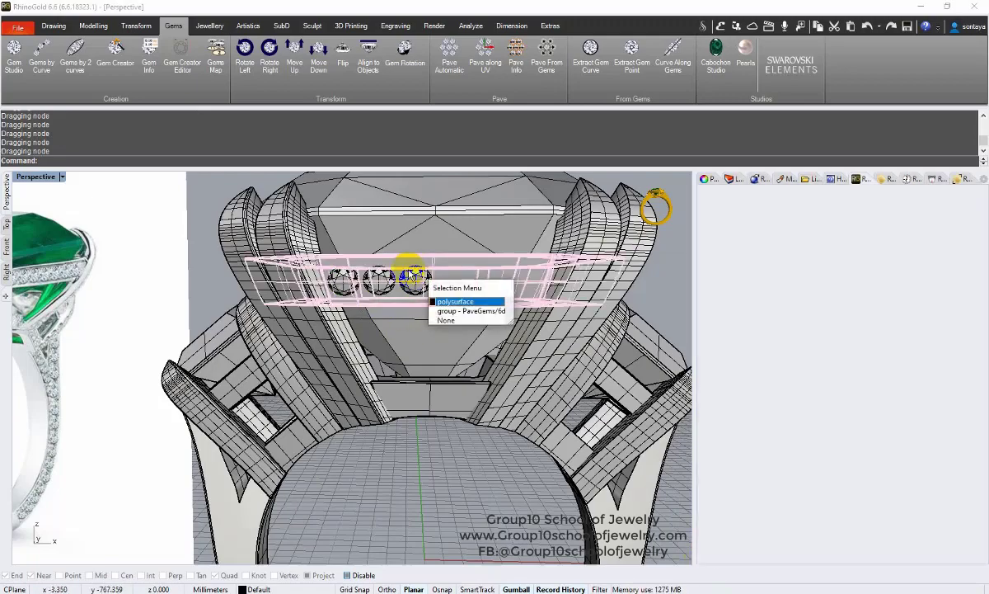
{"action": "left_click", "coordinate": [468, 312]}
{"action": "scroll", "coordinate": [404, 284], "scroll_direction": "down", "scroll_amount": 6}
{"action": "left_click", "coordinate": [136, 26]}
{"action": "left_click", "coordinate": [113, 87]}
{"action": "left_click", "coordinate": [112, 105]}
{"action": "right_click_drag", "start_coordinate": [371, 371], "coordinate": [475, 373]}
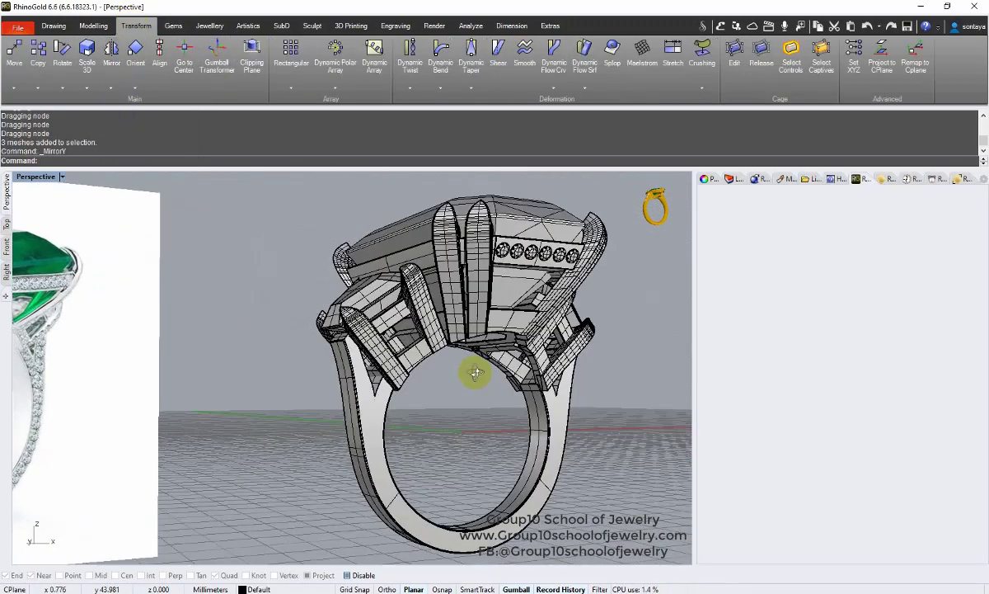
{"action": "scroll", "coordinate": [459, 330], "scroll_direction": "down", "scroll_amount": 4}
{"action": "scroll", "coordinate": [459, 287], "scroll_direction": "up", "scroll_amount": 8}
- Place three 1.20 mm gems in a row across the lower centre rail with Pave Automatic, the first at its middle
{"action": "left_click", "coordinate": [430, 375]}
{"action": "left_click", "coordinate": [352, 473]}
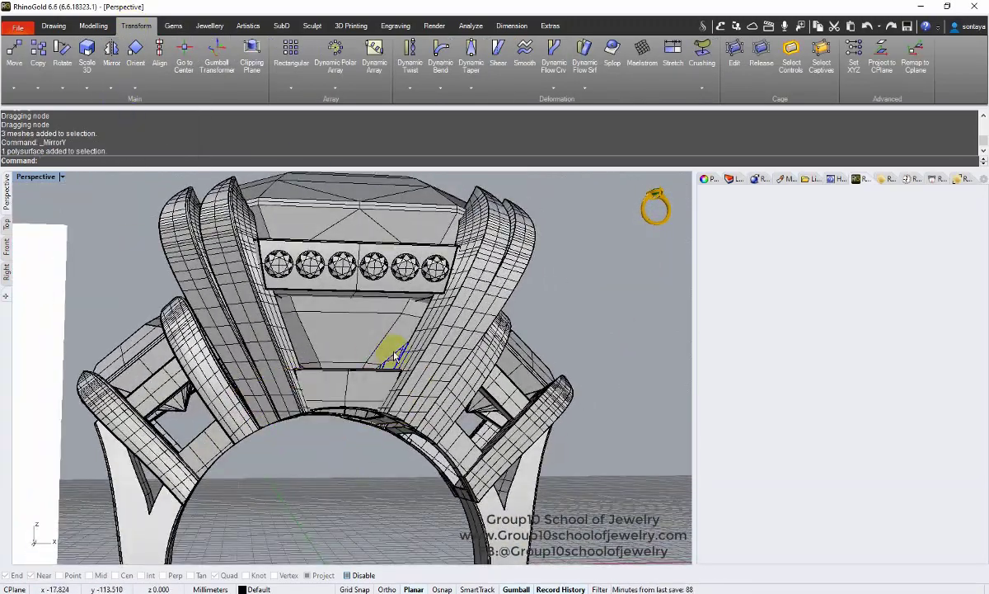
{"action": "left_click", "coordinate": [369, 389]}
{"action": "left_click", "coordinate": [339, 431]}
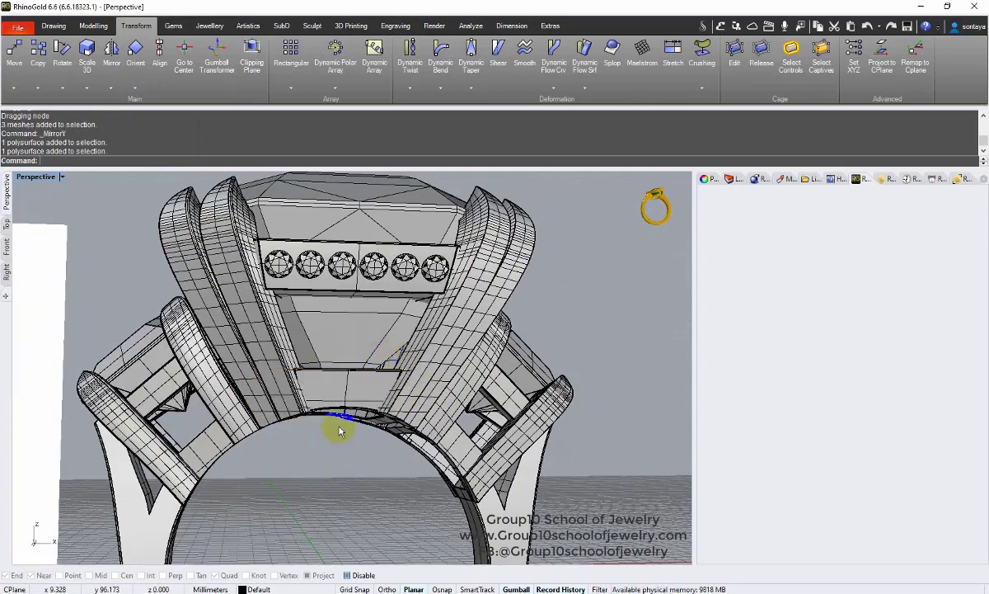
{"action": "left_click", "coordinate": [345, 393]}
{"action": "left_click", "coordinate": [174, 26]}
{"action": "left_click", "coordinate": [357, 476]}
{"action": "left_click", "coordinate": [449, 56]}
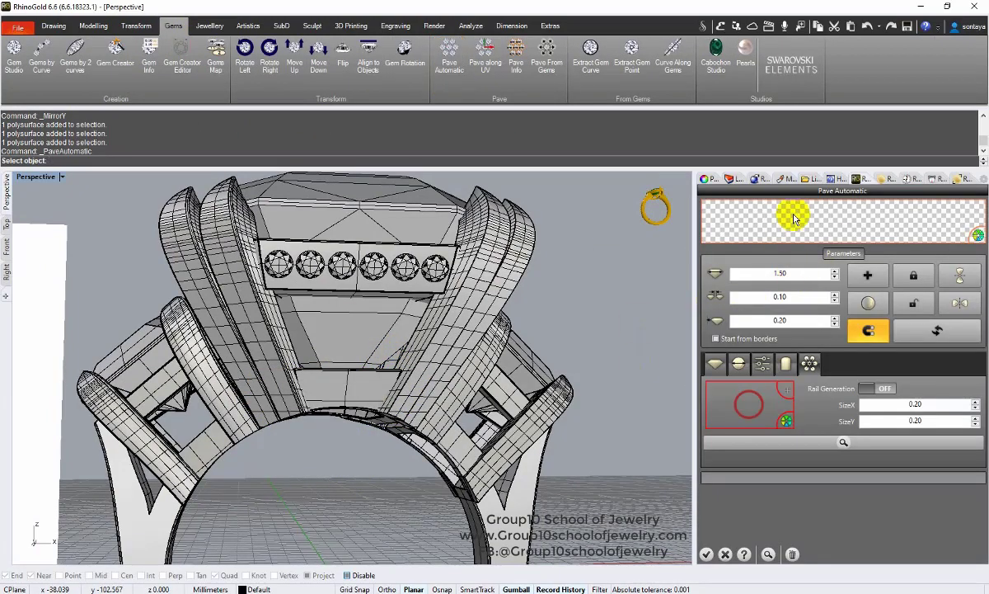
{"action": "left_click", "coordinate": [336, 363]}
{"action": "scroll", "coordinate": [352, 415], "scroll_direction": "up", "scroll_amount": 5}
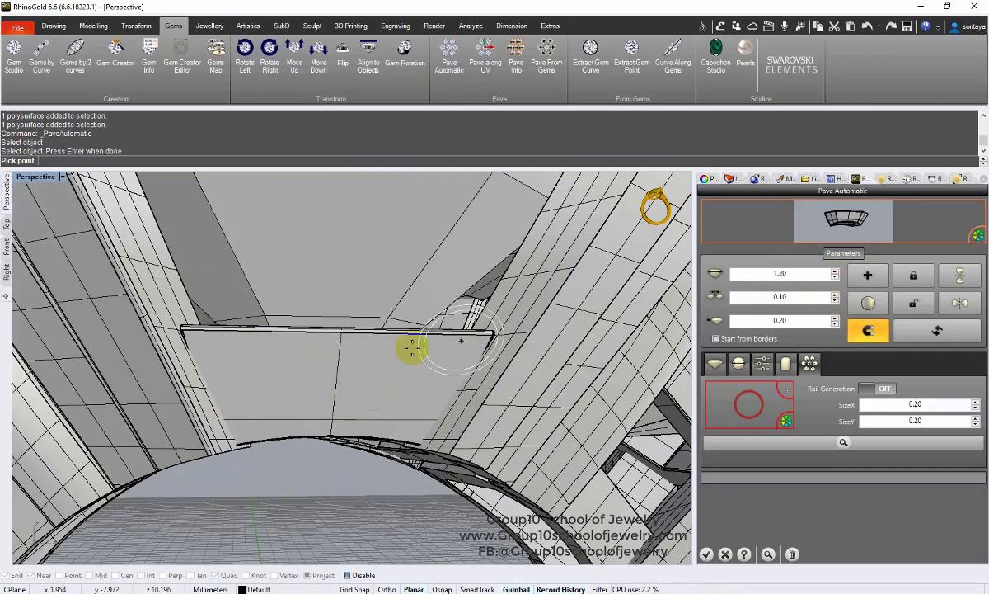
{"action": "left_click", "coordinate": [336, 377]}
{"action": "left_click", "coordinate": [251, 377]}
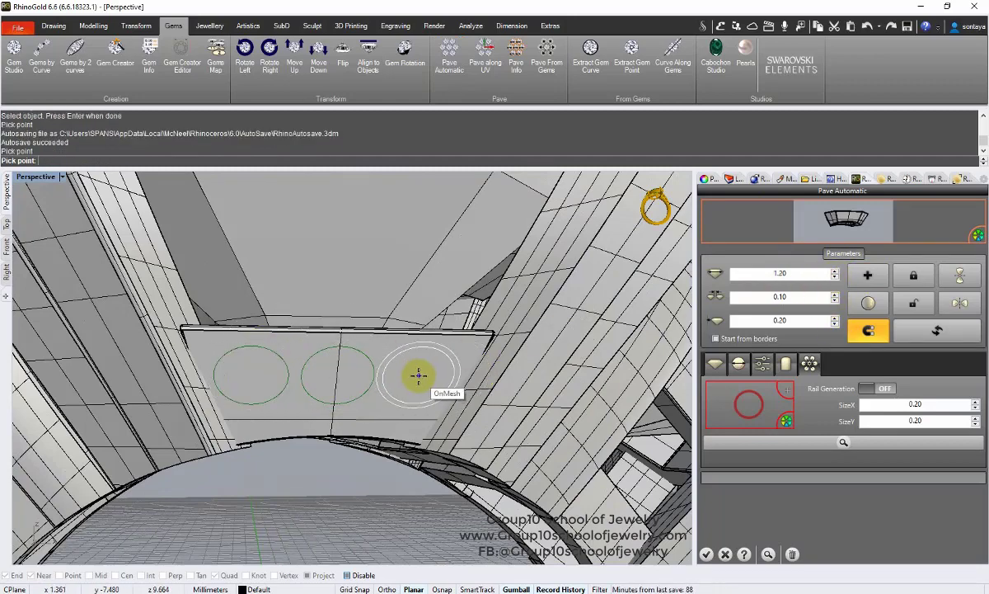
{"action": "left_click", "coordinate": [420, 376]}
{"action": "right_click", "coordinate": [419, 376]}
{"action": "scroll", "coordinate": [385, 332], "scroll_direction": "down", "scroll_amount": 5}
{"action": "left_click", "coordinate": [706, 554]}
{"action": "scroll", "coordinate": [391, 429], "scroll_direction": "down", "scroll_amount": 6}
- Pave the centre stone's prong next to the gem-set rails with a column of eight gems, sized up to 1.30 mm
{"action": "right_click_drag", "start_coordinate": [390, 429], "coordinate": [404, 353]}
{"action": "scroll", "coordinate": [397, 336], "scroll_direction": "up", "scroll_amount": 5}
{"action": "left_click", "coordinate": [449, 55]}
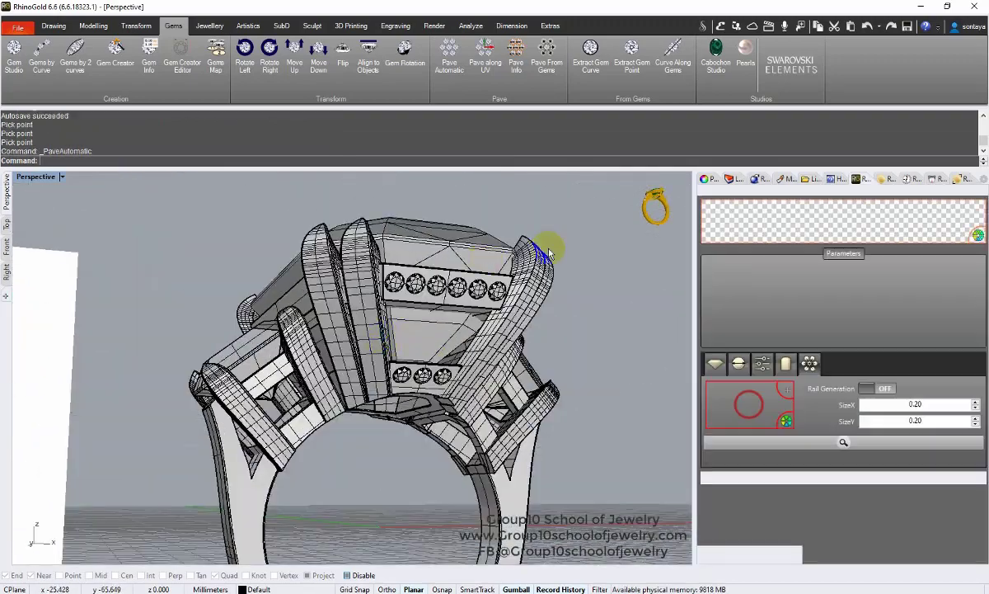
{"action": "left_click", "coordinate": [844, 220]}
{"action": "left_click", "coordinate": [360, 261]}
{"action": "right_click", "coordinate": [360, 261]}
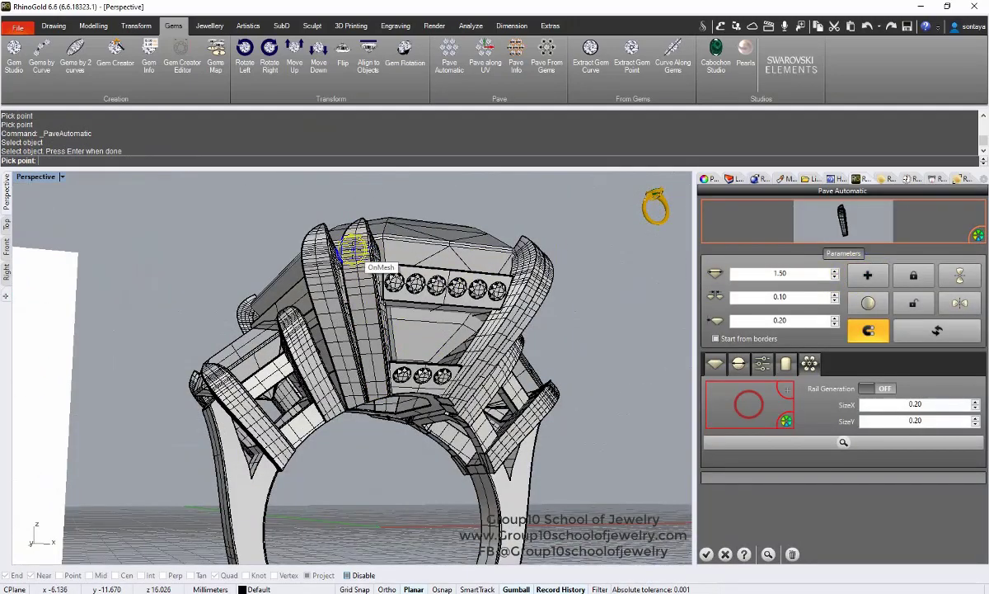
{"action": "right_click_drag", "start_coordinate": [354, 248], "coordinate": [404, 284]}
{"action": "scroll", "coordinate": [404, 284], "scroll_direction": "up", "scroll_amount": 4}
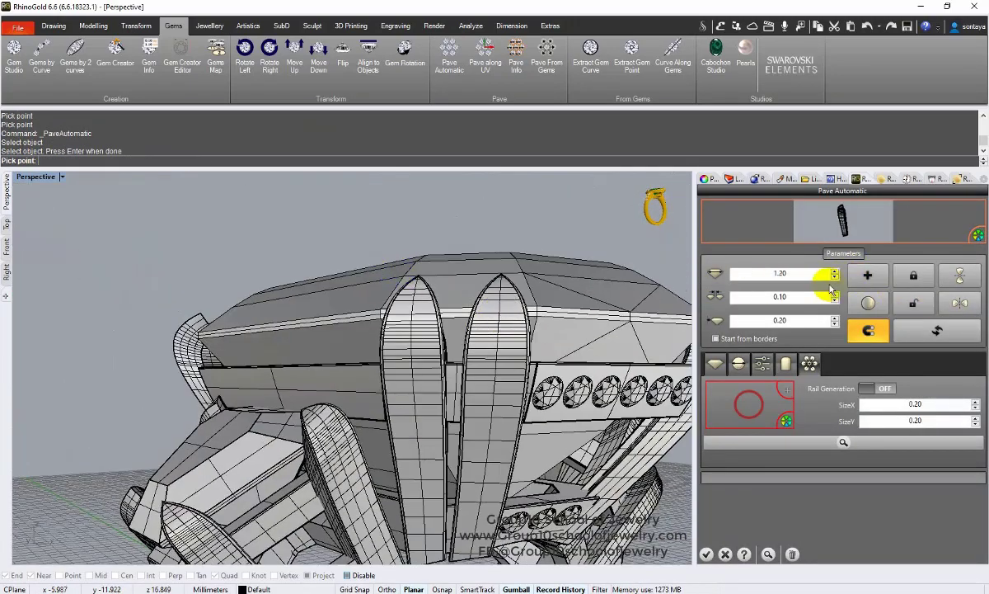
{"action": "right_click_drag", "start_coordinate": [492, 320], "coordinate": [491, 332]}
{"action": "left_click", "coordinate": [472, 411]}
{"action": "scroll", "coordinate": [453, 392], "scroll_direction": "down", "scroll_amount": 3}
{"action": "mouse_move", "coordinate": [453, 392]}
{"action": "right_mouse_down"}
{"action": "mouse_move", "coordinate": [504, 356]}
{"action": "mouse_move", "coordinate": [475, 334]}
{"action": "mouse_move", "coordinate": [488, 306]}
{"action": "right_mouse_up"}
{"action": "left_click", "coordinate": [491, 380]}
{"action": "left_click", "coordinate": [489, 338]}
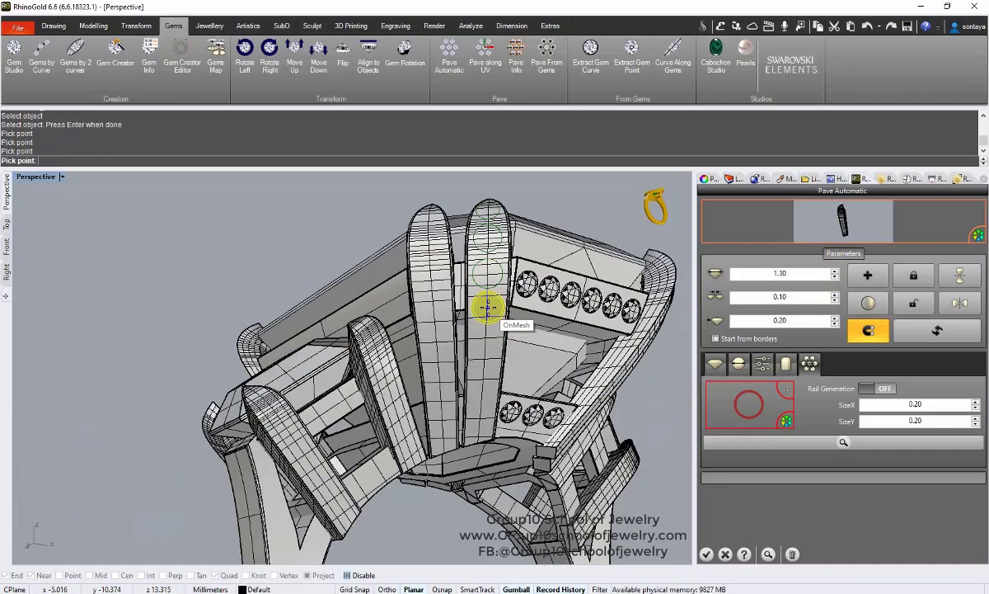
{"action": "right_click_drag", "start_coordinate": [487, 369], "coordinate": [488, 396]}
{"action": "left_click", "coordinate": [478, 355]}
{"action": "scroll", "coordinate": [478, 355], "scroll_direction": "down", "scroll_amount": 5}
{"action": "left_click", "coordinate": [706, 554]}
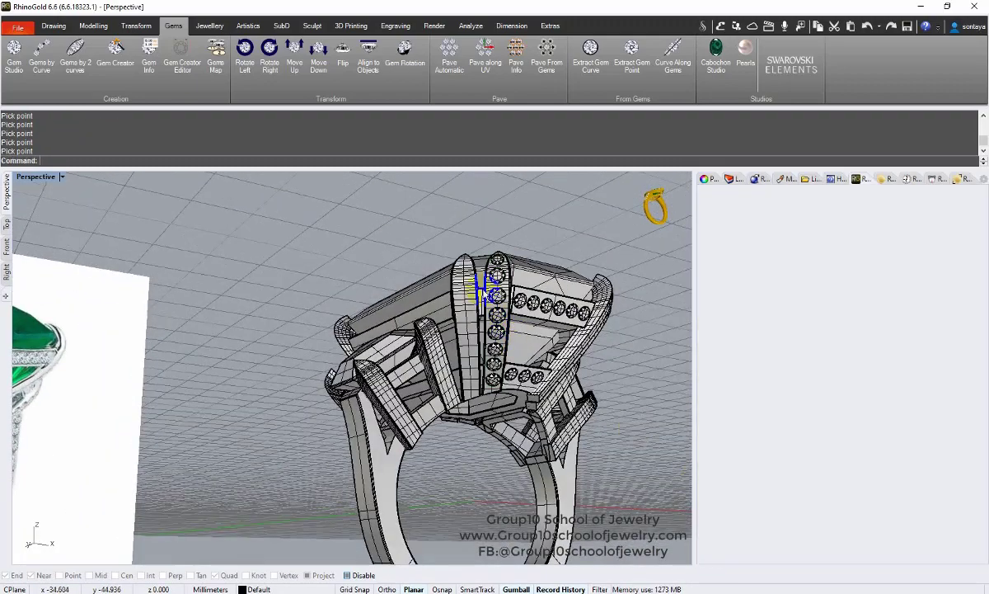
- Pave the second prong of the centre pair with eight gems, starting at 1.00 mm at the tip and enlarging to 1.20 mm below
{"action": "mouse_move", "coordinate": [489, 293]}
{"action": "right_mouse_down"}
{"action": "mouse_move", "coordinate": [435, 278]}
{"action": "mouse_move", "coordinate": [474, 285]}
{"action": "right_mouse_up"}
{"action": "left_click", "coordinate": [449, 56]}
{"action": "left_click", "coordinate": [413, 313]}
{"action": "right_click", "coordinate": [413, 313]}
{"action": "right_click_drag", "start_coordinate": [362, 202], "coordinate": [384, 252]}
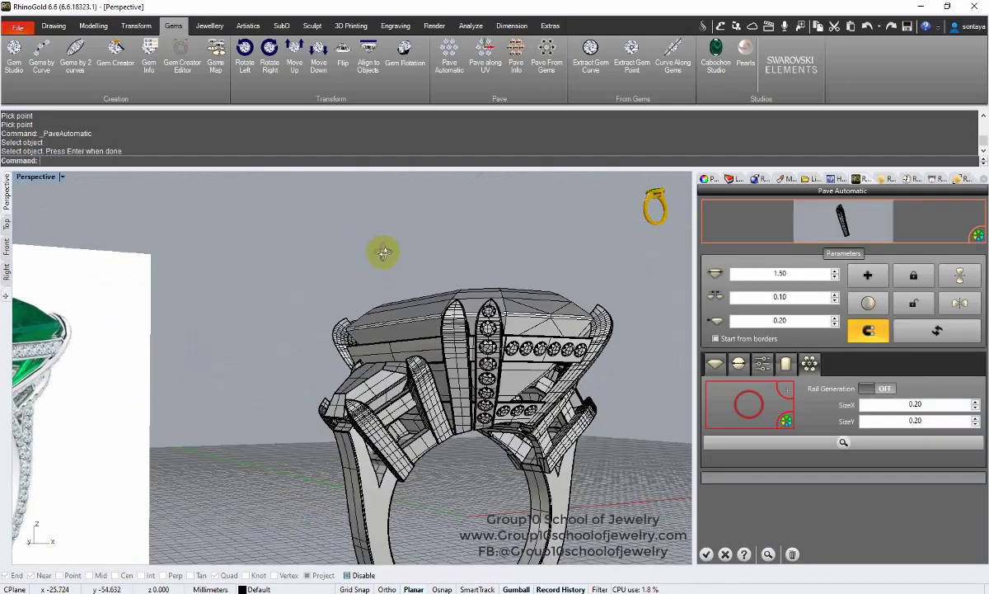
{"action": "left_click", "coordinate": [835, 277]}
{"action": "left_click", "coordinate": [835, 277]}
{"action": "left_click", "coordinate": [835, 277]}
{"action": "right_click_drag", "start_coordinate": [416, 308], "coordinate": [425, 319]}
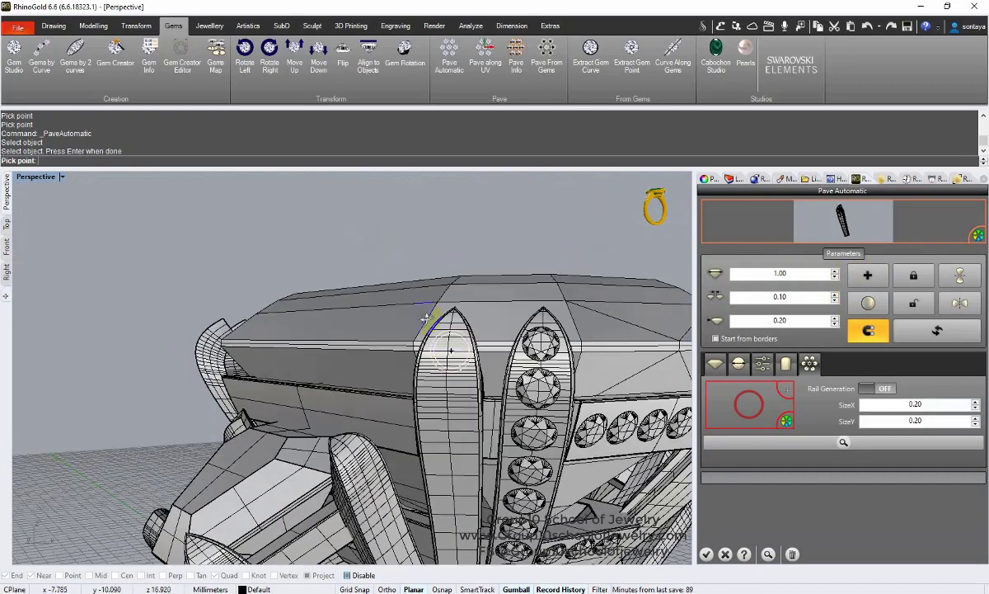
{"action": "left_click", "coordinate": [449, 345]}
{"action": "left_click", "coordinate": [835, 272]}
{"action": "left_click", "coordinate": [446, 388]}
{"action": "right_click_drag", "start_coordinate": [446, 385], "coordinate": [486, 321]}
{"action": "left_click", "coordinate": [487, 270]}
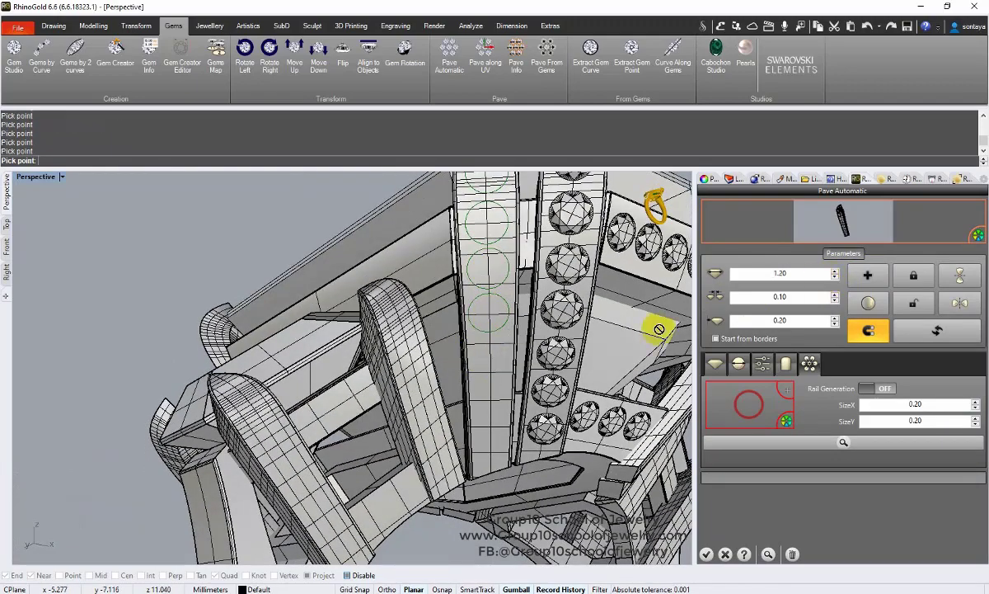
{"action": "mouse_move", "coordinate": [490, 394]}
{"action": "right_mouse_down"}
{"action": "mouse_move", "coordinate": [495, 371]}
{"action": "mouse_move", "coordinate": [501, 379]}
{"action": "right_mouse_up"}
{"action": "right_click", "coordinate": [504, 404]}
{"action": "scroll", "coordinate": [505, 404], "scroll_direction": "down", "scroll_amount": 5}
{"action": "left_click", "coordinate": [706, 554]}
- Pave the side stone's inner prong with a column of six gems, using 1.20 mm gems below the tip
{"action": "mouse_move", "coordinate": [448, 202]}
{"action": "right_mouse_down"}
{"action": "mouse_move", "coordinate": [452, 230]}
{"action": "mouse_move", "coordinate": [455, 204]}
{"action": "right_mouse_up"}
{"action": "left_click", "coordinate": [449, 58]}
{"action": "left_click", "coordinate": [770, 218]}
{"action": "left_click", "coordinate": [457, 345]}
{"action": "right_click", "coordinate": [393, 279]}
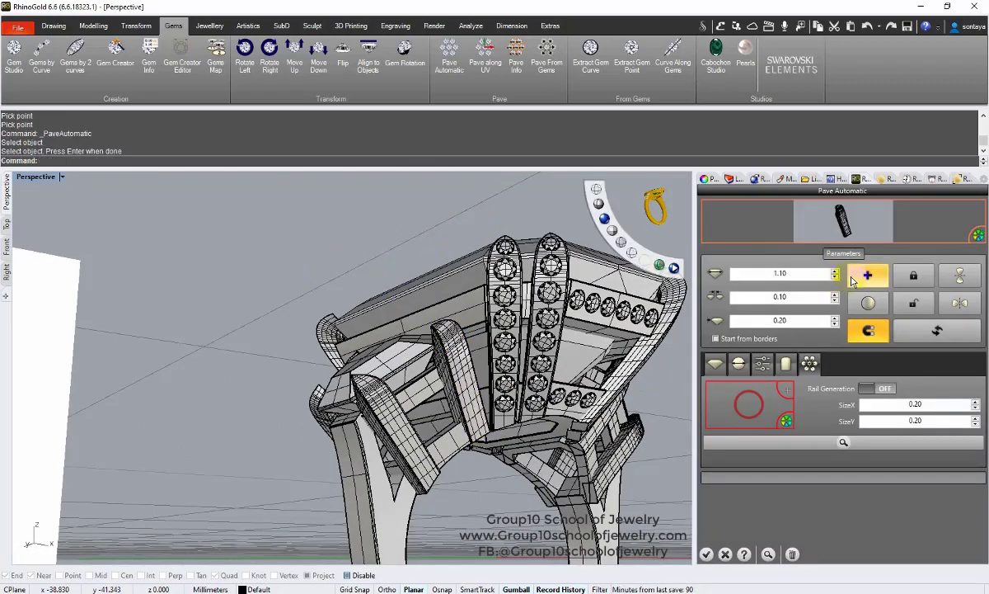
{"action": "left_click", "coordinate": [854, 280]}
{"action": "scroll", "coordinate": [387, 316], "scroll_direction": "up", "scroll_amount": 3}
{"action": "left_click", "coordinate": [835, 276]}
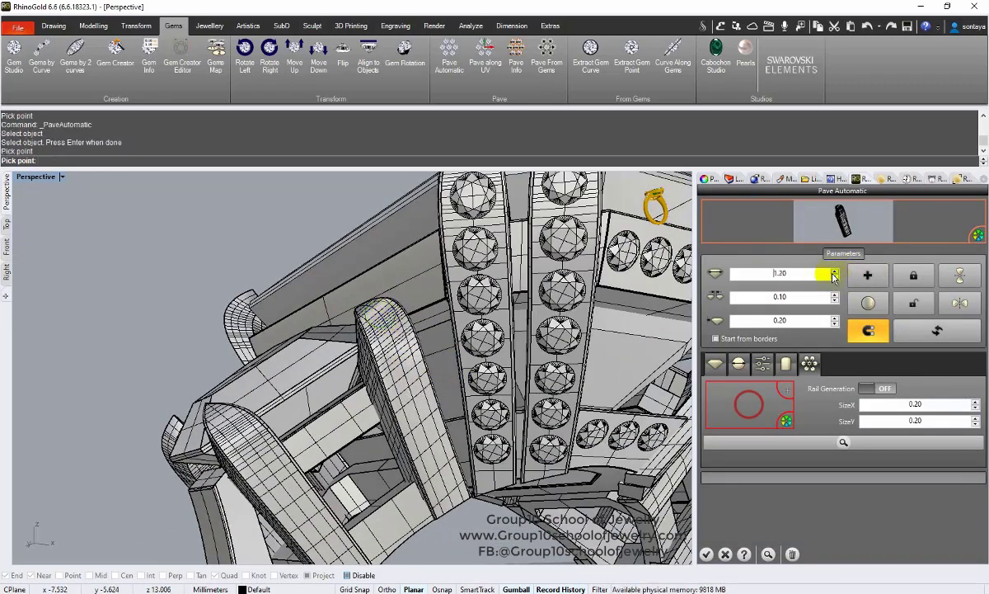
{"action": "left_click", "coordinate": [396, 350]}
{"action": "left_click", "coordinate": [420, 423]}
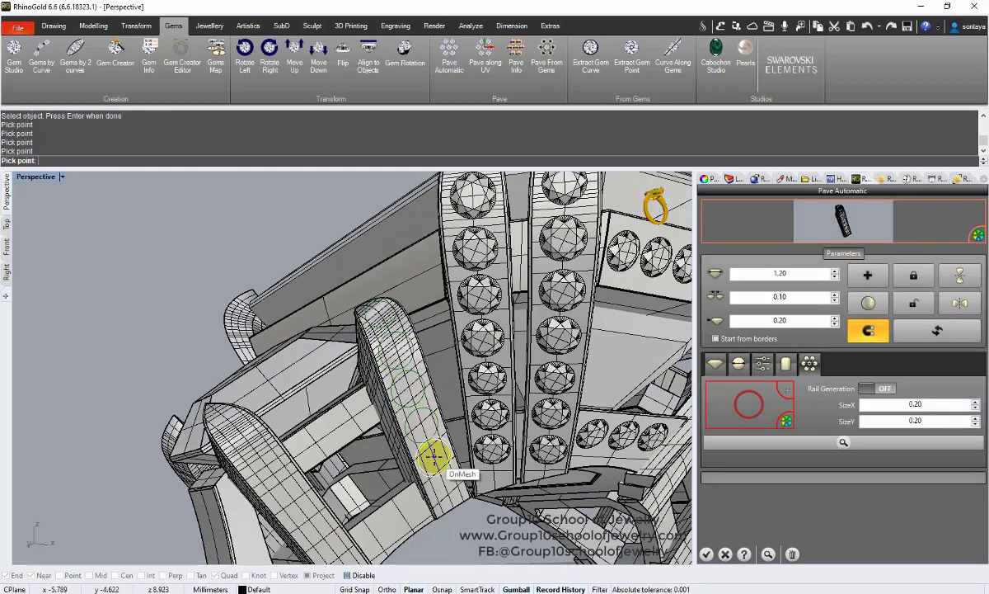
{"action": "left_click", "coordinate": [442, 491]}
{"action": "scroll", "coordinate": [382, 375], "scroll_direction": "down", "scroll_amount": 5}
{"action": "left_click", "coordinate": [707, 554]}
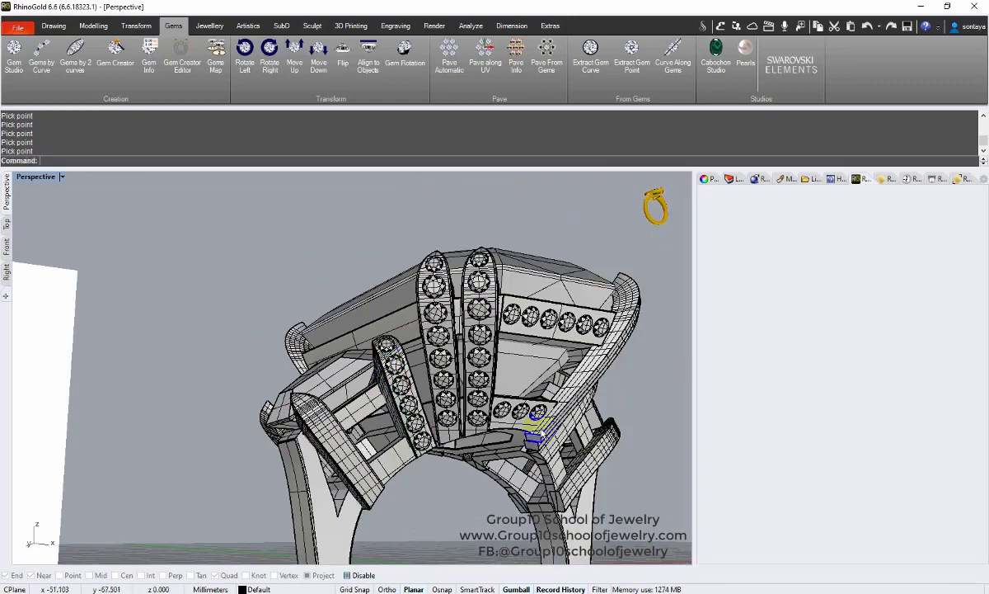
- Pave the side stone's outer prong with six gems, starting at 1.00 mm at the tip and enlarging to 1.20 mm below
{"action": "right_click_drag", "start_coordinate": [534, 436], "coordinate": [564, 482]}
{"action": "left_click", "coordinate": [449, 57]}
{"action": "left_click", "coordinate": [356, 469]}
{"action": "right_click", "coordinate": [252, 375]}
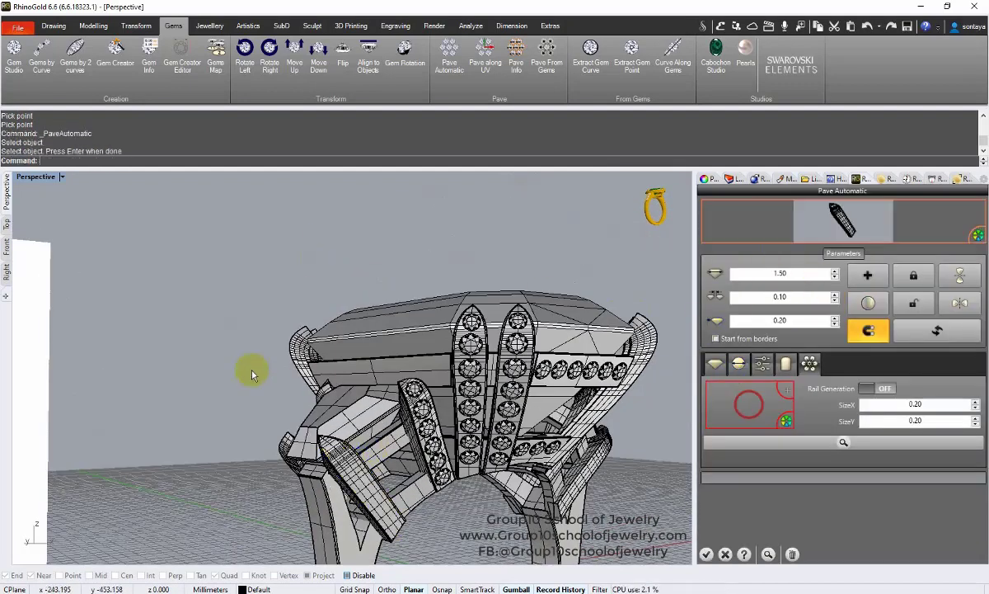
{"action": "scroll", "coordinate": [327, 461], "scroll_direction": "up", "scroll_amount": 6}
{"action": "left_click", "coordinate": [350, 424]}
{"action": "scroll", "coordinate": [360, 380], "scroll_direction": "down", "scroll_amount": 5}
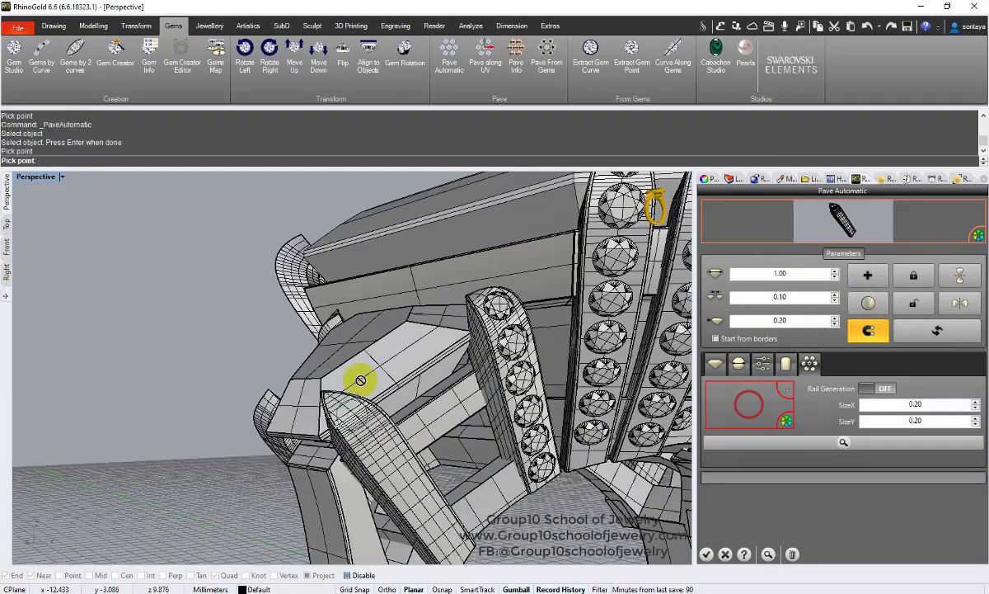
{"action": "left_click", "coordinate": [835, 271]}
{"action": "scroll", "coordinate": [371, 425], "scroll_direction": "up", "scroll_amount": 4}
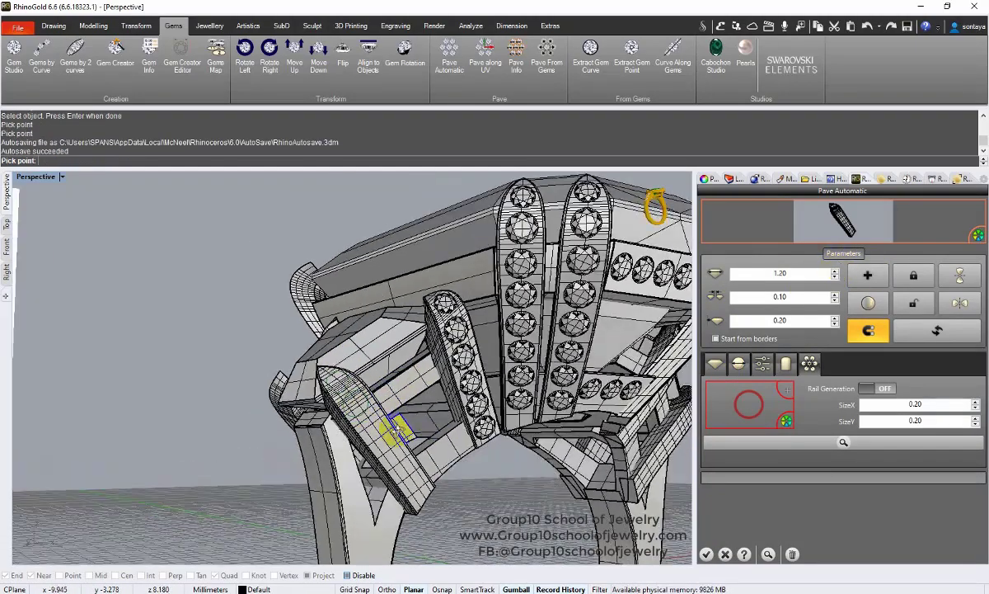
{"action": "left_click", "coordinate": [369, 442]}
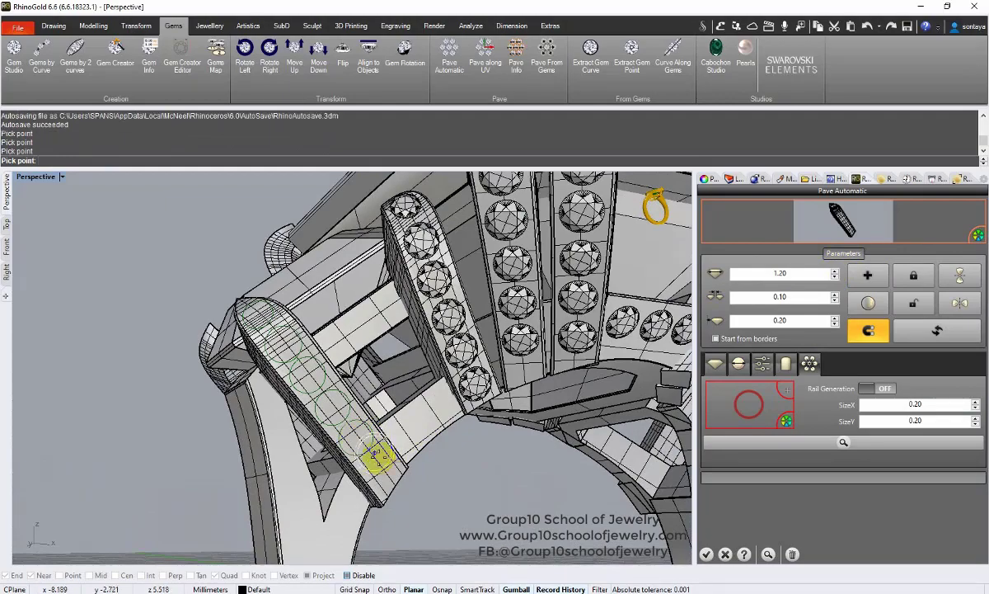
{"action": "left_click", "coordinate": [378, 465]}
{"action": "right_click", "coordinate": [379, 466]}
{"action": "left_click", "coordinate": [706, 554]}
{"action": "scroll", "coordinate": [442, 331], "scroll_direction": "down", "scroll_amount": 6}
- Pave the side stone's upper rail between its two gem-set prongs with three evenly spaced 1.10 mm gems
{"action": "right_click_drag", "start_coordinate": [442, 331], "coordinate": [458, 331]}
{"action": "scroll", "coordinate": [459, 332], "scroll_direction": "up", "scroll_amount": 3}
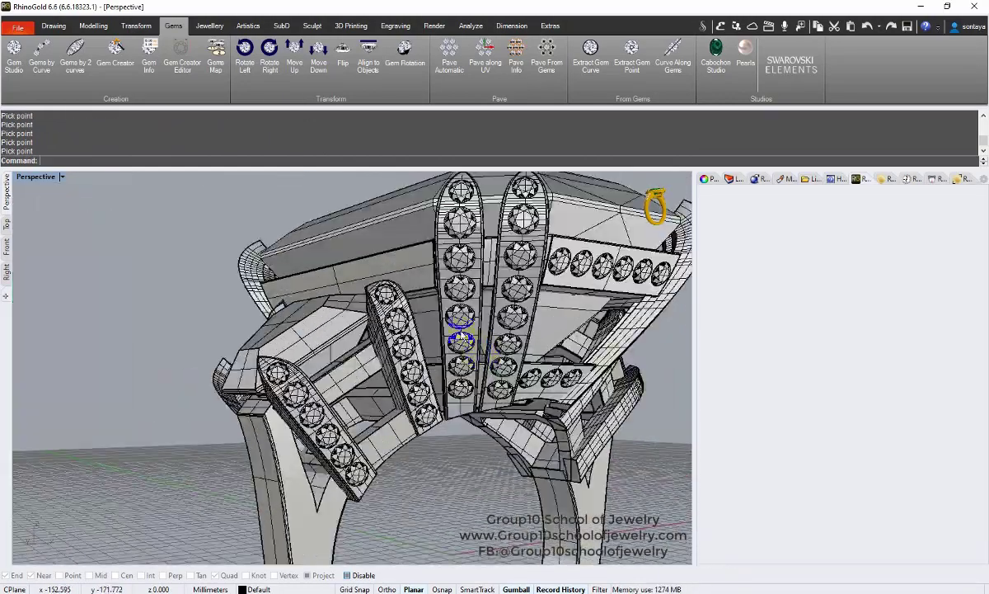
{"action": "right_click", "coordinate": [453, 334]}
{"action": "left_click", "coordinate": [384, 373]}
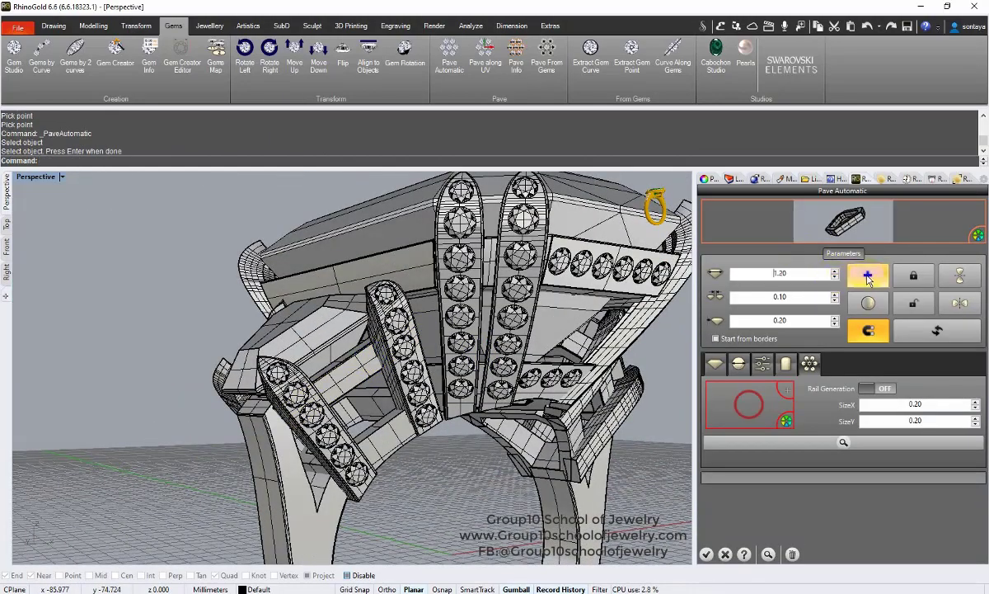
{"action": "left_click", "coordinate": [868, 280]}
{"action": "left_click", "coordinate": [360, 338]}
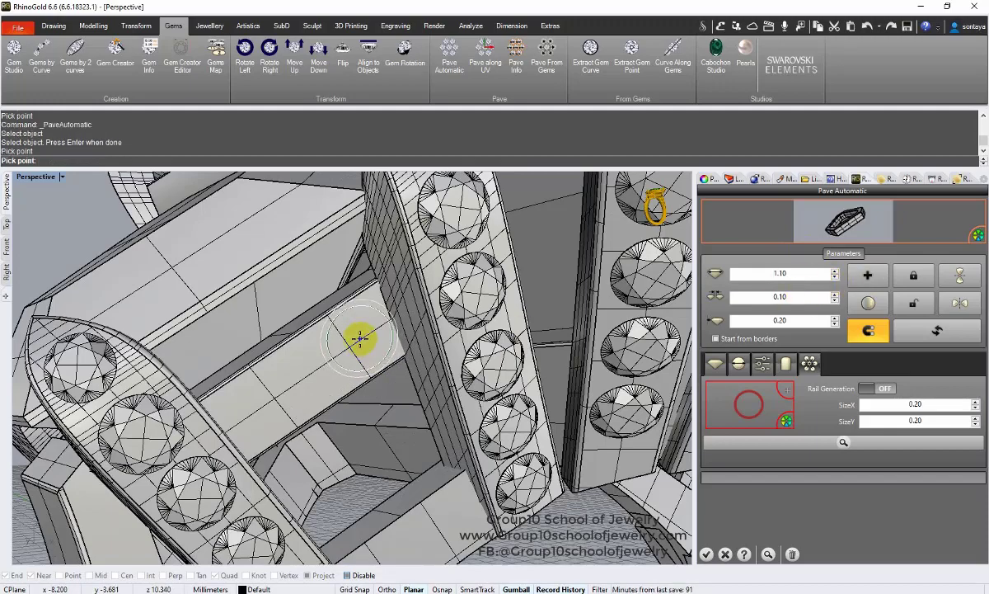
{"action": "left_click", "coordinate": [301, 370]}
{"action": "left_click", "coordinate": [245, 413]}
{"action": "right_click", "coordinate": [272, 359]}
{"action": "scroll", "coordinate": [276, 354], "scroll_direction": "down", "scroll_amount": 8}
{"action": "scroll", "coordinate": [276, 354], "scroll_direction": "up", "scroll_amount": 8}
{"action": "left_click", "coordinate": [319, 295]}
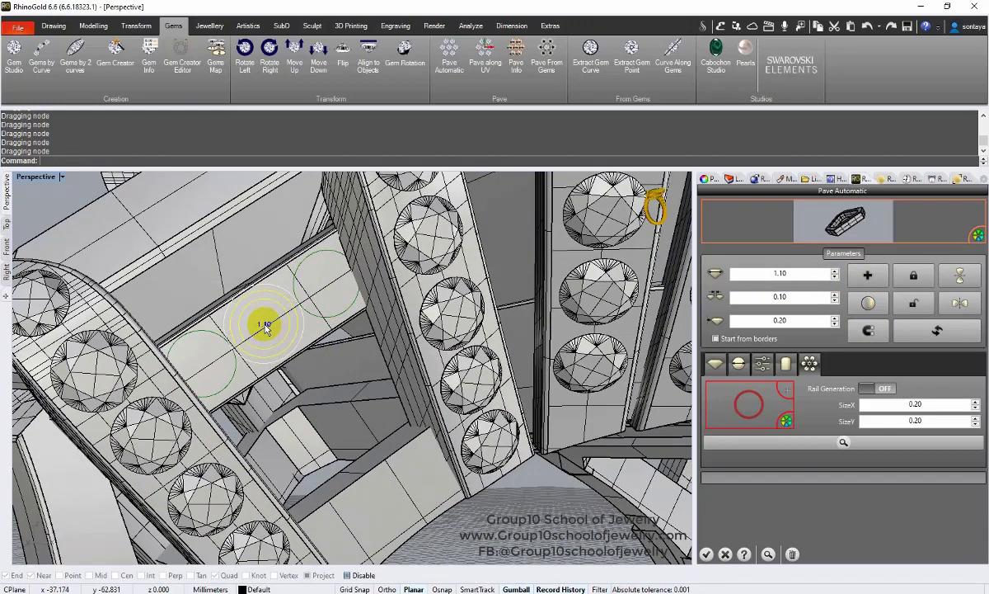
{"action": "scroll", "coordinate": [266, 328], "scroll_direction": "down", "scroll_amount": 5}
{"action": "left_click", "coordinate": [706, 554]}
- Set the side stone's lower rail between the two gem-set prongs as the object for an automatic pavé
{"action": "scroll", "coordinate": [355, 384], "scroll_direction": "down", "scroll_amount": 5}
{"action": "right_click", "coordinate": [355, 384]}
{"action": "left_click", "coordinate": [762, 224]}
{"action": "left_click", "coordinate": [345, 418]}
{"action": "right_click", "coordinate": [401, 416]}
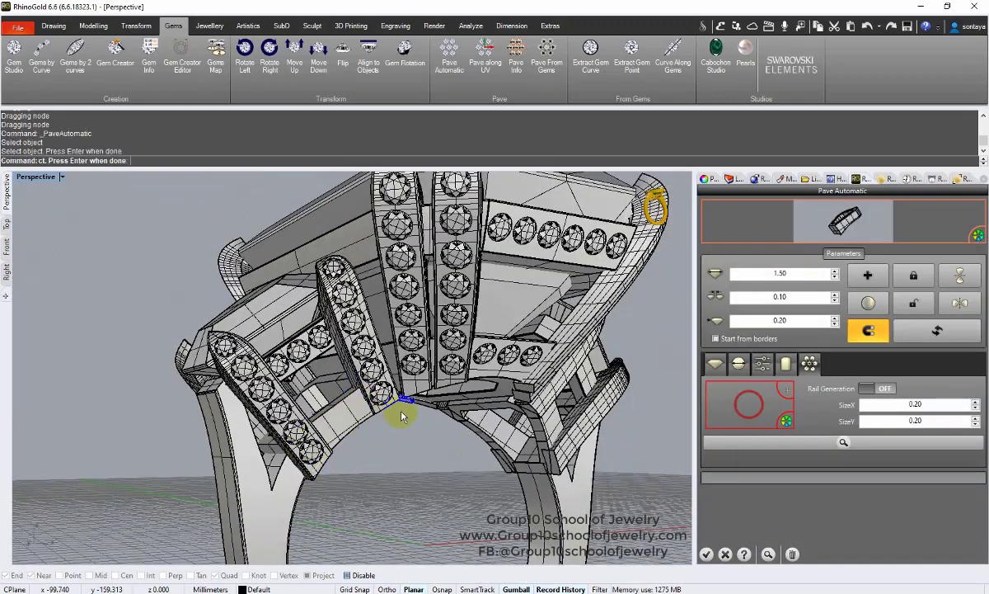
- Try two 1.10 mm gems on the side stone's lower rail and delete them
{"action": "left_click", "coordinate": [866, 276]}
{"action": "scroll", "coordinate": [353, 409], "scroll_direction": "up", "scroll_amount": 8}
{"action": "right_click_drag", "start_coordinate": [371, 390], "coordinate": [357, 342]}
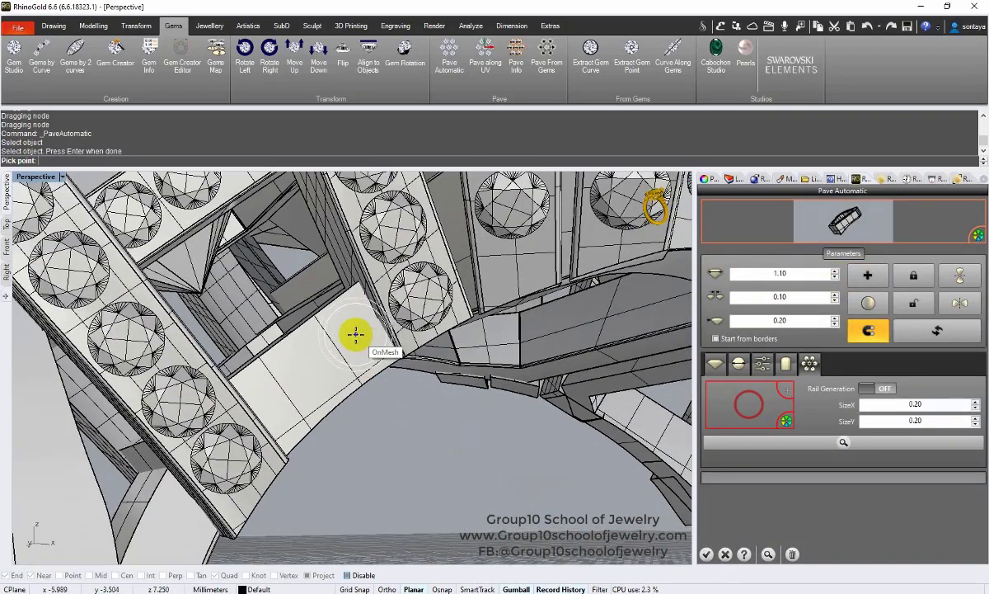
{"action": "left_click", "coordinate": [355, 335]}
{"action": "left_click", "coordinate": [302, 372]}
{"action": "right_click", "coordinate": [293, 392]}
{"action": "left_click_drag", "start_coordinate": [293, 392], "coordinate": [294, 390]}
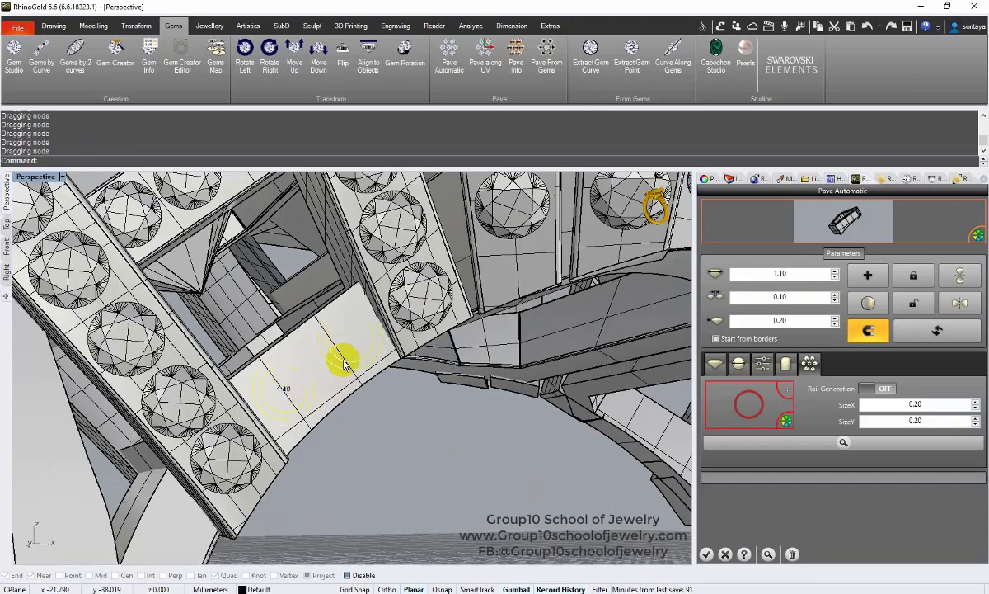
{"action": "key", "text": "Delete"}
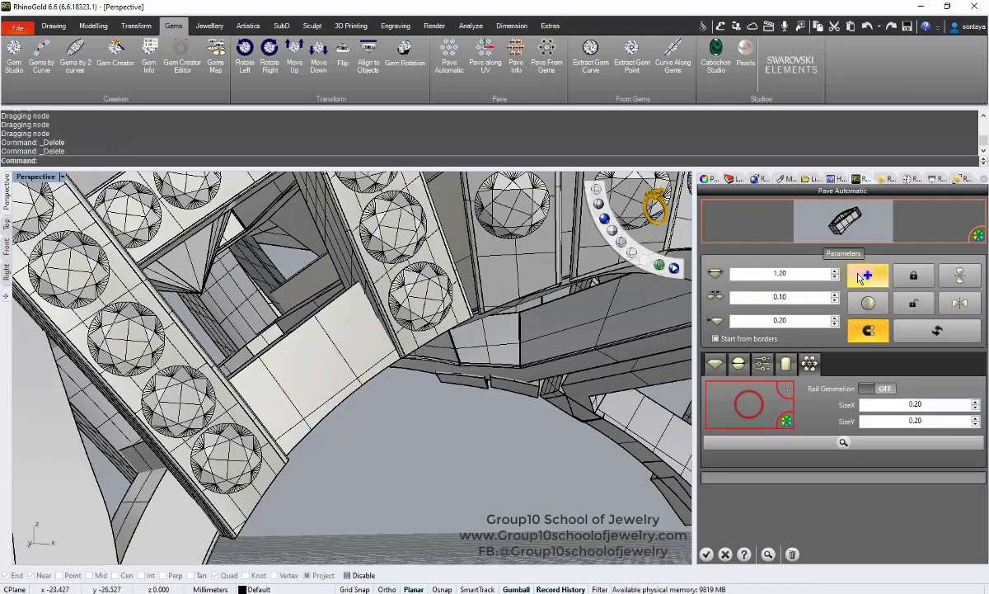
- Pave the side stone's lower rail with two 1.20 mm gems
{"action": "left_click", "coordinate": [859, 277]}
{"action": "left_click", "coordinate": [350, 338]}
{"action": "left_click", "coordinate": [287, 387]}
{"action": "right_click", "coordinate": [373, 363]}
{"action": "scroll", "coordinate": [373, 363], "scroll_direction": "down", "scroll_amount": 8}
{"action": "left_click", "coordinate": [706, 554]}
{"action": "scroll", "coordinate": [360, 380], "scroll_direction": "down", "scroll_amount": 4}
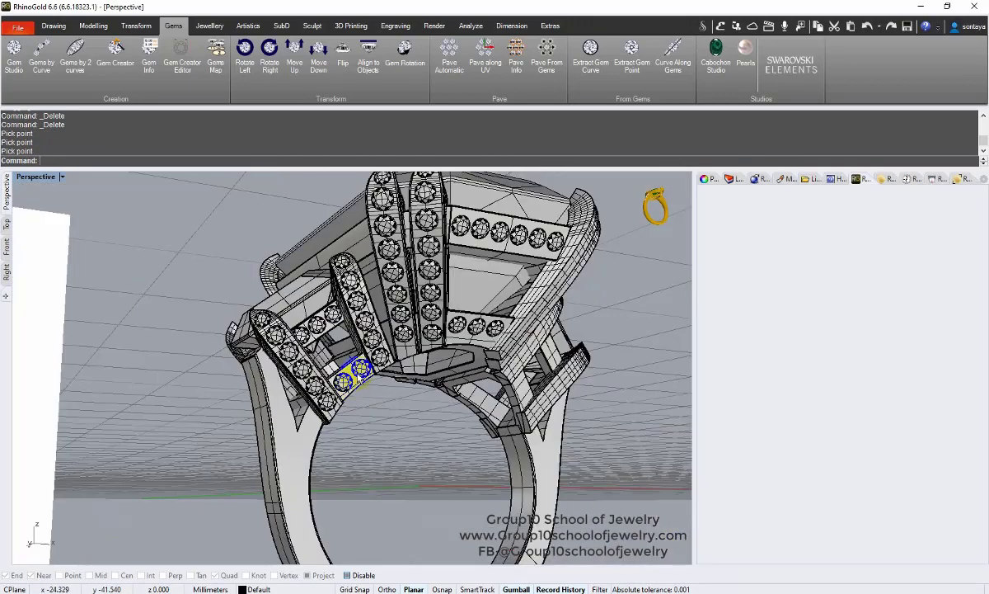
- Start an automatic pavé on the ring shank, placing two 1.80 mm gems at the upper end of its outer face
{"action": "scroll", "coordinate": [394, 415], "scroll_direction": "down", "scroll_amount": 6}
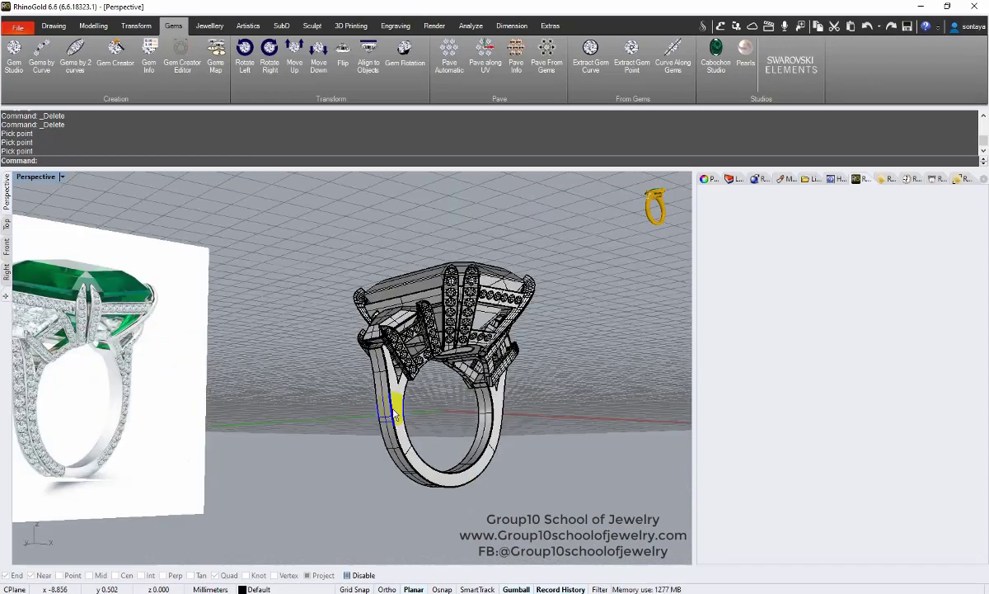
{"action": "scroll", "coordinate": [404, 363], "scroll_direction": "up", "scroll_amount": 5}
{"action": "right_click_drag", "start_coordinate": [439, 289], "coordinate": [389, 289]}
{"action": "scroll", "coordinate": [394, 311], "scroll_direction": "up", "scroll_amount": 3}
{"action": "scroll", "coordinate": [390, 288], "scroll_direction": "down", "scroll_amount": 3}
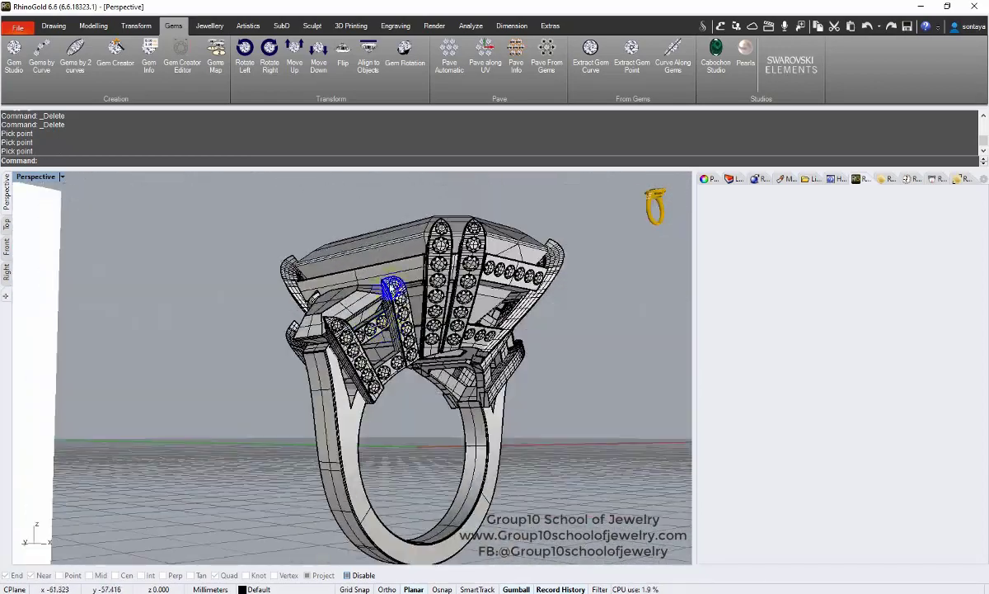
{"action": "right_click", "coordinate": [393, 290]}
{"action": "left_click", "coordinate": [321, 405]}
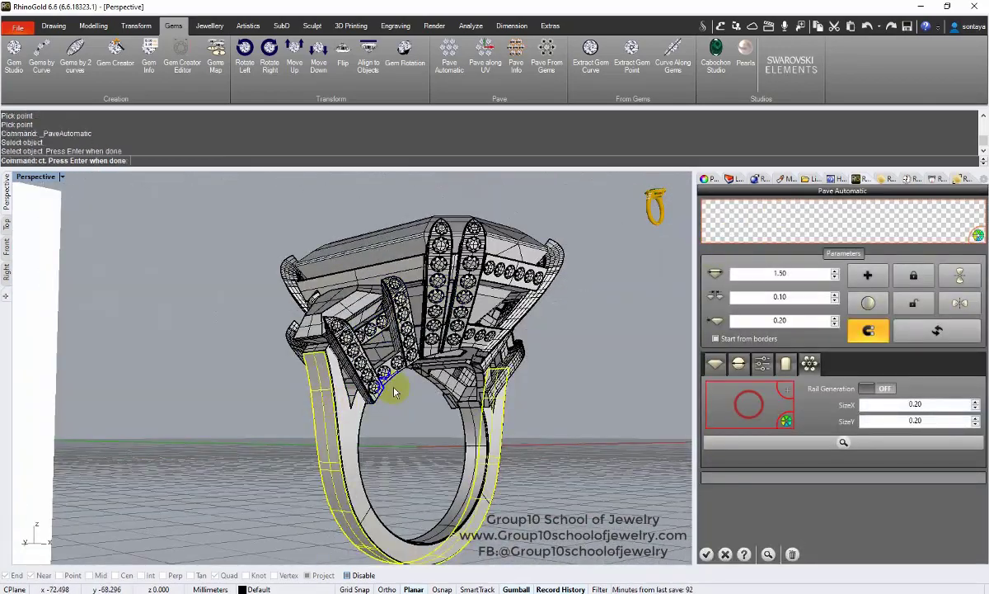
{"action": "right_click", "coordinate": [393, 386]}
{"action": "left_click", "coordinate": [868, 276]}
{"action": "right_click_drag", "start_coordinate": [326, 383], "coordinate": [428, 351]}
{"action": "scroll", "coordinate": [424, 352], "scroll_direction": "up", "scroll_amount": 4}
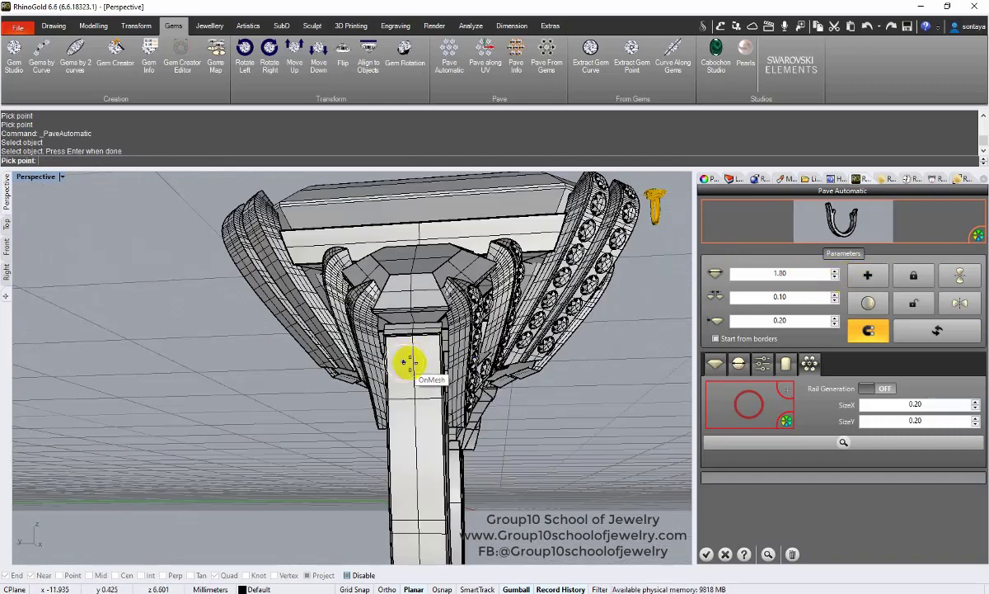
{"action": "left_click", "coordinate": [413, 361]}
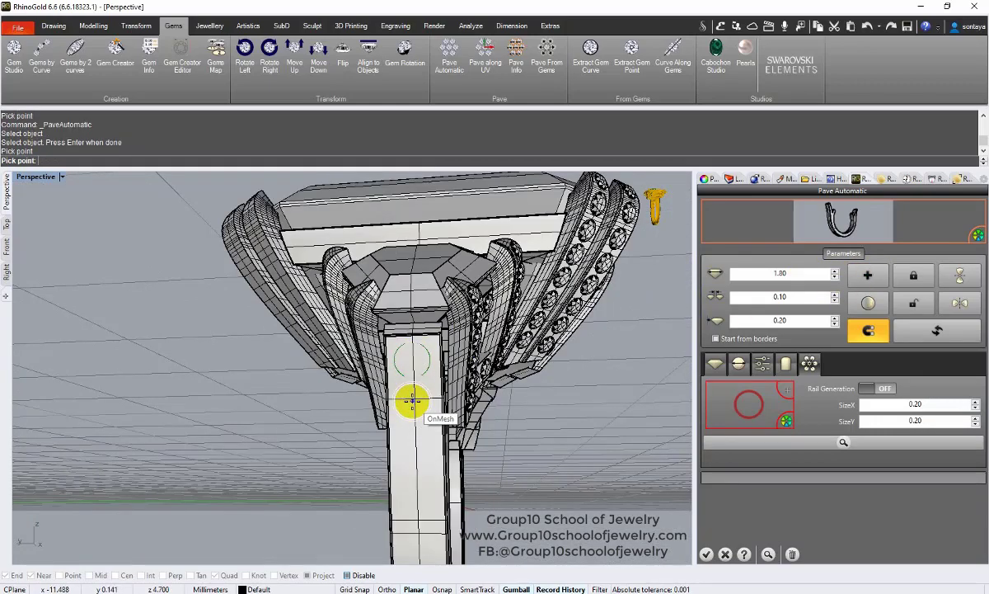
{"action": "left_click", "coordinate": [413, 400]}
- Continue the 1.80 mm gems down the shank's outer face to a row of ten and generate the pavé
{"action": "right_click_drag", "start_coordinate": [412, 401], "coordinate": [475, 332]}
{"action": "left_click", "coordinate": [441, 355]}
{"action": "left_click", "coordinate": [441, 396]}
{"action": "left_click", "coordinate": [458, 414]}
{"action": "left_click", "coordinate": [459, 453]}
{"action": "scroll", "coordinate": [456, 427], "scroll_direction": "down", "scroll_amount": 3}
{"action": "left_click", "coordinate": [470, 381]}
{"action": "scroll", "coordinate": [472, 333], "scroll_direction": "up", "scroll_amount": 4}
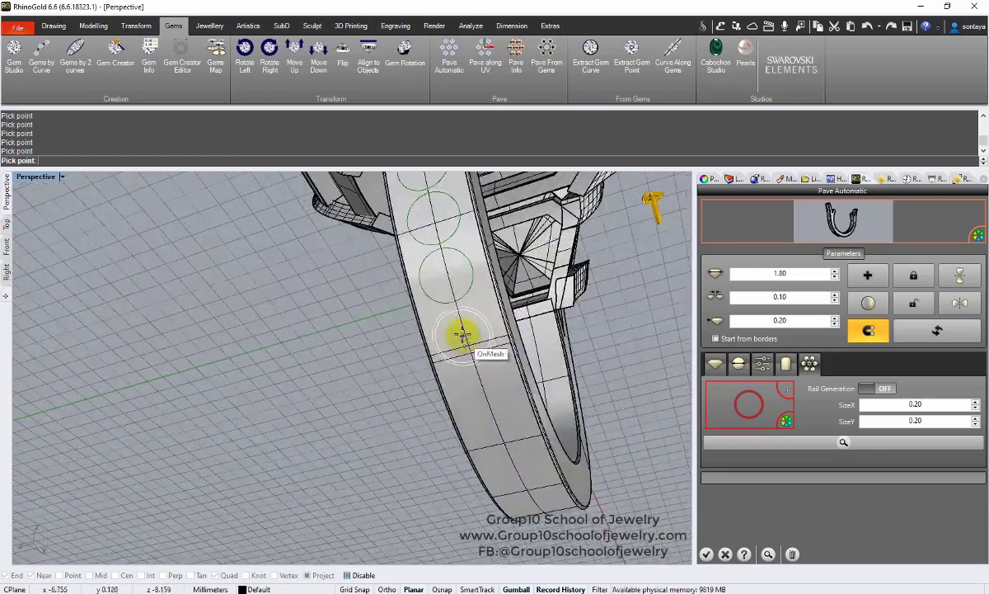
{"action": "left_click", "coordinate": [461, 333]}
{"action": "scroll", "coordinate": [482, 378], "scroll_direction": "down", "scroll_amount": 4}
{"action": "right_click_drag", "start_coordinate": [482, 378], "coordinate": [702, 557]}
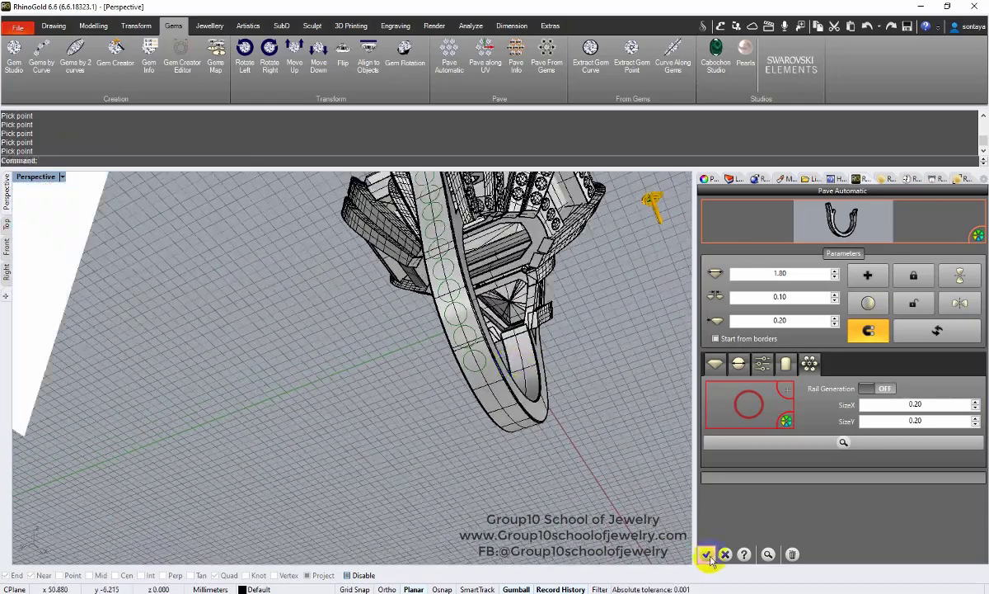
{"action": "left_click", "coordinate": [707, 554]}
- Select the row of ten gems on the shank and ungroup it
{"action": "key", "text": "ctrl+shift+g"}
{"action": "left_click", "coordinate": [408, 376]}
{"action": "left_click", "coordinate": [459, 314]}
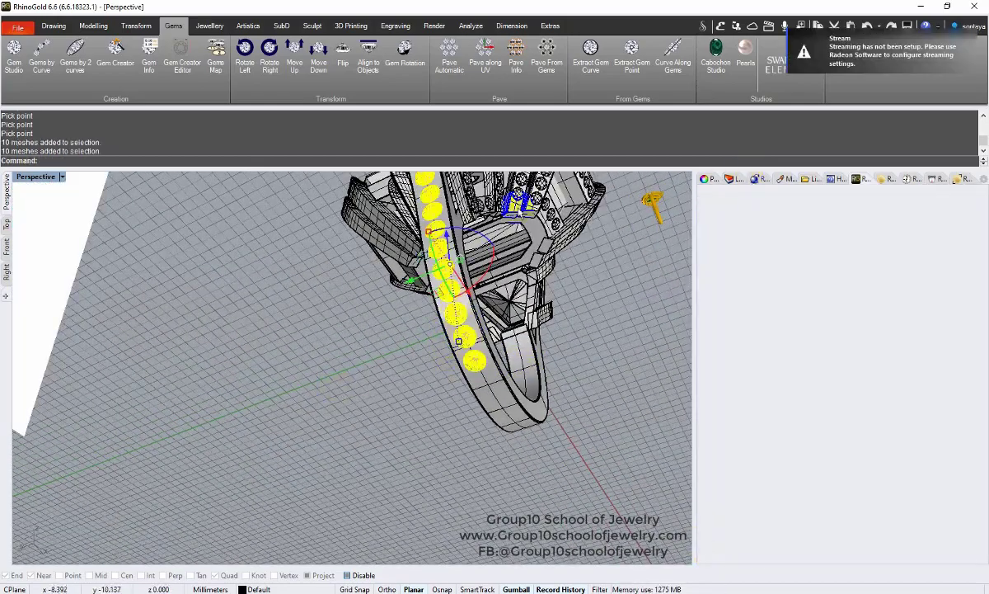
{"action": "right_click_drag", "start_coordinate": [350, 363], "coordinate": [369, 322]}
{"action": "scroll", "coordinate": [369, 322], "scroll_direction": "down", "scroll_amount": 4}
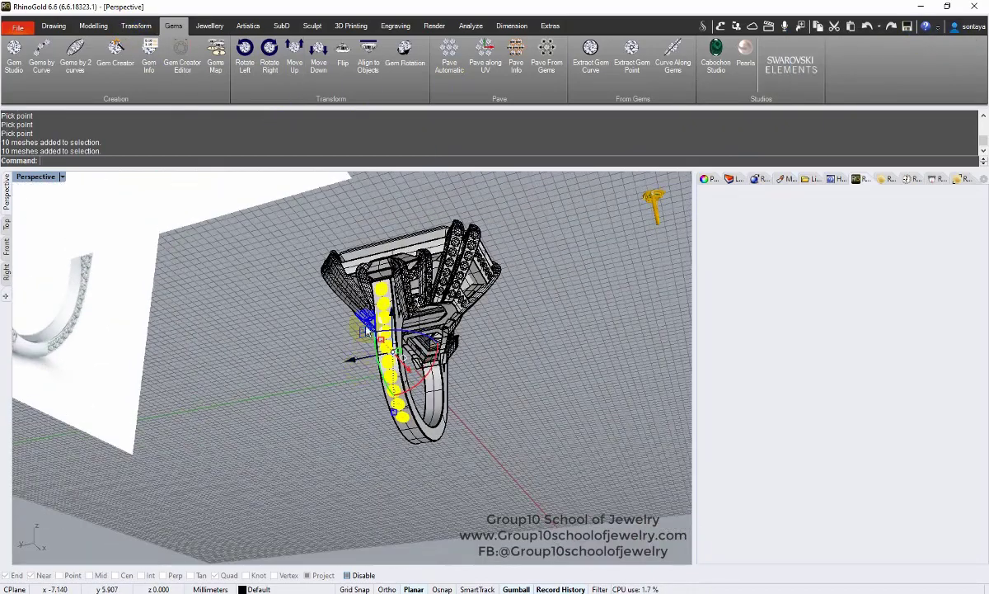
{"action": "scroll", "coordinate": [368, 321], "scroll_direction": "up", "scroll_amount": 5}
{"action": "left_click", "coordinate": [86, 27]}
{"action": "left_click", "coordinate": [54, 25]}
{"action": "left_click", "coordinate": [841, 54]}
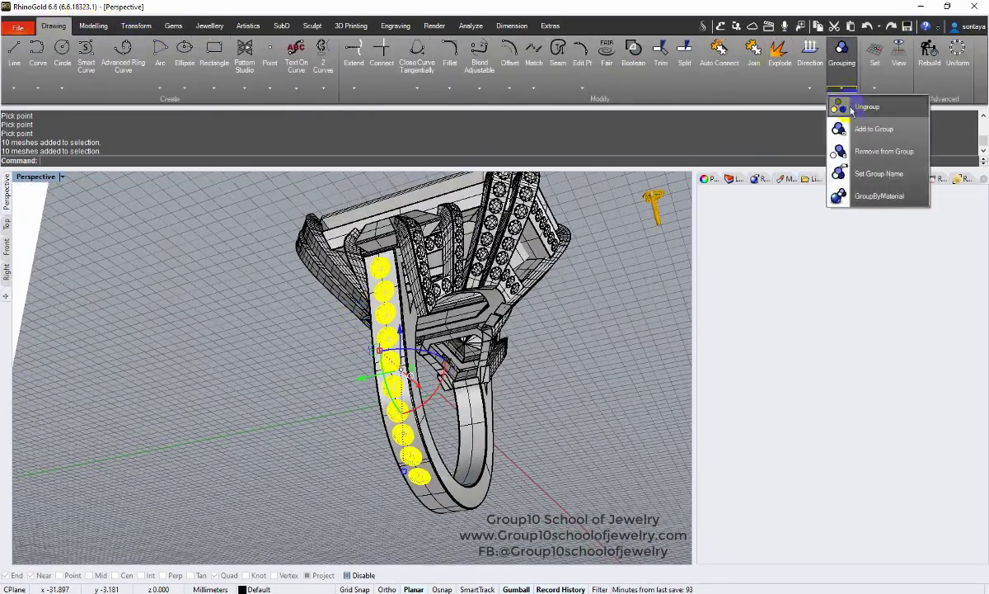
{"action": "left_click", "coordinate": [865, 126]}
- Align the ungrouped shank gems by their vertical centres to the origin in the Right view
{"action": "left_click", "coordinate": [7, 270]}
{"action": "left_click", "coordinate": [136, 25]}
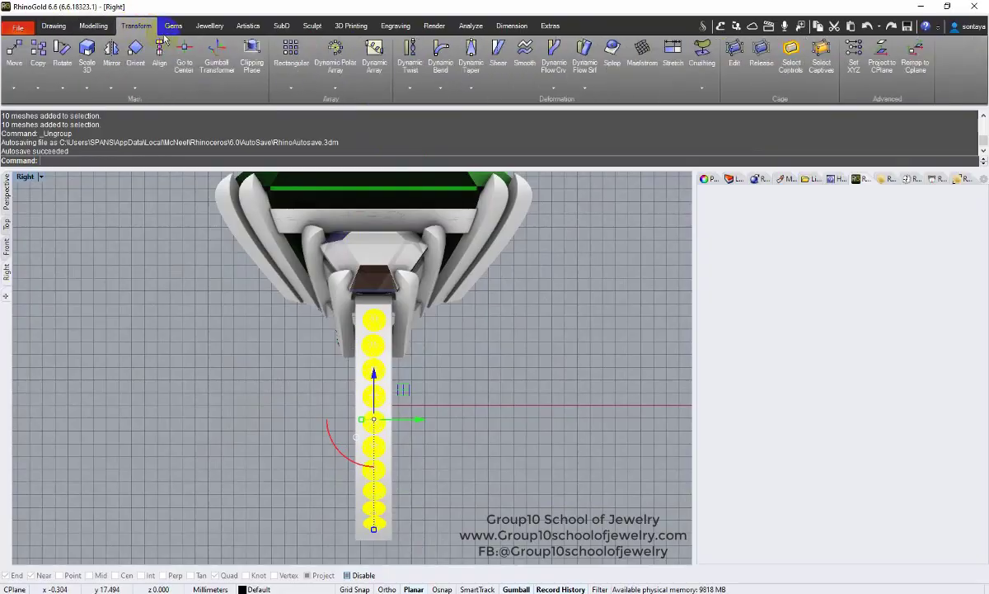
{"action": "left_click", "coordinate": [159, 60]}
{"action": "left_click", "coordinate": [288, 161]}
{"action": "type", "text": "0"}
{"action": "key", "text": "Return"}
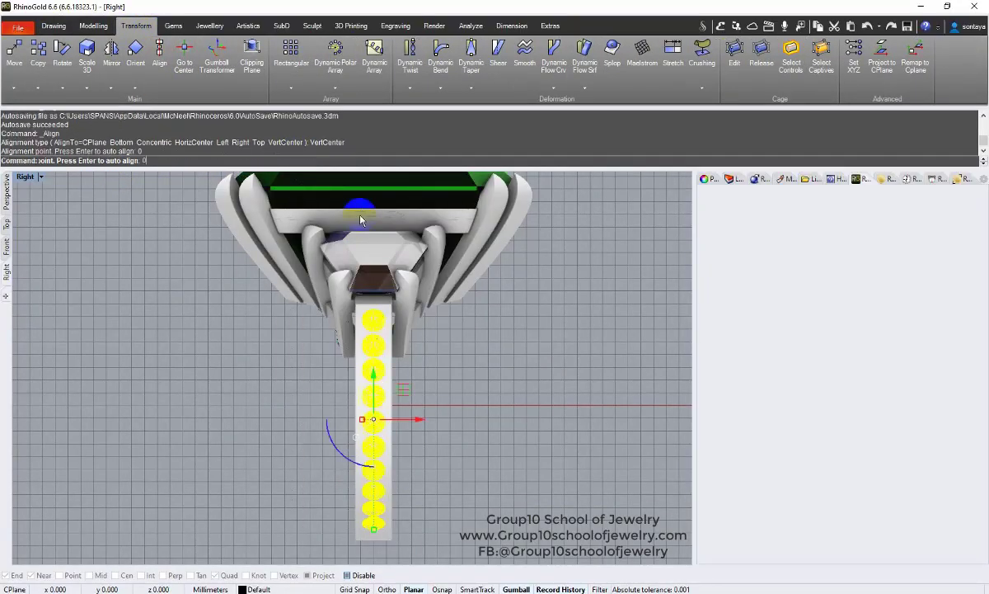
{"action": "key", "text": "Escape"}
- Select all ten shank gems and set their diameter to 2.00 mm in Gem Studio
{"action": "left_click", "coordinate": [7, 194]}
{"action": "right_click_drag", "start_coordinate": [395, 357], "coordinate": [382, 380]}
{"action": "scroll", "coordinate": [396, 354], "scroll_direction": "down", "scroll_amount": 5}
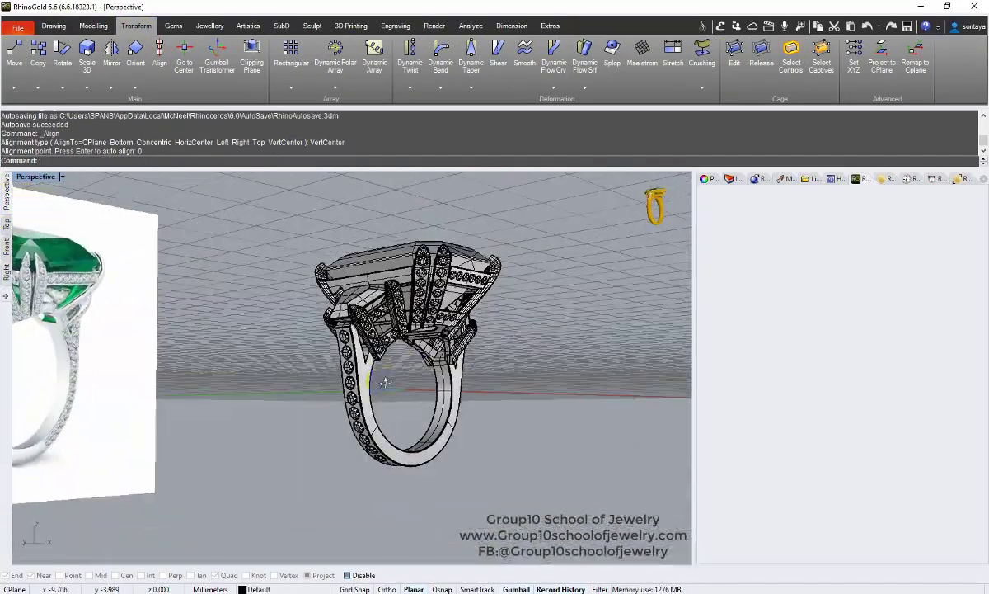
{"action": "scroll", "coordinate": [382, 380], "scroll_direction": "up", "scroll_amount": 6}
{"action": "scroll", "coordinate": [316, 284], "scroll_direction": "down", "scroll_amount": 4}
{"action": "left_click_drag", "start_coordinate": [254, 279], "coordinate": [382, 480]}
{"action": "left_click", "coordinate": [311, 285], "text": "shift"}
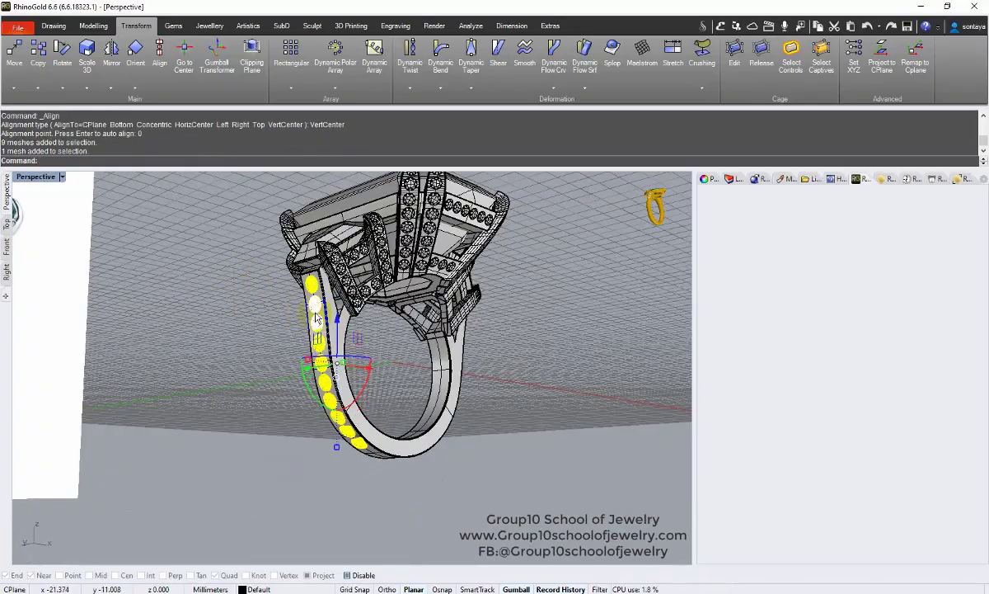
{"action": "middle_click", "coordinate": [313, 310]}
{"action": "left_click", "coordinate": [316, 323]}
{"action": "left_click", "coordinate": [706, 553]}
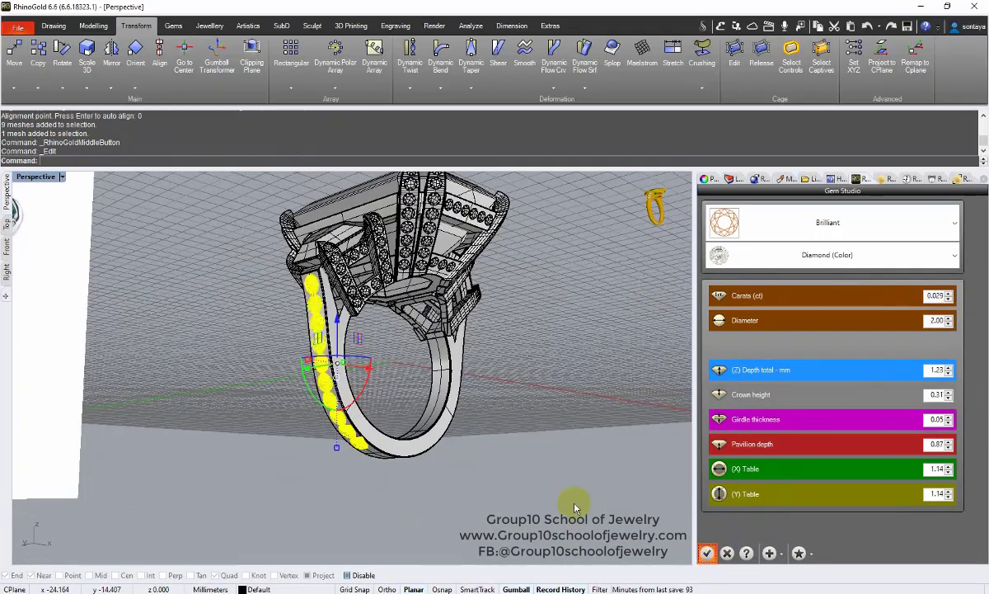
{"action": "left_click", "coordinate": [576, 504]}
- Delete all ten gems from the shank's outer face
{"action": "scroll", "coordinate": [354, 330], "scroll_direction": "up", "scroll_amount": 5}
{"action": "right_click_drag", "start_coordinate": [354, 329], "coordinate": [486, 318]}
{"action": "scroll", "coordinate": [413, 333], "scroll_direction": "down", "scroll_amount": 3}
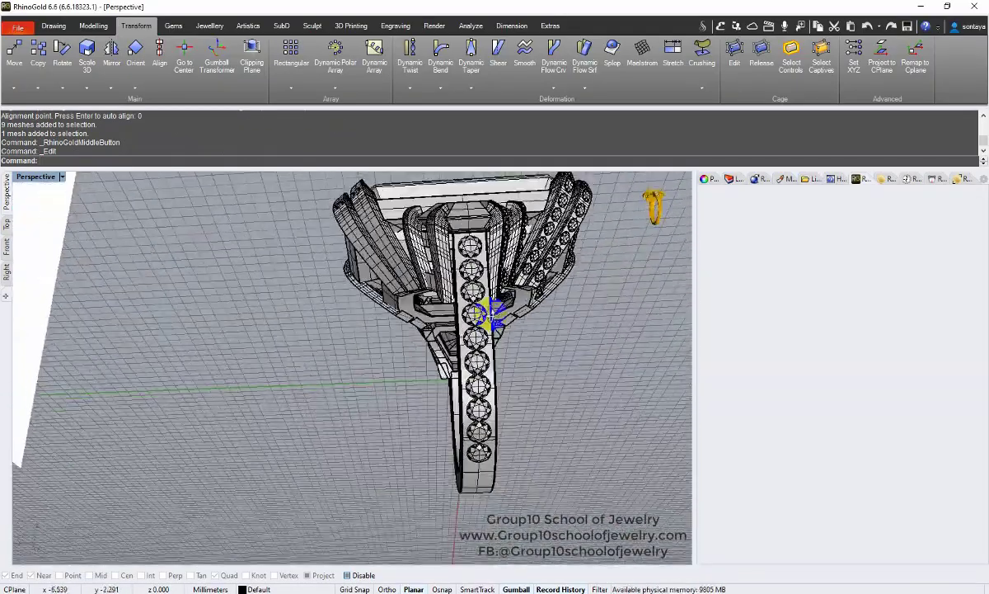
{"action": "left_click", "coordinate": [470, 245]}
{"action": "right_click_drag", "start_coordinate": [396, 375], "coordinate": [315, 352]}
{"action": "left_click_drag", "start_coordinate": [355, 284], "coordinate": [452, 485], "text": "shift"}
{"action": "left_click_drag", "start_coordinate": [330, 421], "coordinate": [504, 535], "text": "shift"}
{"action": "key", "text": "Delete"}
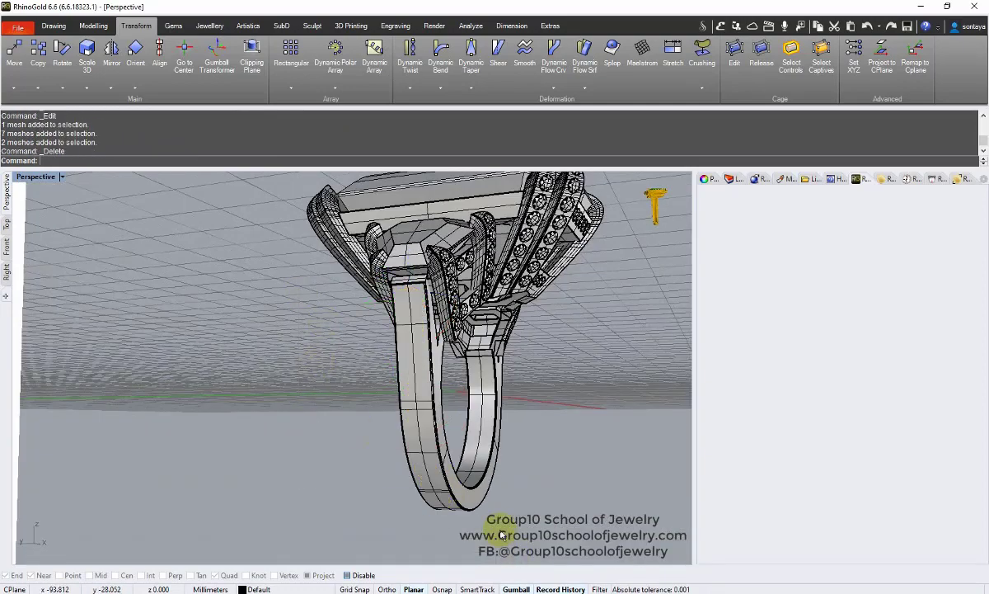
- Extract a U-direction isocurve along the middle of the shank's outer face, with object snaps enabled
{"action": "left_click", "coordinate": [54, 27]}
{"action": "left_click", "coordinate": [94, 28]}
{"action": "left_click", "coordinate": [445, 90]}
{"action": "left_click", "coordinate": [449, 178]}
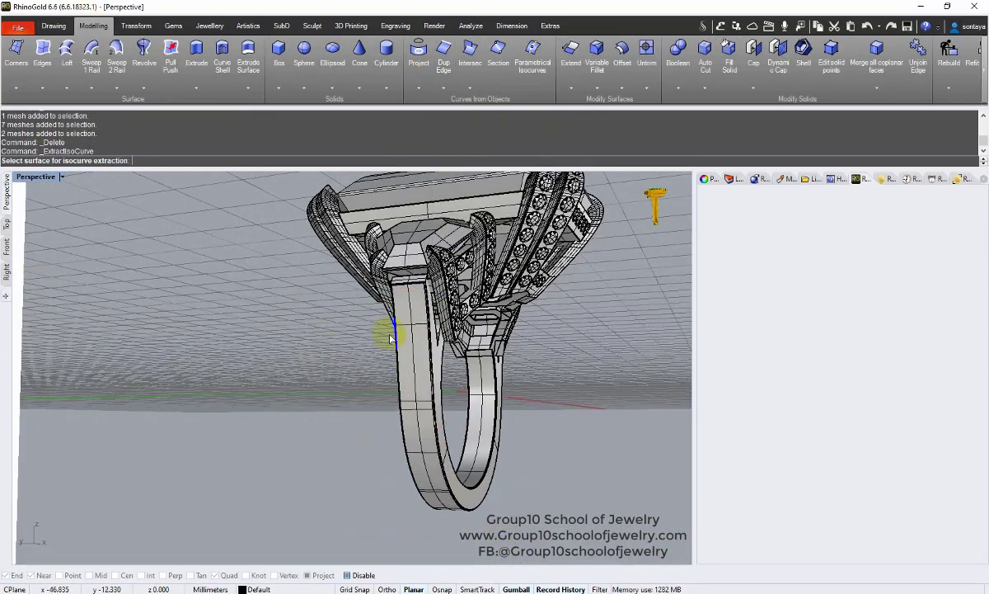
{"action": "right_click_drag", "start_coordinate": [382, 335], "coordinate": [389, 356]}
{"action": "scroll", "coordinate": [389, 356], "scroll_direction": "up", "scroll_amount": 4}
{"action": "left_click", "coordinate": [415, 342]}
{"action": "left_click", "coordinate": [352, 575]}
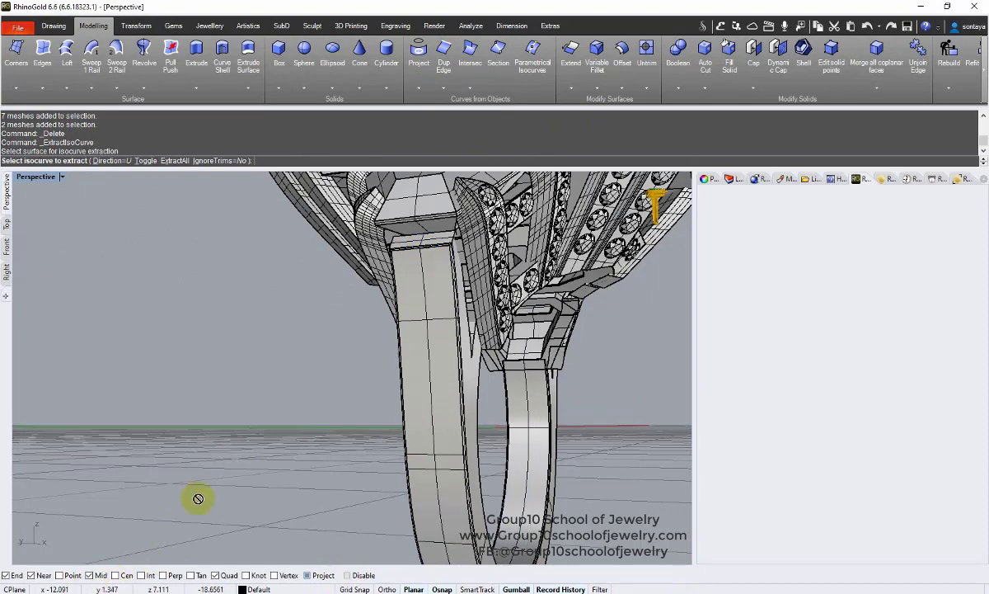
{"action": "left_click", "coordinate": [422, 260]}
{"action": "right_click", "coordinate": [421, 261]}
{"action": "left_click", "coordinate": [329, 298]}
{"action": "scroll", "coordinate": [366, 285], "scroll_direction": "up", "scroll_amount": 2}
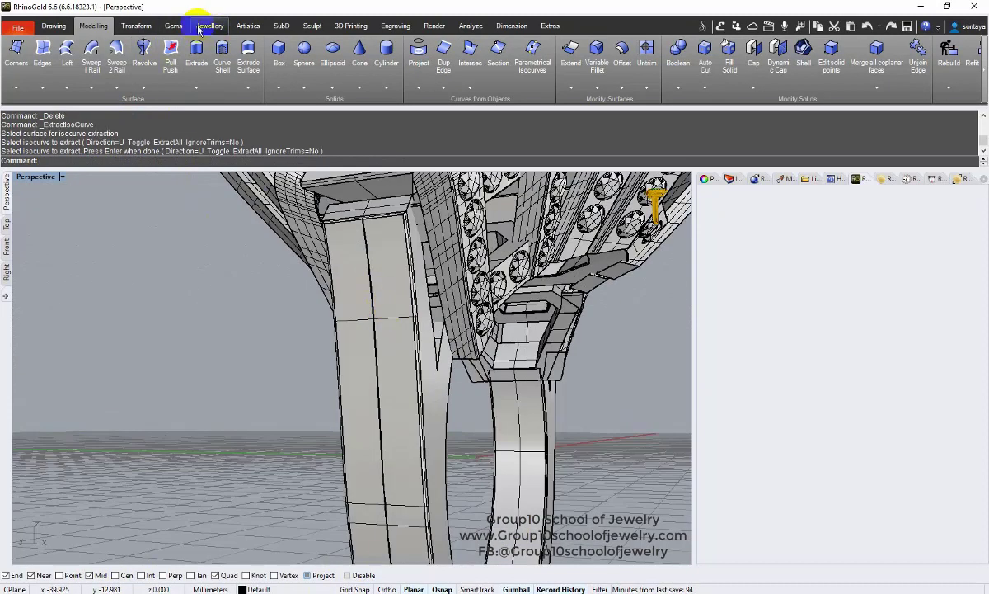
- Start an automatic pavé on the shank, placing three 2.00 mm gems on the extracted centre curve from its upper end
{"action": "left_click", "coordinate": [173, 26]}
{"action": "left_click", "coordinate": [450, 56]}
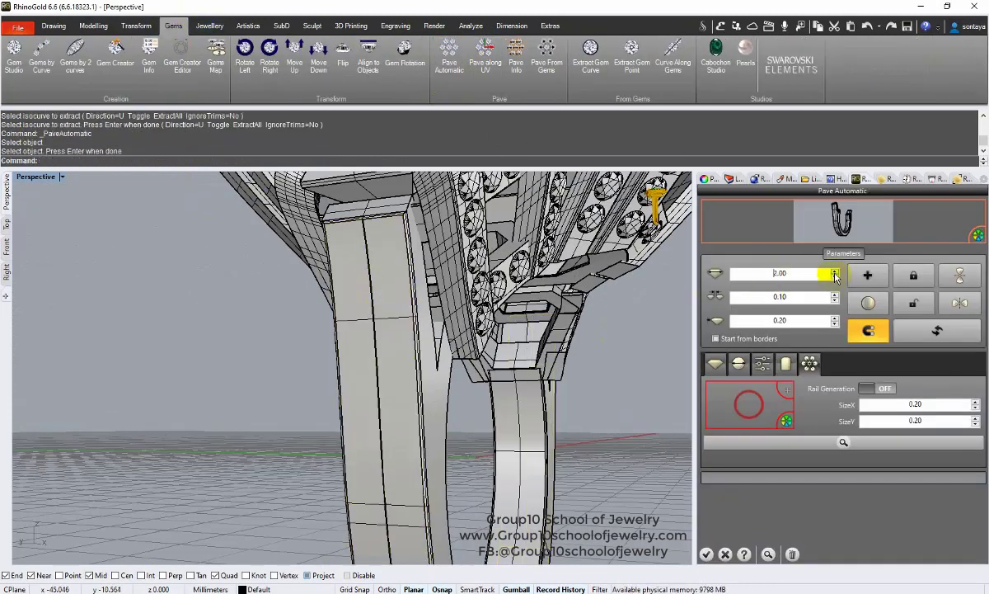
{"action": "key", "text": "Return"}
{"action": "left_click", "coordinate": [369, 257]}
{"action": "left_click", "coordinate": [374, 330]}
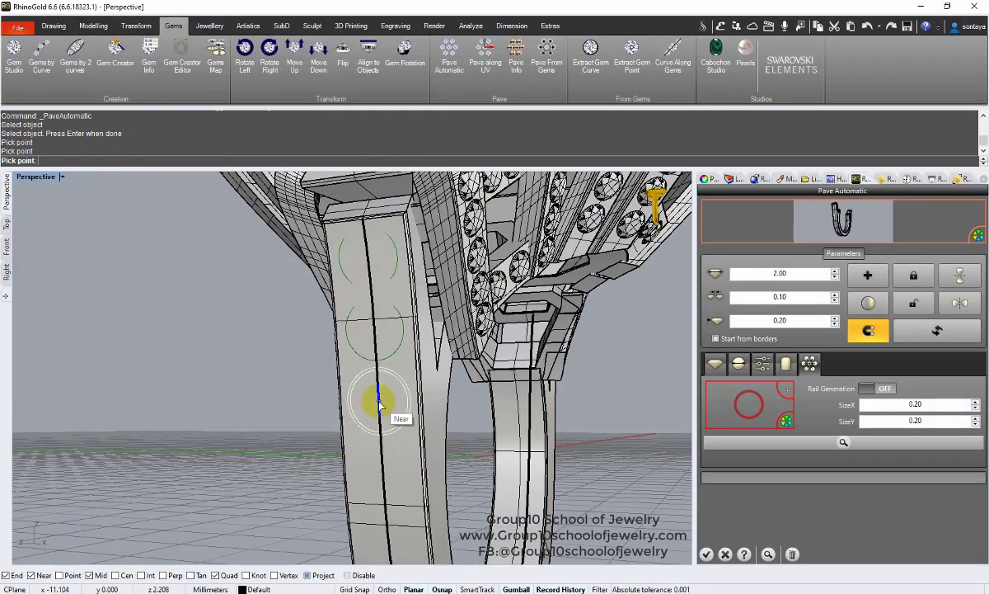
{"action": "left_click", "coordinate": [379, 403]}
- Continue the 2.00 mm gems along the shank's centre curve to a row of ten and generate the pavé
{"action": "right_click_drag", "start_coordinate": [380, 403], "coordinate": [356, 331]}
{"action": "left_click", "coordinate": [387, 335]}
{"action": "left_click", "coordinate": [397, 407]}
{"action": "right_click_drag", "start_coordinate": [393, 437], "coordinate": [398, 317]}
{"action": "left_click", "coordinate": [443, 337]}
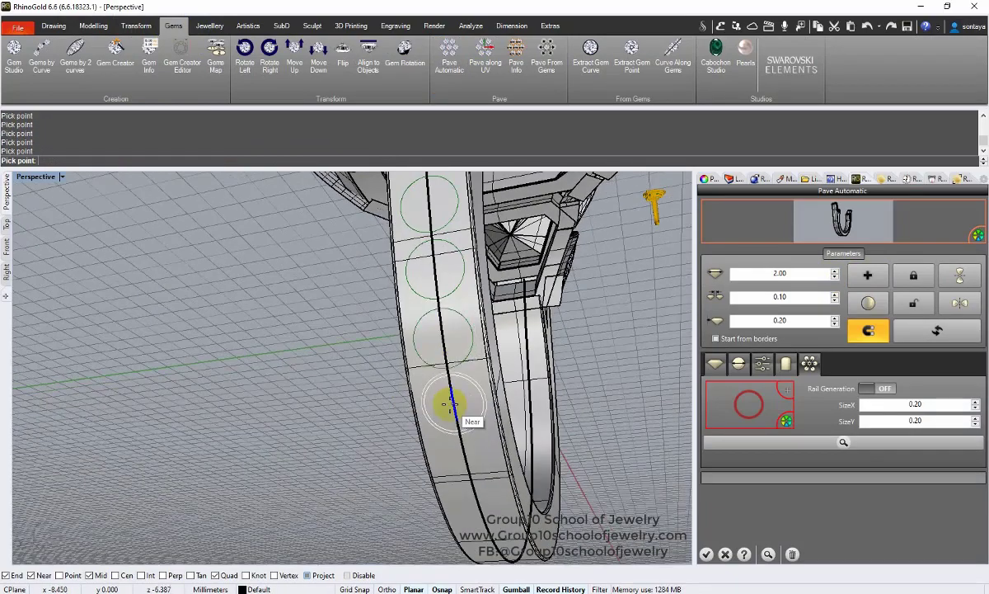
{"action": "left_click", "coordinate": [450, 404]}
{"action": "right_click_drag", "start_coordinate": [452, 404], "coordinate": [416, 299]}
{"action": "left_click", "coordinate": [484, 297]}
{"action": "left_click", "coordinate": [415, 304]}
{"action": "left_click", "coordinate": [434, 353]}
{"action": "right_click_drag", "start_coordinate": [434, 355], "coordinate": [397, 331]}
{"action": "key", "text": "Return"}
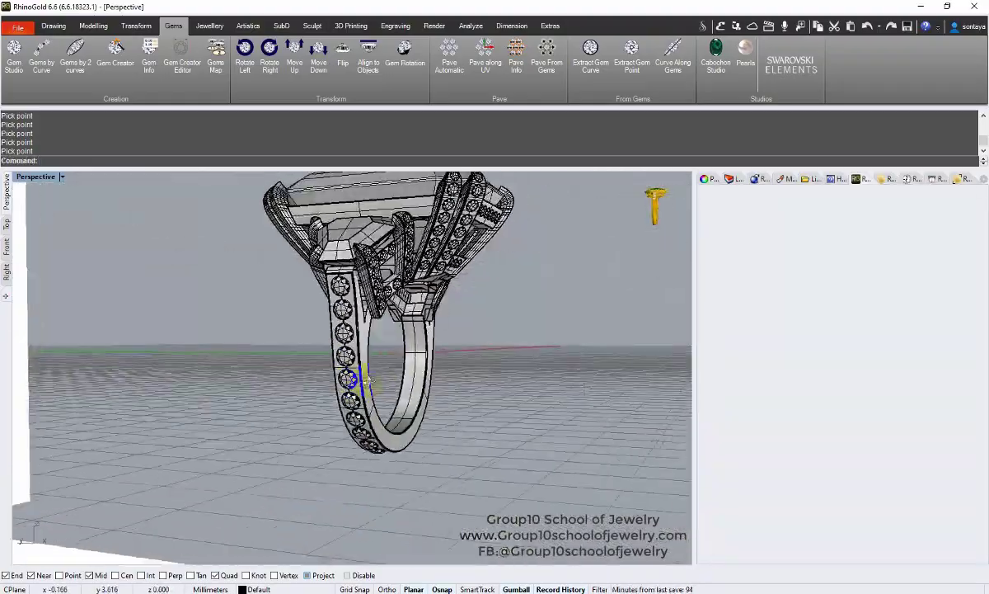
- Ungroup the row of ten gems on the shank's outer face and delete the lowest gem
{"action": "right_click_drag", "start_coordinate": [368, 381], "coordinate": [312, 304]}
{"action": "left_click", "coordinate": [306, 297]}
{"action": "right_click_drag", "start_coordinate": [493, 289], "coordinate": [509, 305]}
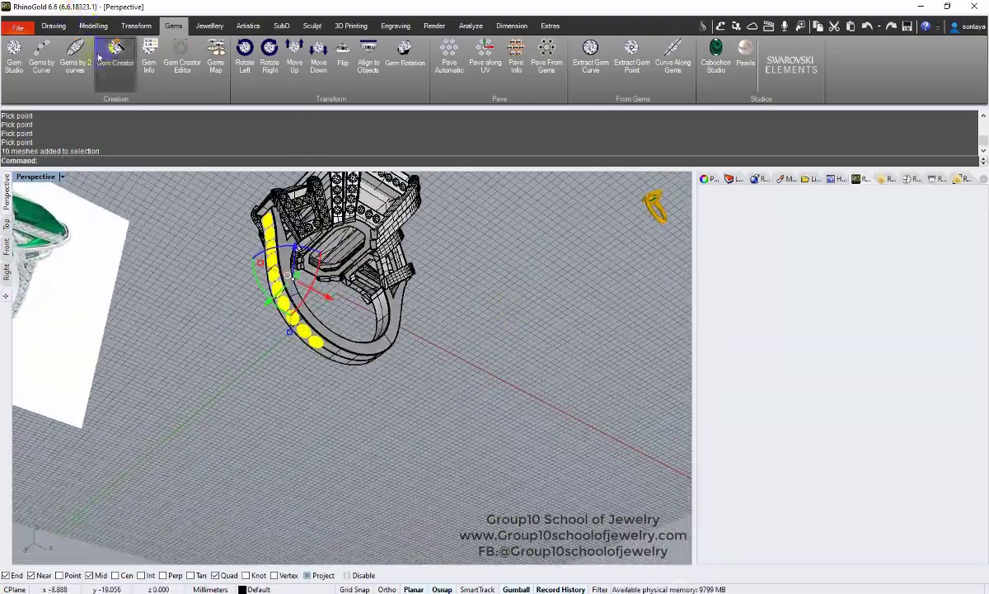
{"action": "left_click", "coordinate": [54, 26]}
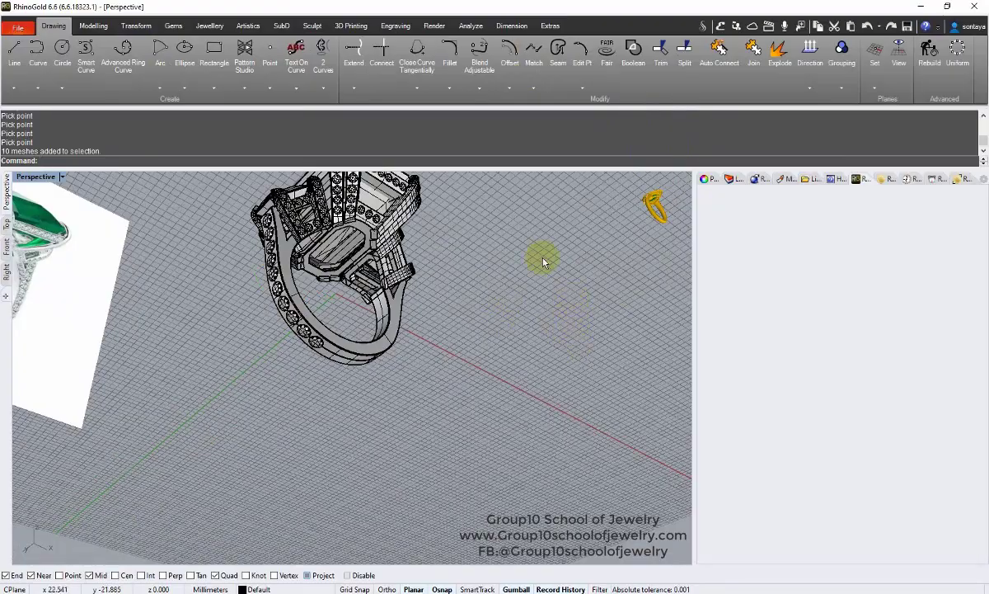
{"action": "left_click", "coordinate": [842, 87]}
{"action": "left_click", "coordinate": [842, 106]}
{"action": "key", "text": "Escape"}
{"action": "left_click", "coordinate": [315, 340]}
{"action": "key", "text": "Delete"}
- Start an automatic pavé on the front side face of the forked shank
{"action": "scroll", "coordinate": [313, 339], "scroll_direction": "up", "scroll_amount": 3}
{"action": "mouse_move", "coordinate": [262, 322]}
{"action": "right_mouse_down"}
{"action": "mouse_move", "coordinate": [346, 294]}
{"action": "mouse_move", "coordinate": [360, 338]}
{"action": "mouse_move", "coordinate": [284, 314]}
{"action": "right_mouse_up"}
{"action": "left_click", "coordinate": [210, 301]}
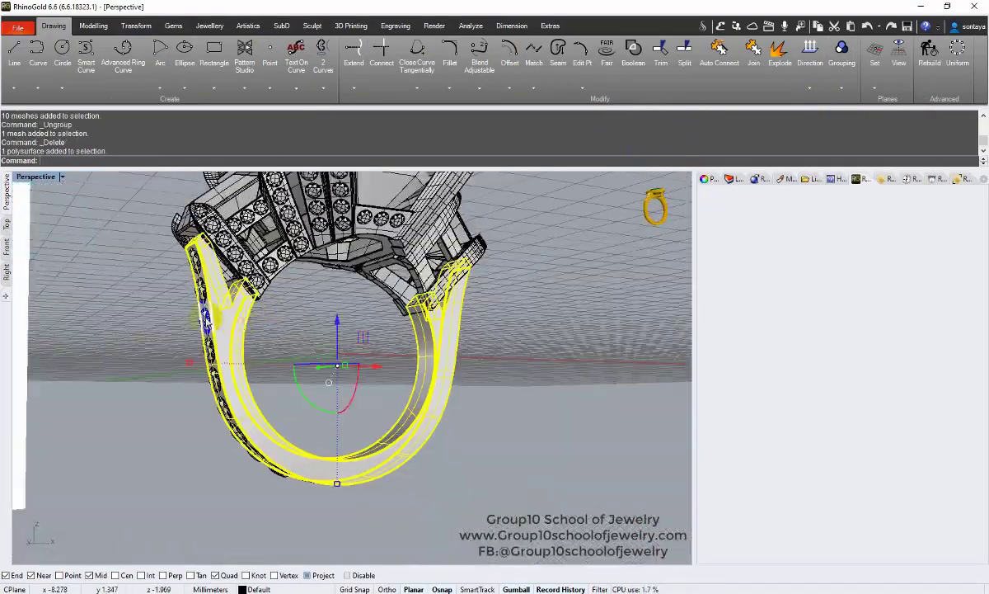
{"action": "left_click", "coordinate": [93, 25]}
{"action": "left_click", "coordinate": [173, 26]}
{"action": "left_click", "coordinate": [450, 56]}
{"action": "left_click", "coordinate": [230, 269]}
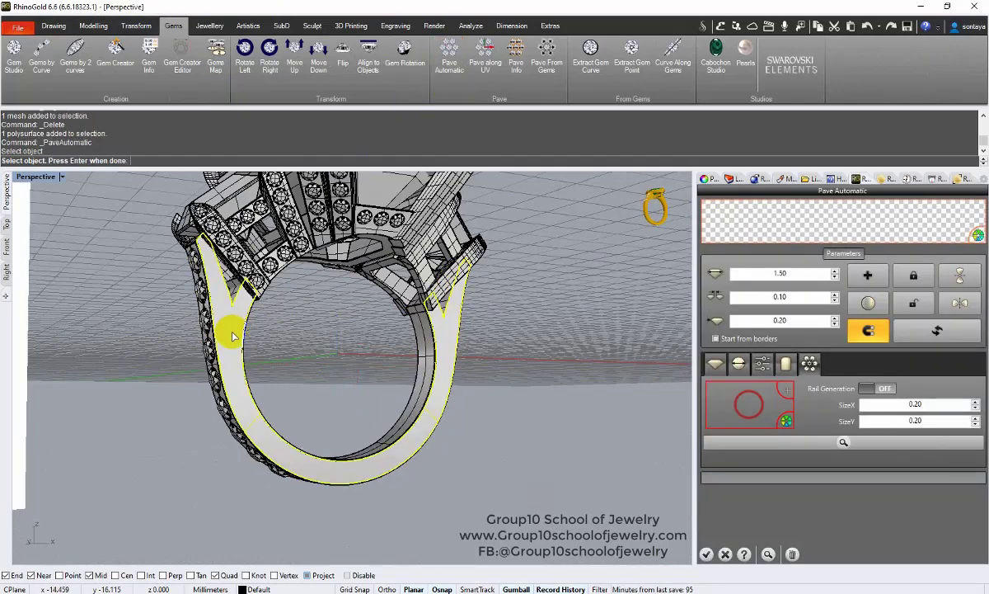
{"action": "key", "text": "Return"}
- Place two 1.00 mm gems on each branch of the shank's fork, then two 1.20 mm gems further down the outer branch
{"action": "scroll", "coordinate": [198, 262], "scroll_direction": "up", "scroll_amount": 5}
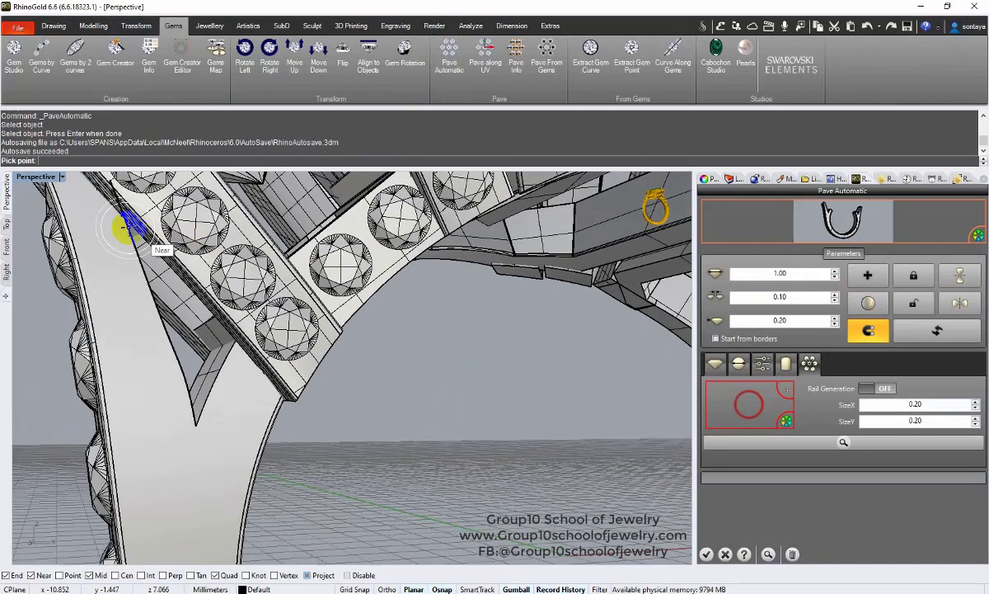
{"action": "left_click", "coordinate": [99, 235]}
{"action": "left_click", "coordinate": [120, 293]}
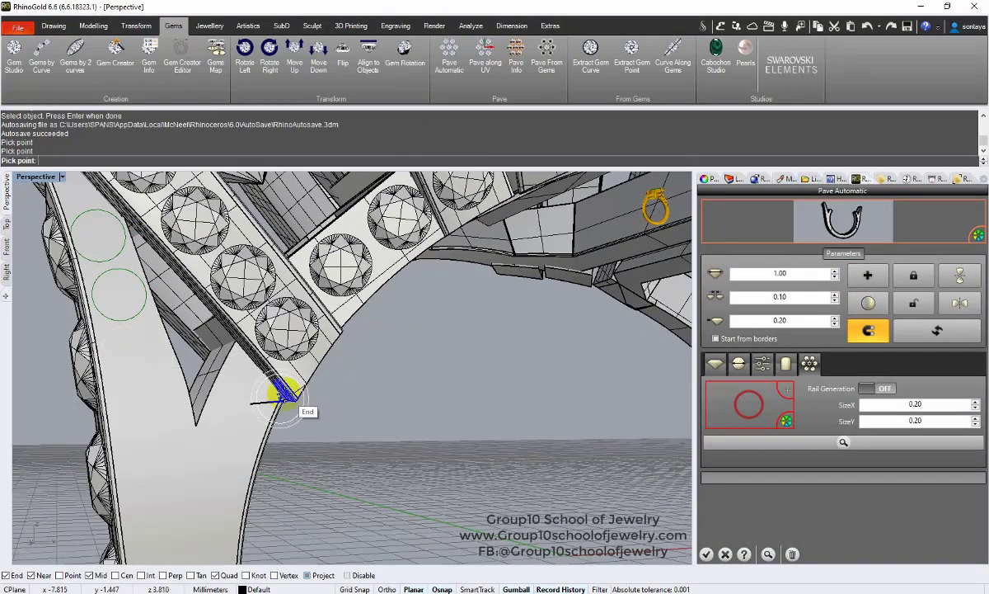
{"action": "left_click", "coordinate": [247, 394]}
{"action": "left_click", "coordinate": [225, 452]}
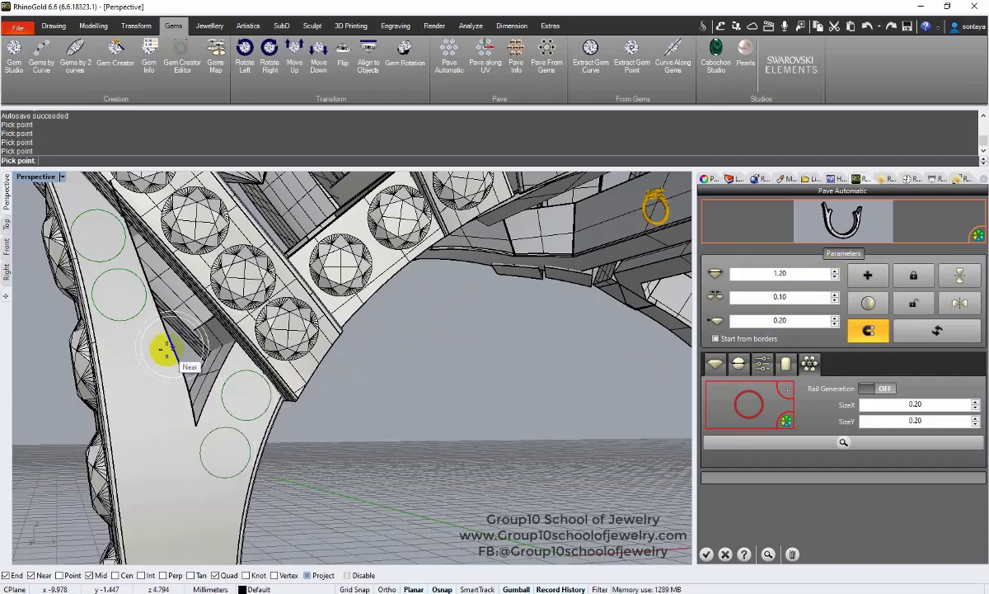
{"action": "left_click", "coordinate": [134, 360]}
{"action": "left_click", "coordinate": [152, 413]}
- Continue below the fork with one 1.80 mm gem, three 1.50 mm gems and four 1.40 mm gems, and generate the pavé
{"action": "scroll", "coordinate": [247, 445], "scroll_direction": "down", "scroll_amount": 3}
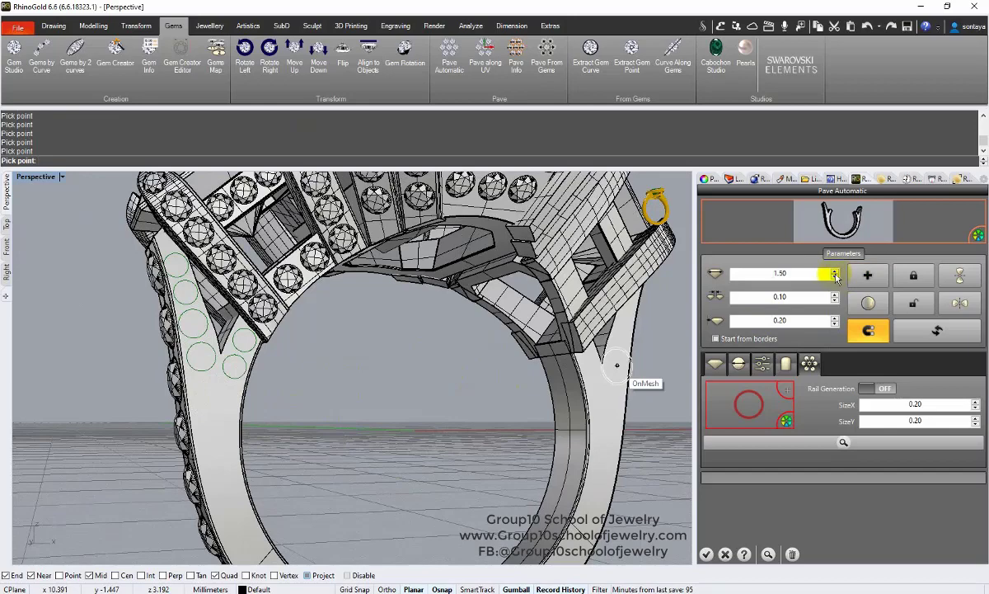
{"action": "left_click", "coordinate": [835, 277]}
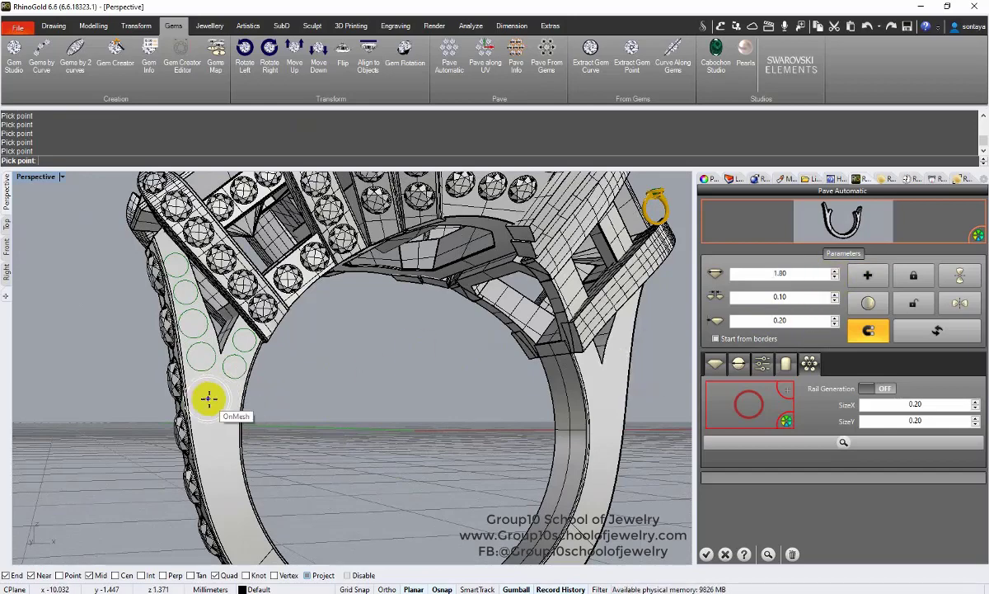
{"action": "right_click_drag", "start_coordinate": [212, 396], "coordinate": [213, 328]}
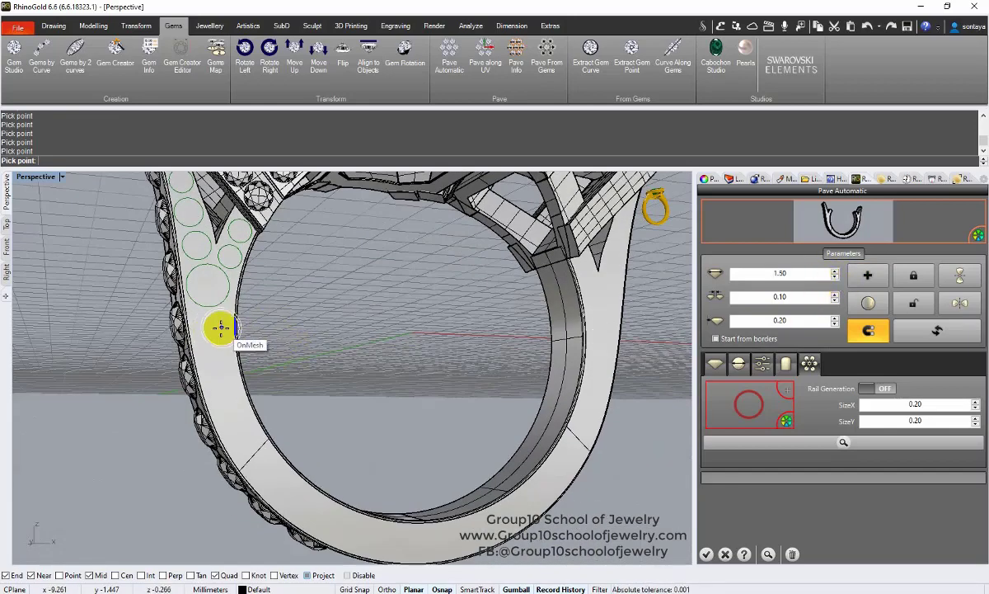
{"action": "right_click_drag", "start_coordinate": [327, 410], "coordinate": [320, 361], "text": "shift"}
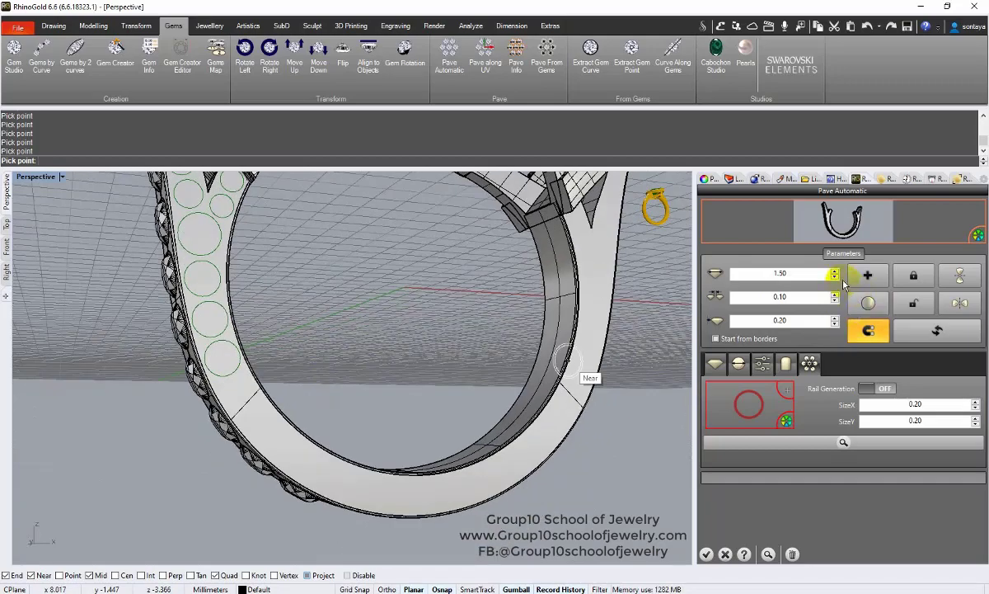
{"action": "right_click_drag", "start_coordinate": [241, 400], "coordinate": [313, 337]}
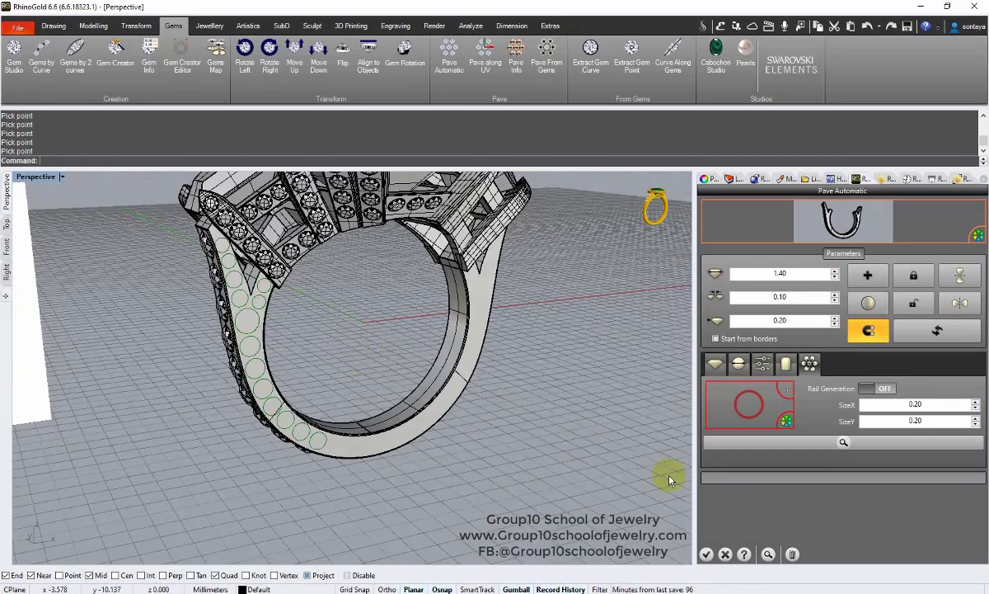
{"action": "key", "text": "Return"}
- Mirror the new shank side-face gems across the X axis onto the back of the ring
{"action": "scroll", "coordinate": [331, 346], "scroll_direction": "up", "scroll_amount": 2}
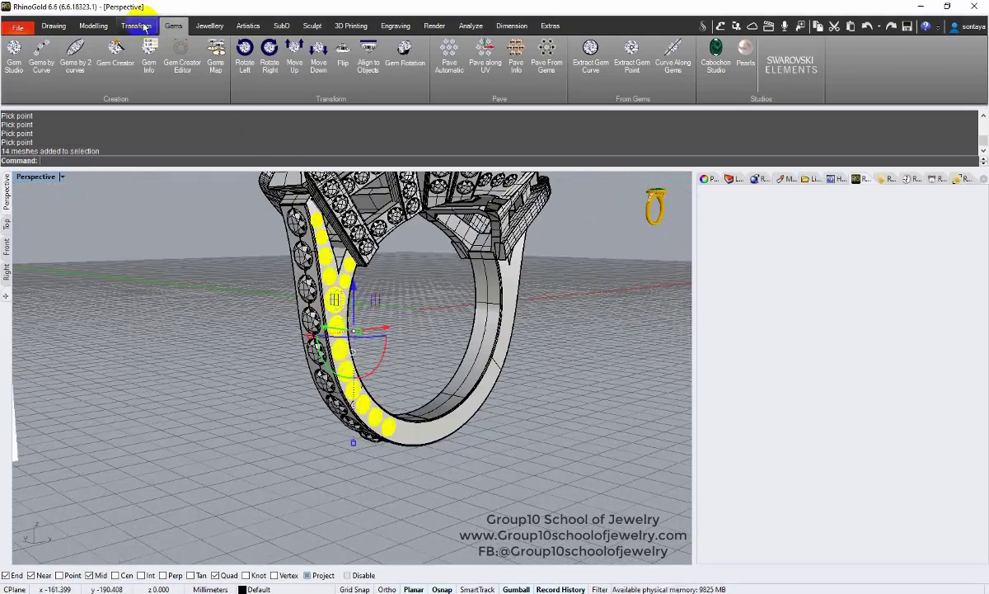
{"action": "left_click", "coordinate": [137, 25]}
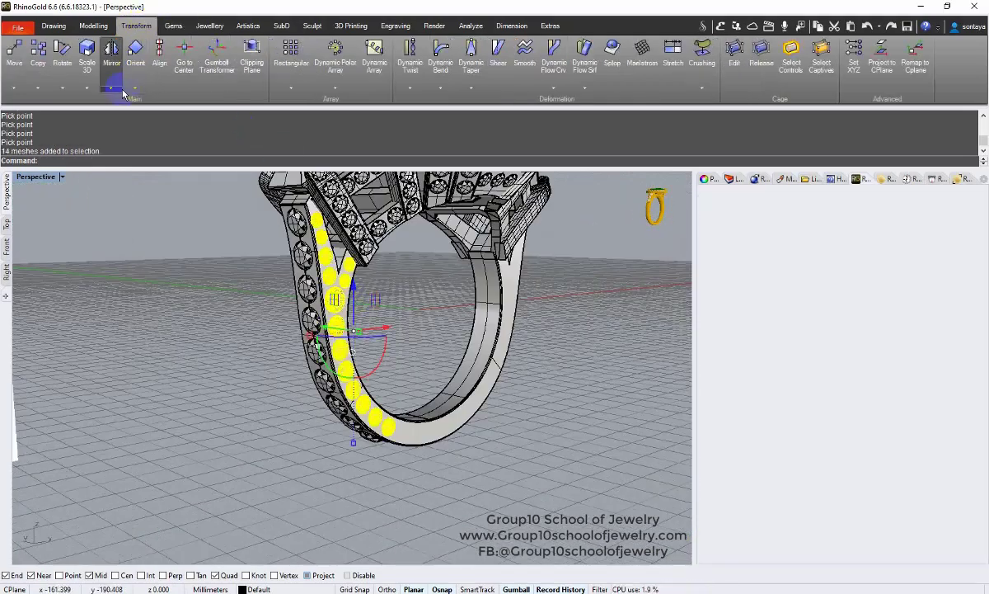
{"action": "left_click", "coordinate": [111, 87]}
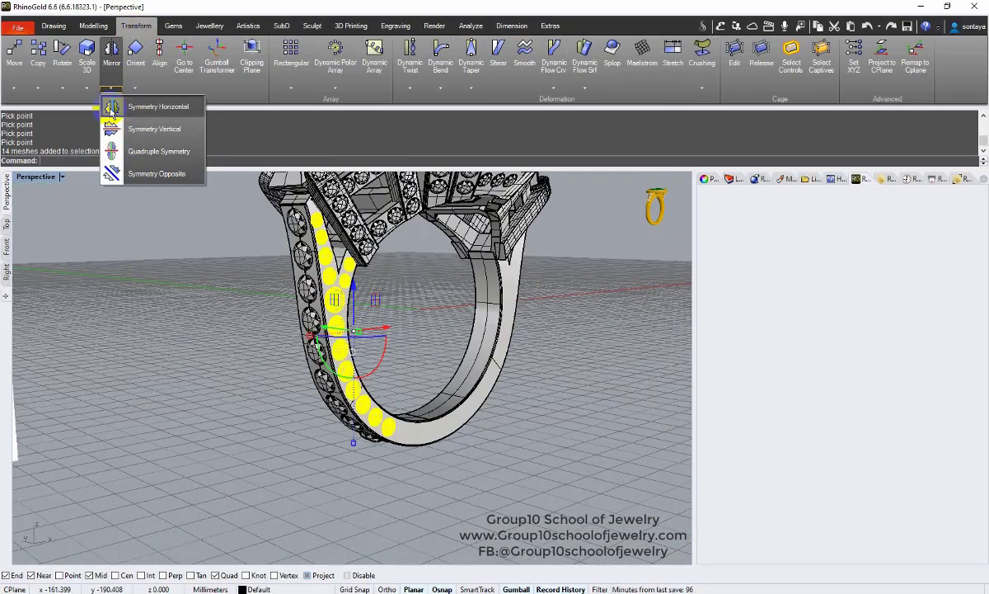
{"action": "left_click", "coordinate": [116, 107]}
- Select all the gem rows on the front prongs and rails of the side-stone setting above the paved shank
{"action": "right_click_drag", "start_coordinate": [216, 298], "coordinate": [289, 264]}
{"action": "scroll", "coordinate": [290, 264], "scroll_direction": "up", "scroll_amount": 5}
{"action": "left_click", "coordinate": [286, 272]}
{"action": "left_click", "coordinate": [336, 232], "text": "shift"}
{"action": "left_click", "coordinate": [366, 284], "text": "shift"}
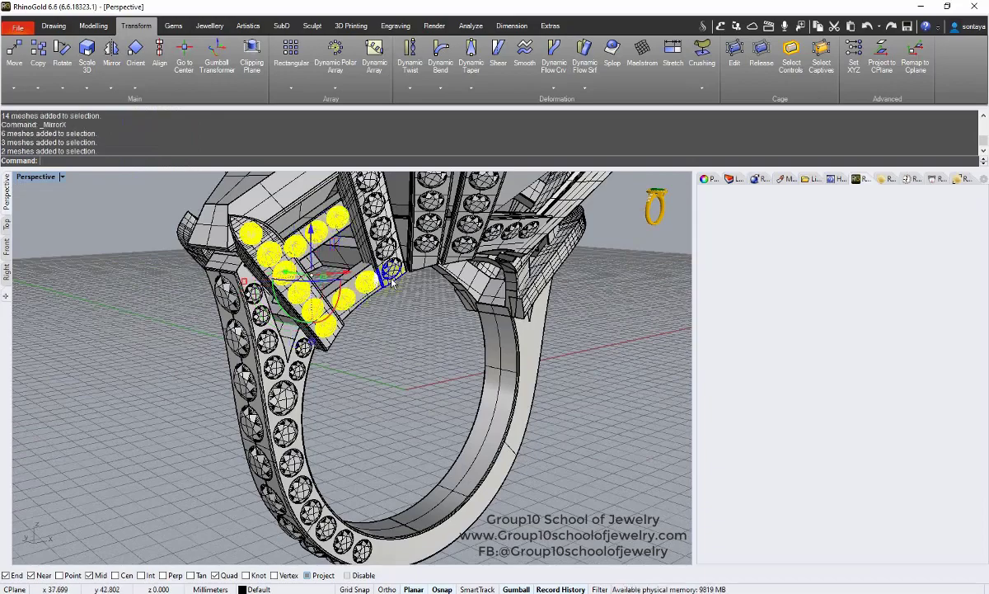
{"action": "left_click", "coordinate": [385, 271], "text": "shift"}
- Try mirroring the selected side-stone gems across the Y axis, and undo the mirror
{"action": "scroll", "coordinate": [401, 288], "scroll_direction": "down", "scroll_amount": 5}
{"action": "left_click", "coordinate": [111, 87]}
{"action": "left_click", "coordinate": [124, 127]}
{"action": "key", "text": "ctrl+z"}
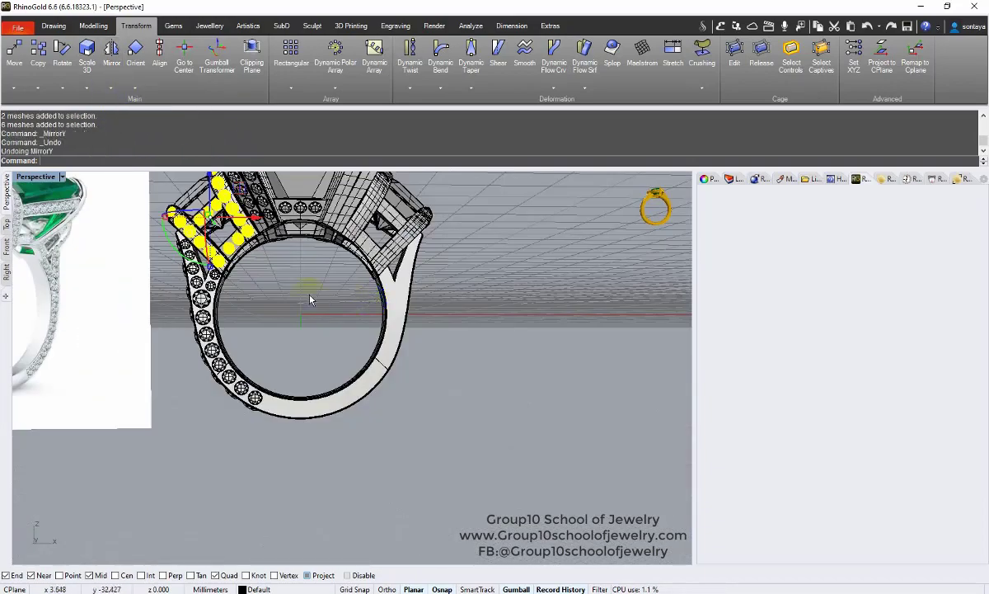
- Mirror the selected side-stone gems across the X axis onto the back of the setting
{"action": "left_click", "coordinate": [111, 87]}
{"action": "left_click", "coordinate": [124, 129]}
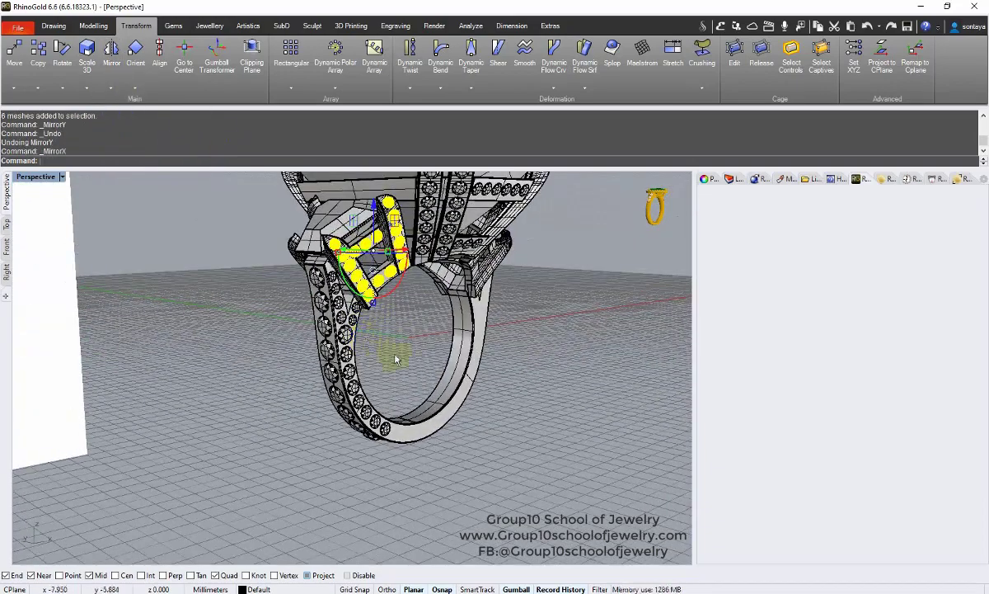
{"action": "left_click", "coordinate": [391, 276]}
- Copy the two eight-gem rows on the centre stone's front prongs to the other prongs with Quadruple Symmetry about the CPlane origin
{"action": "scroll", "coordinate": [386, 279], "scroll_direction": "up", "scroll_amount": 5}
{"action": "left_click", "coordinate": [362, 273]}
{"action": "left_click", "coordinate": [423, 273], "text": "shift"}
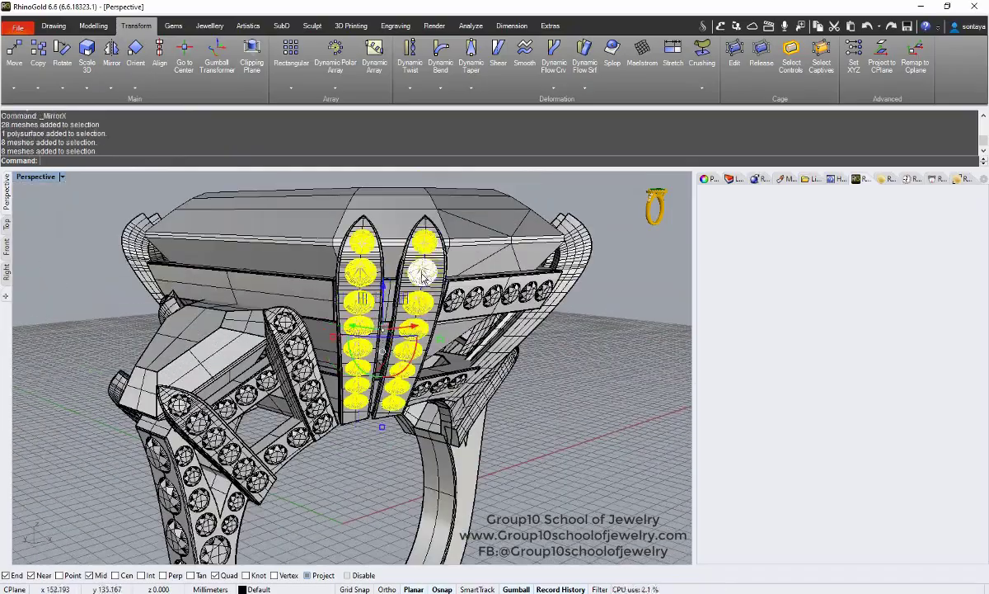
{"action": "scroll", "coordinate": [297, 252], "scroll_direction": "down", "scroll_amount": 3}
{"action": "left_click", "coordinate": [113, 88]}
{"action": "left_click", "coordinate": [131, 149]}
{"action": "right_click", "coordinate": [408, 353]}
- Mirror the gem rows on the centre setting's upper and lower front rails across the X axis
{"action": "left_click", "coordinate": [433, 283]}
{"action": "left_click", "coordinate": [403, 345], "text": "shift"}
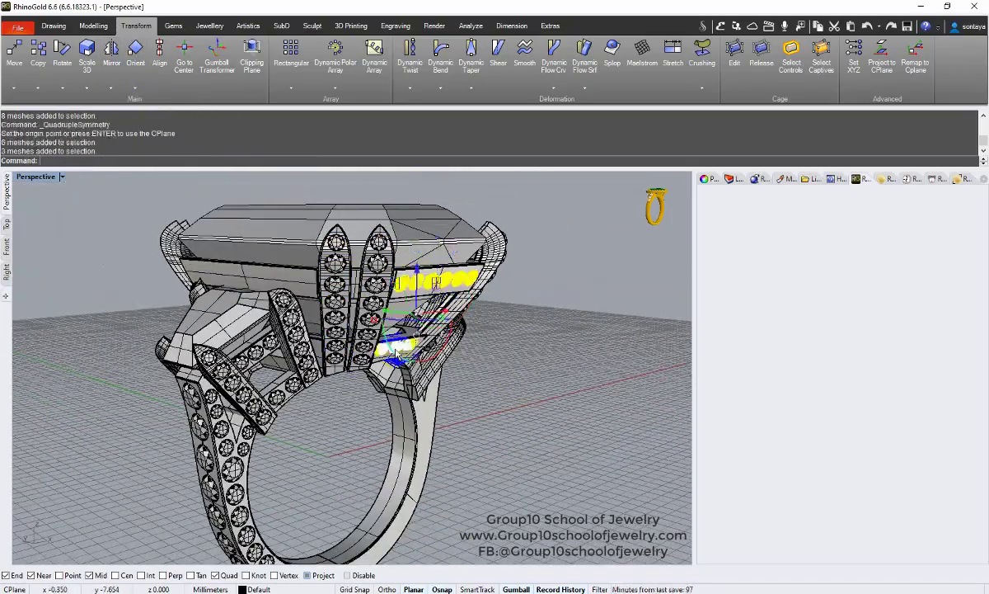
{"action": "left_click", "coordinate": [112, 87]}
{"action": "left_click", "coordinate": [127, 131]}
{"action": "right_click_drag", "start_coordinate": [186, 267], "coordinate": [365, 309]}
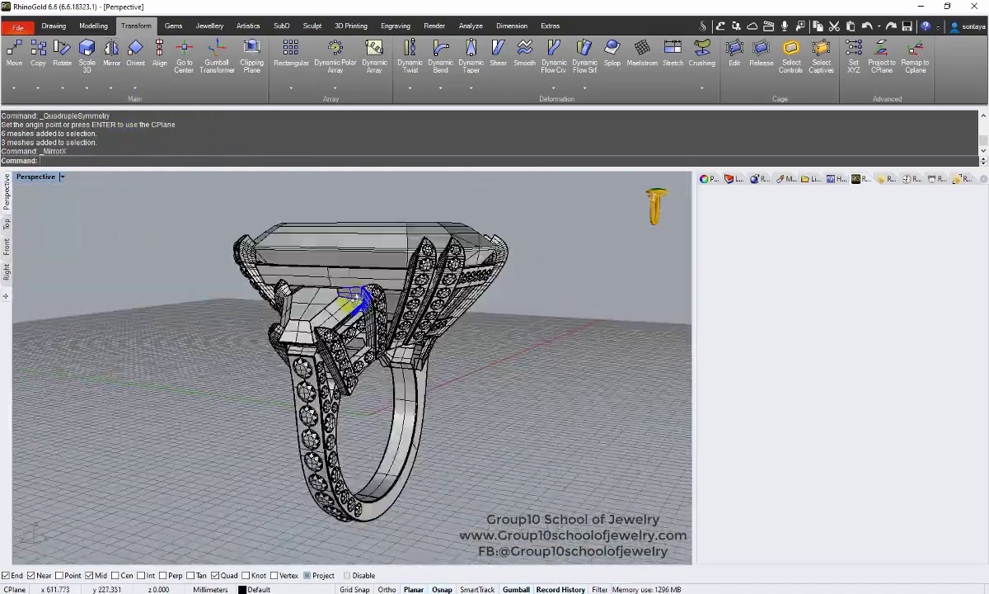